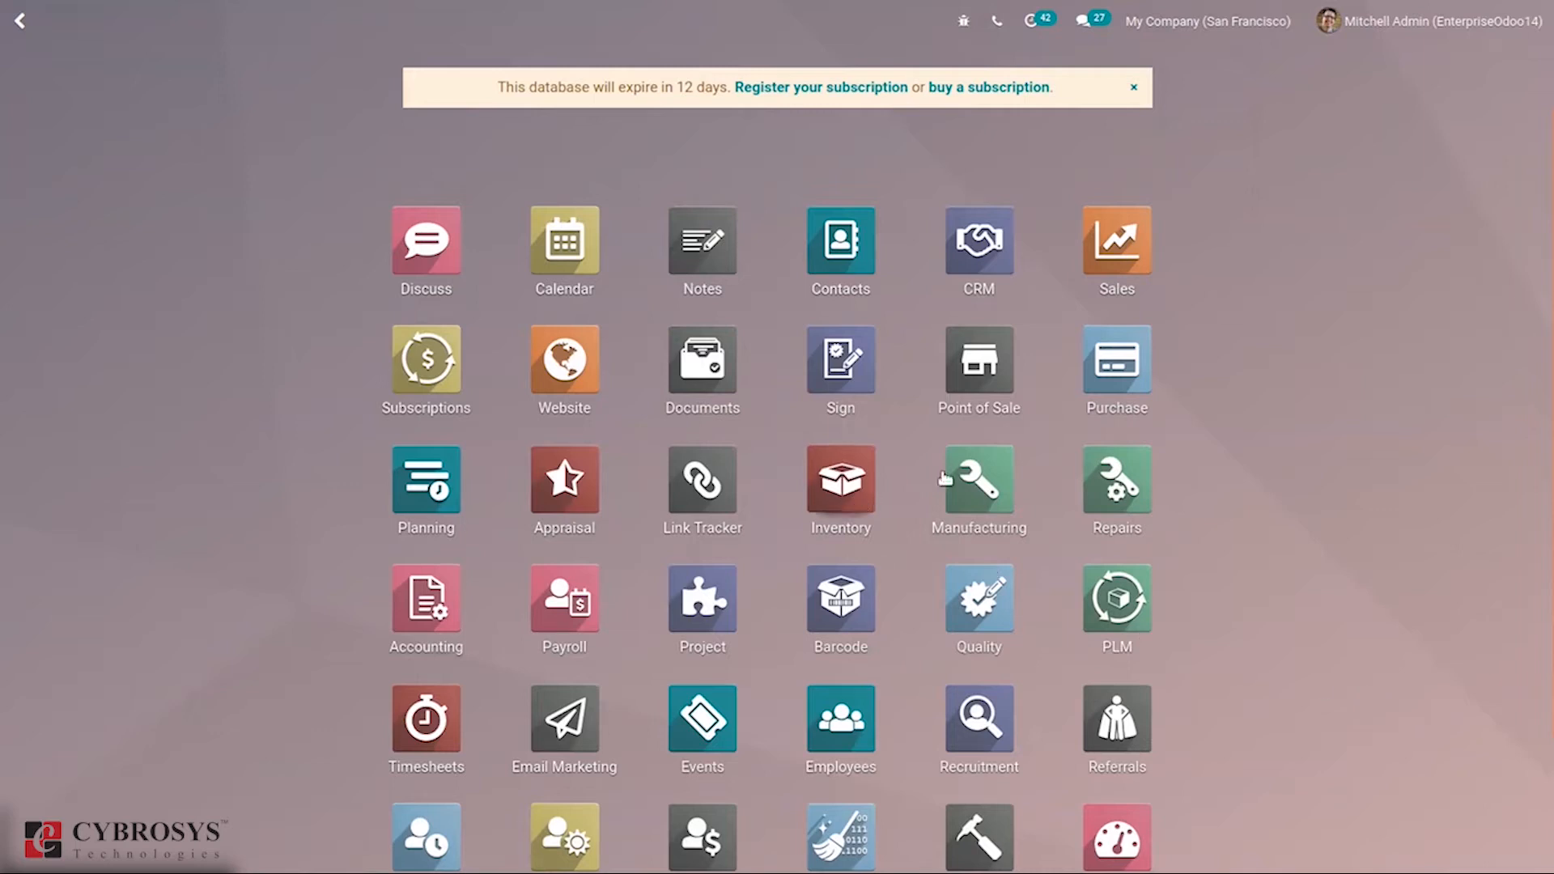
Open the Manufacturing app and look at a blank bill of materials form, returning to the list without entering data.
left_click(1027, 481)
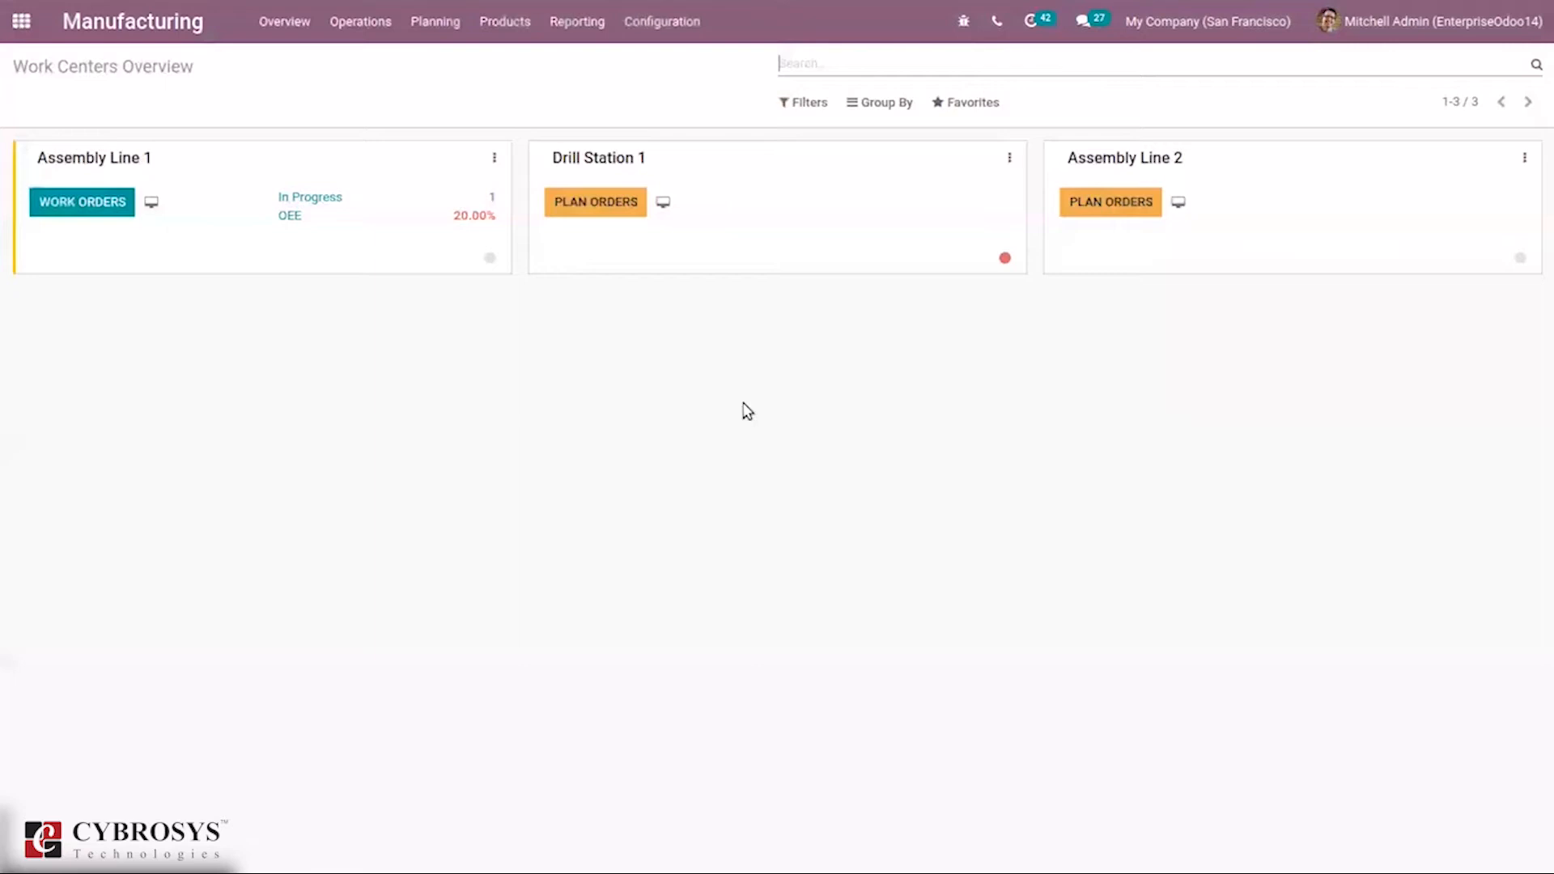
left_click(482, 25)
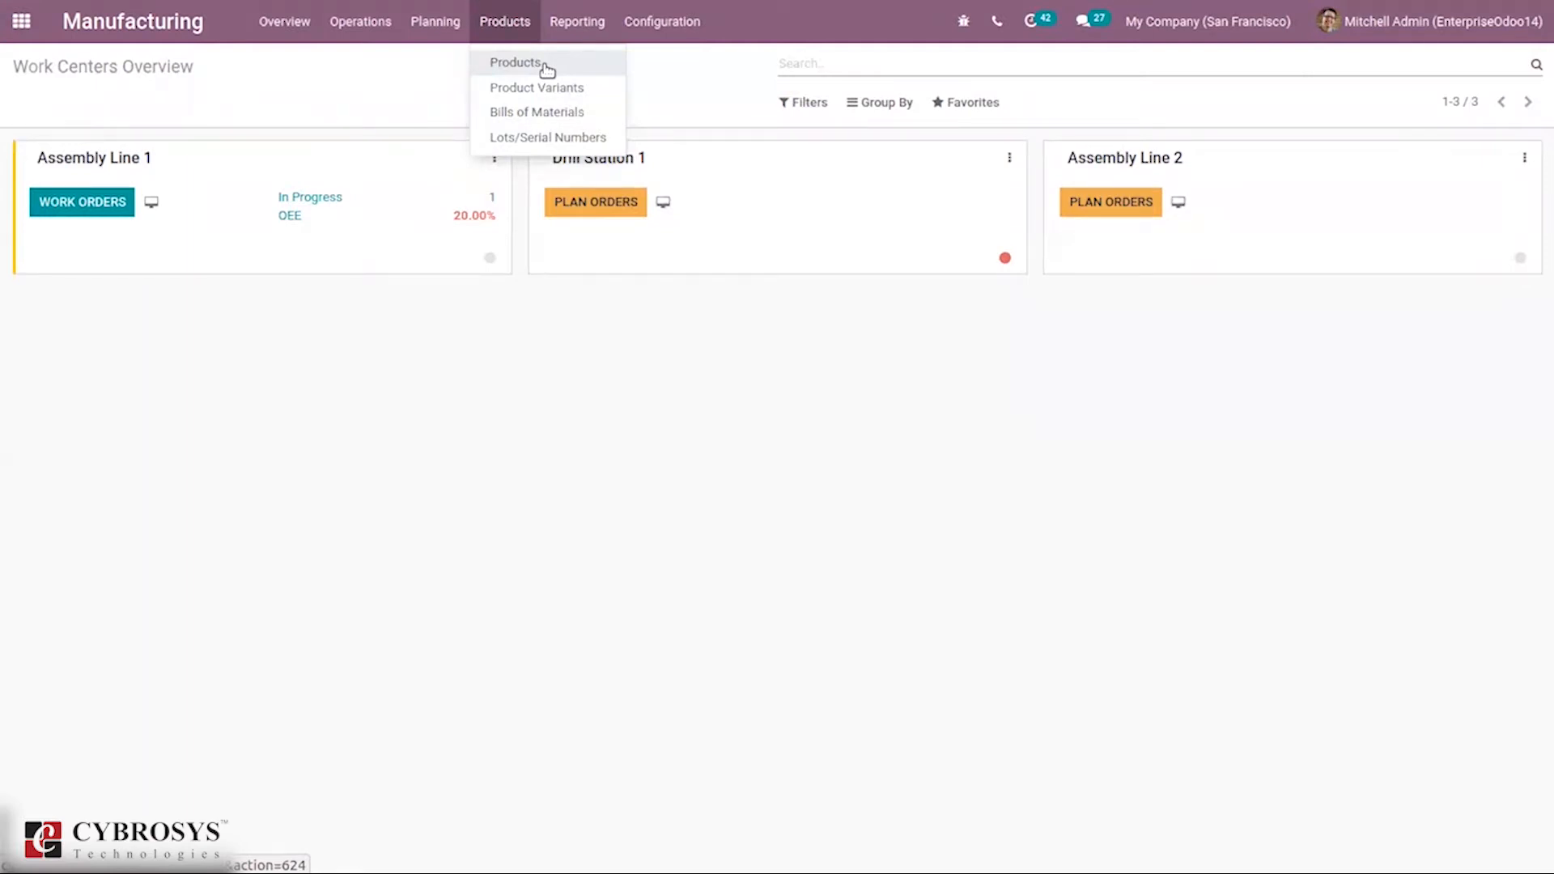
left_click(544, 114)
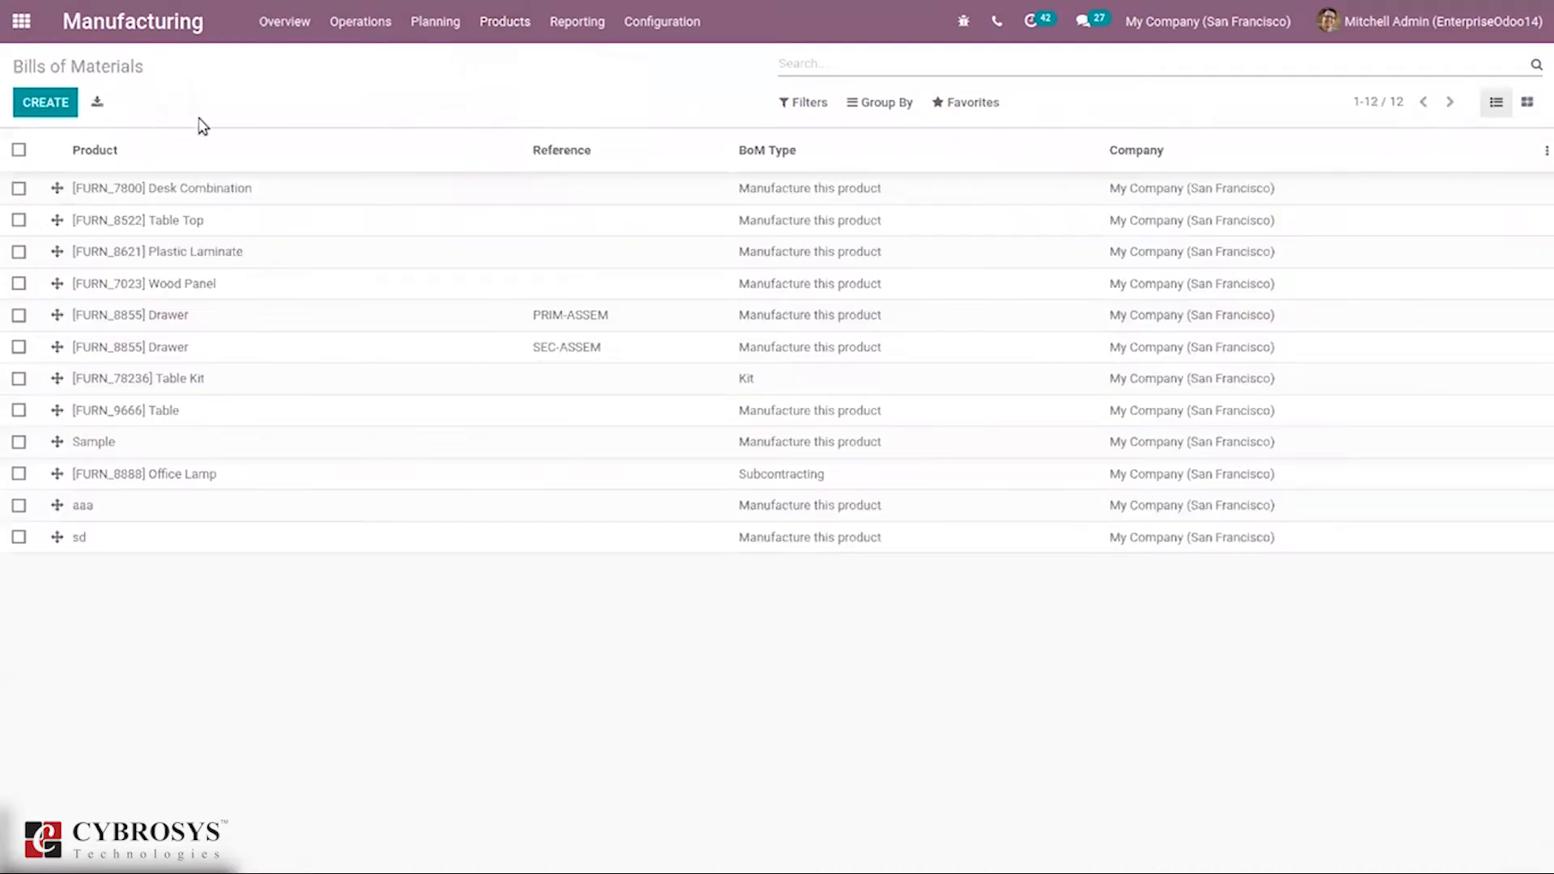
left_click(31, 103)
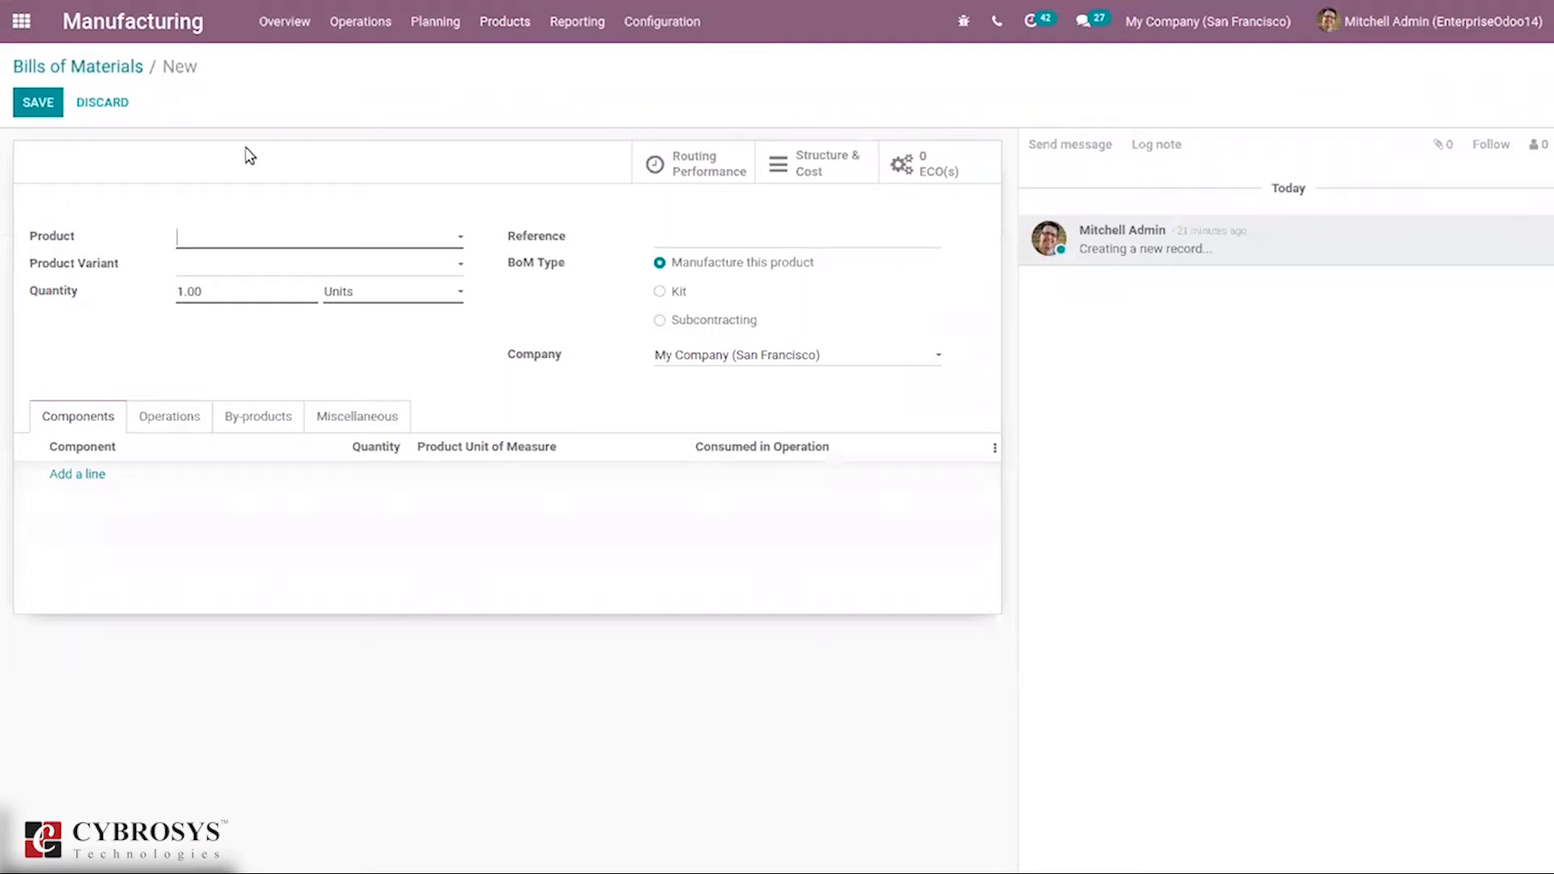
left_click(113, 72)
Start a new product named Bench and set its sales price to 1,000.
left_click(504, 21)
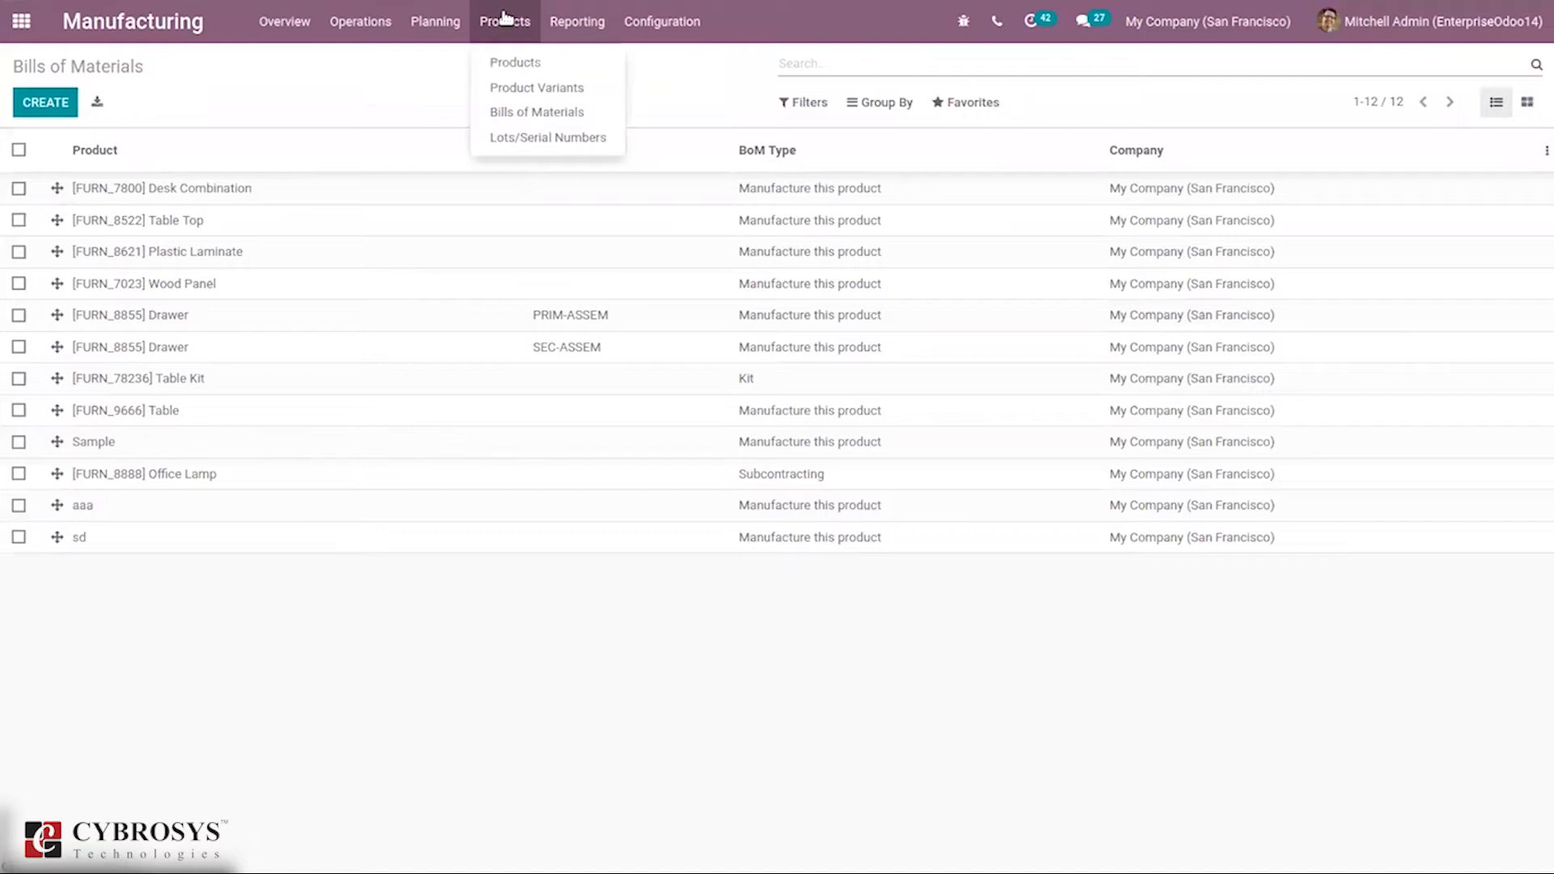
left_click(518, 61)
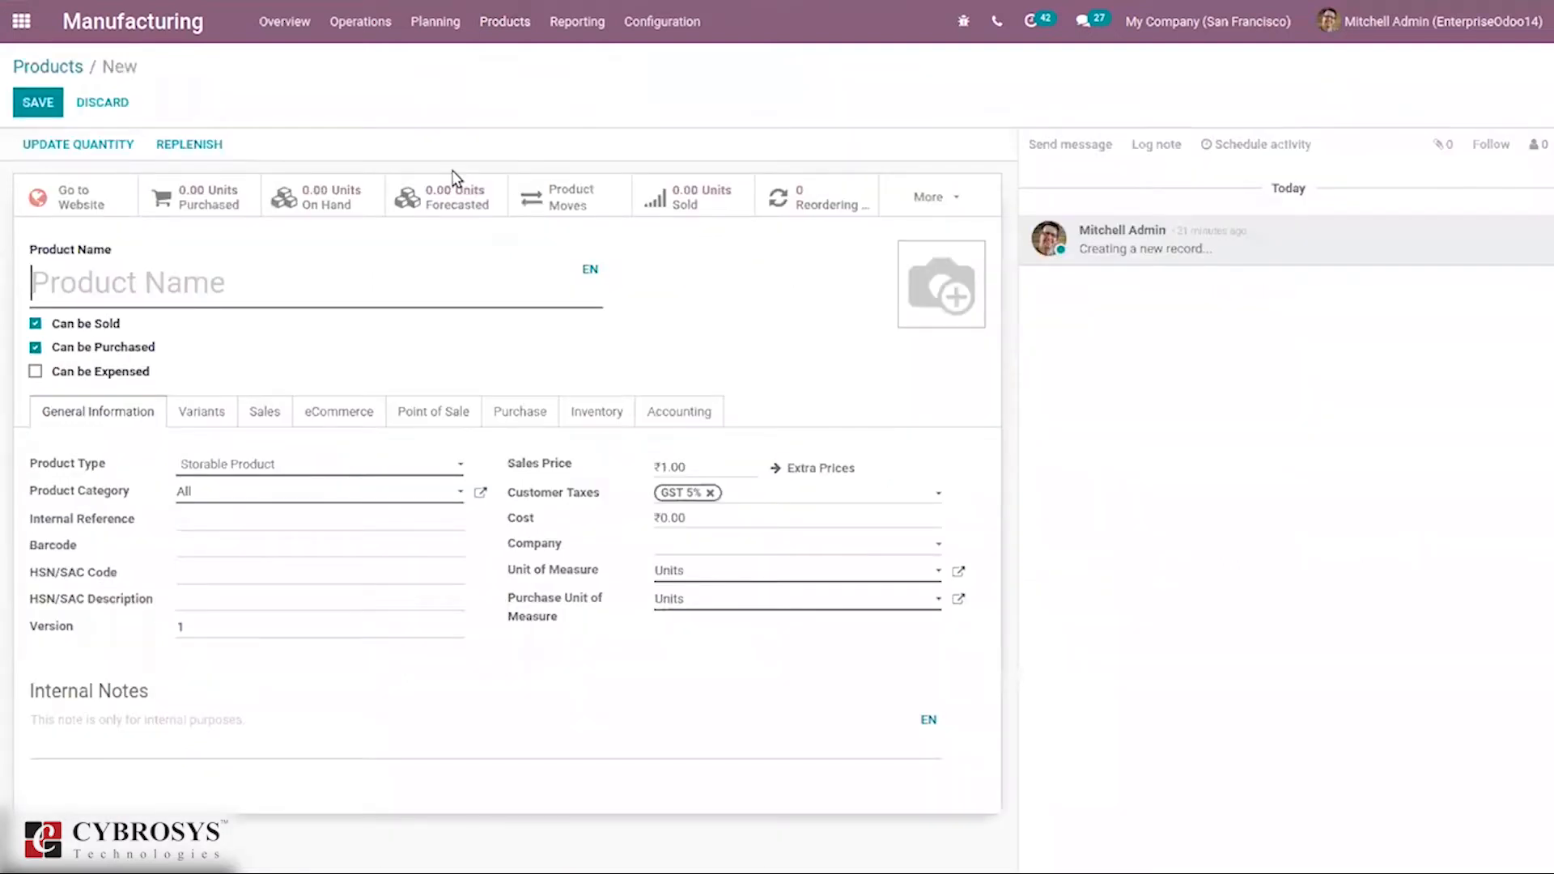
type("Bench")
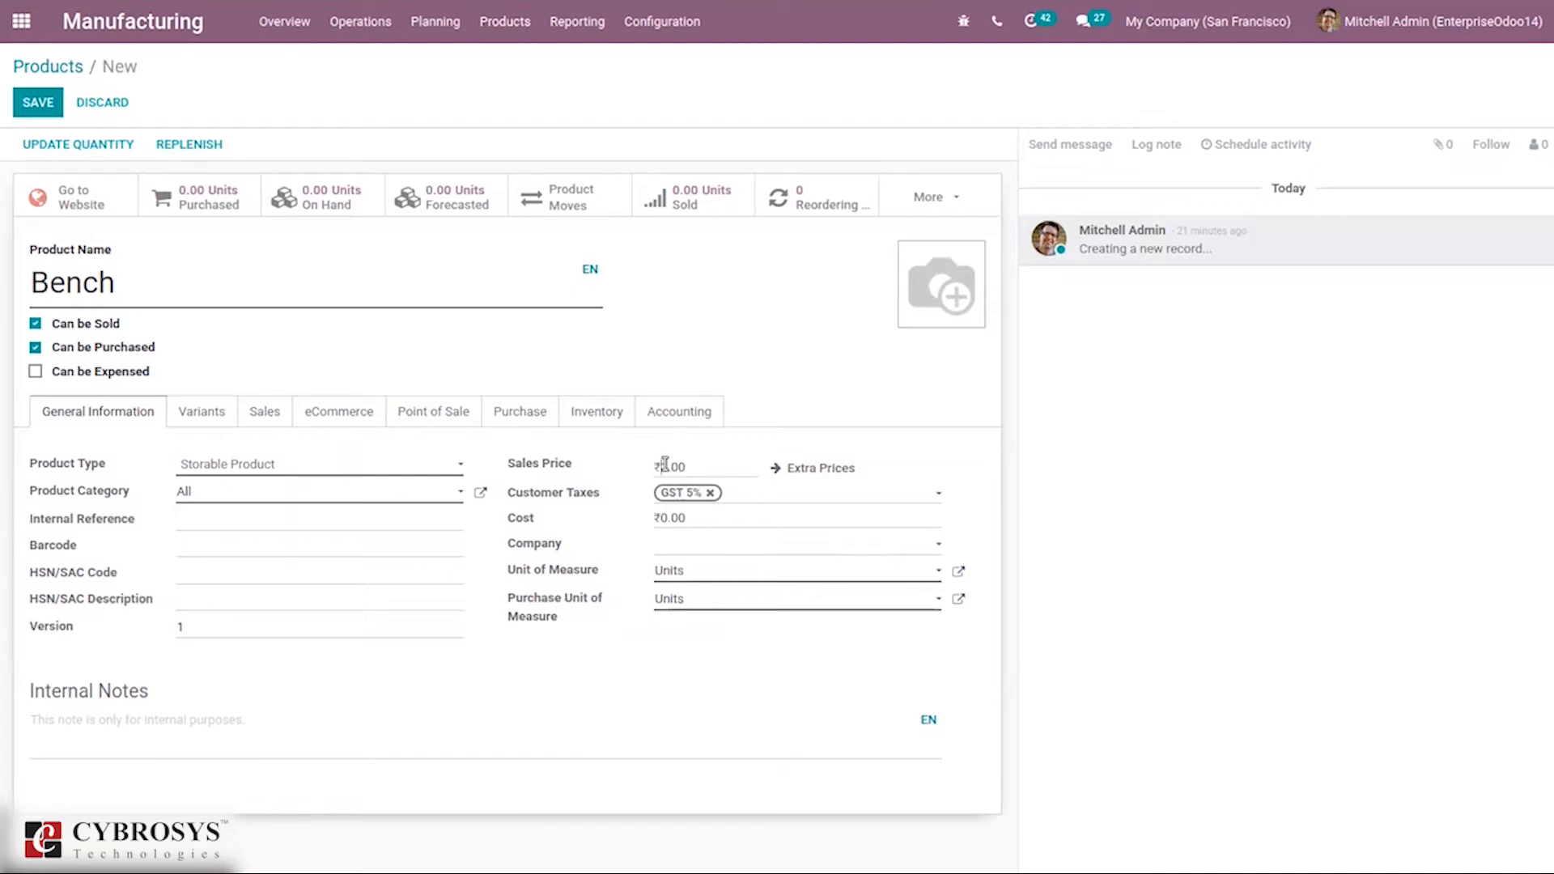
type("000")
Enable the Dropship and Manufacture routes for Bench and save the product.
left_click(605, 414)
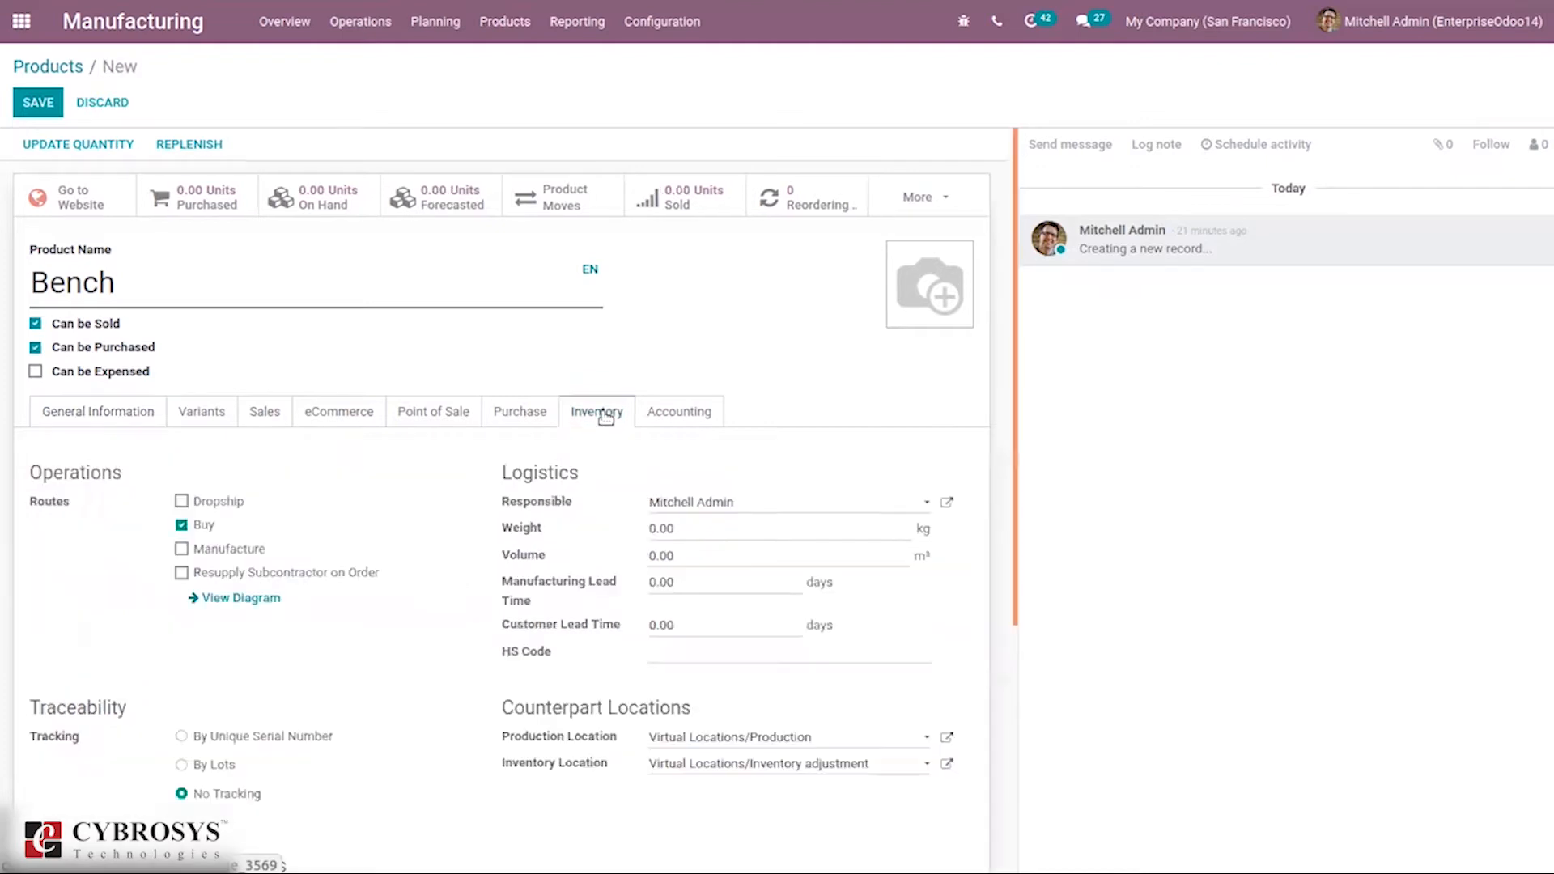
left_click(181, 502)
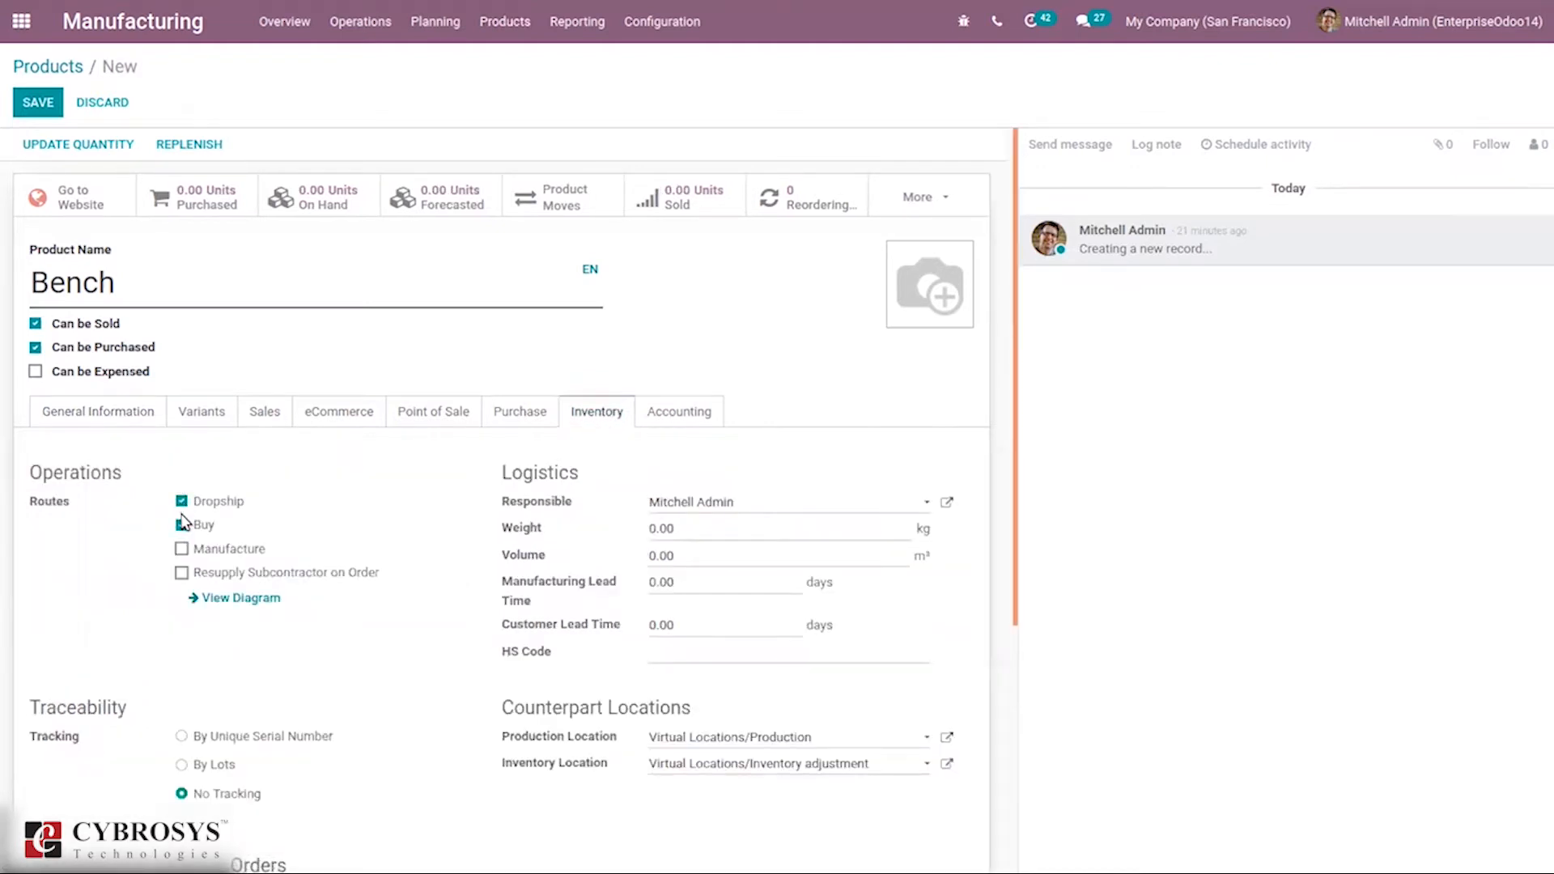
left_click(182, 550)
left_click(483, 412)
left_click(105, 410)
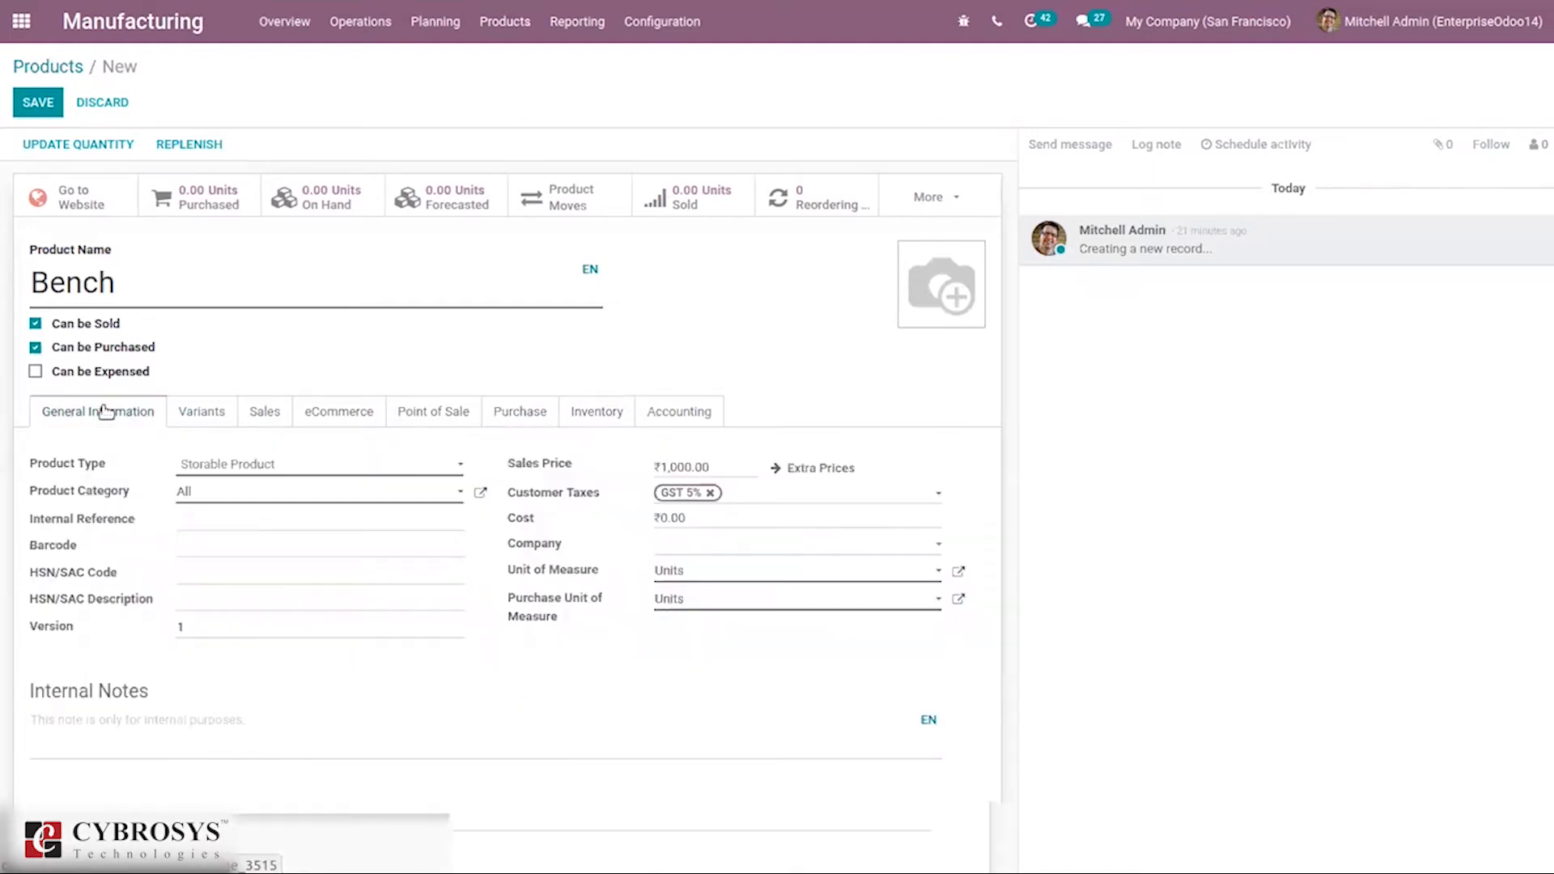
left_click(30, 104)
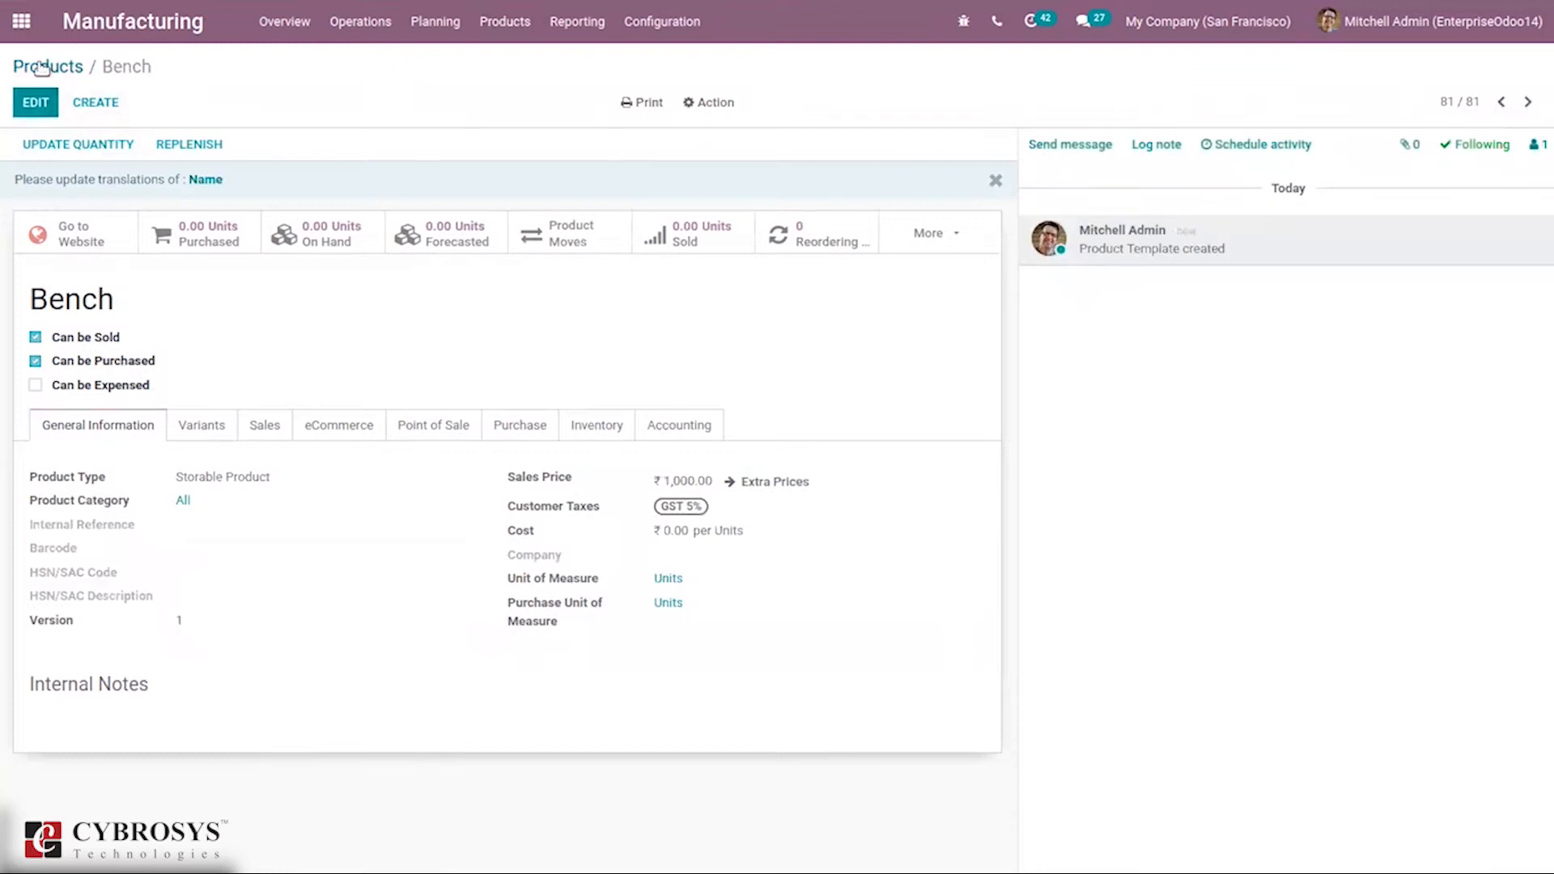
Start a new bill of materials from the Bench product record.
left_click(38, 101)
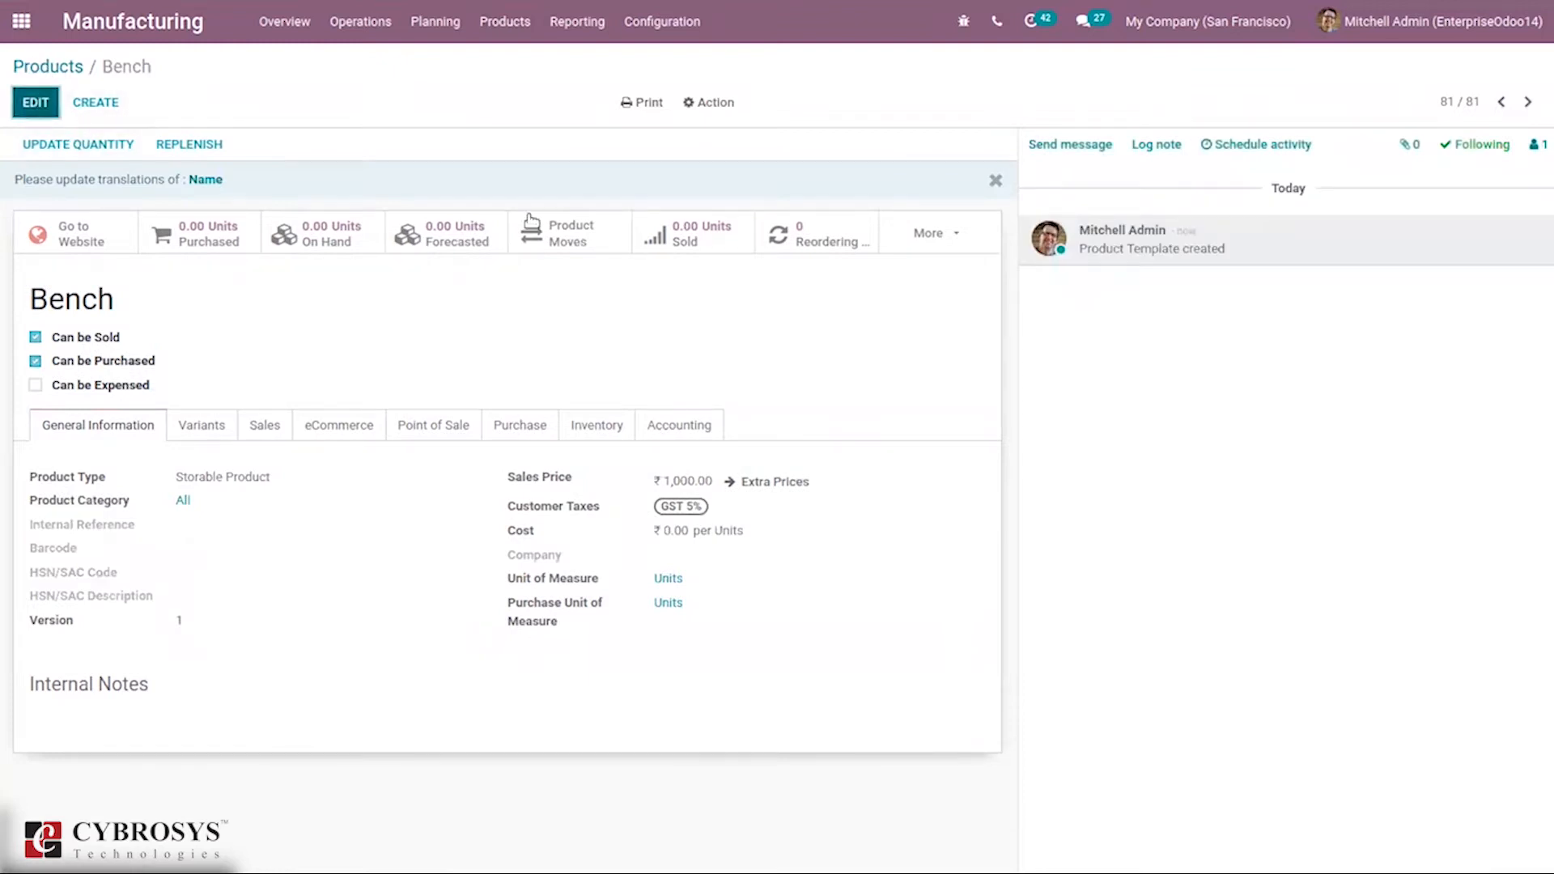
left_click(941, 234)
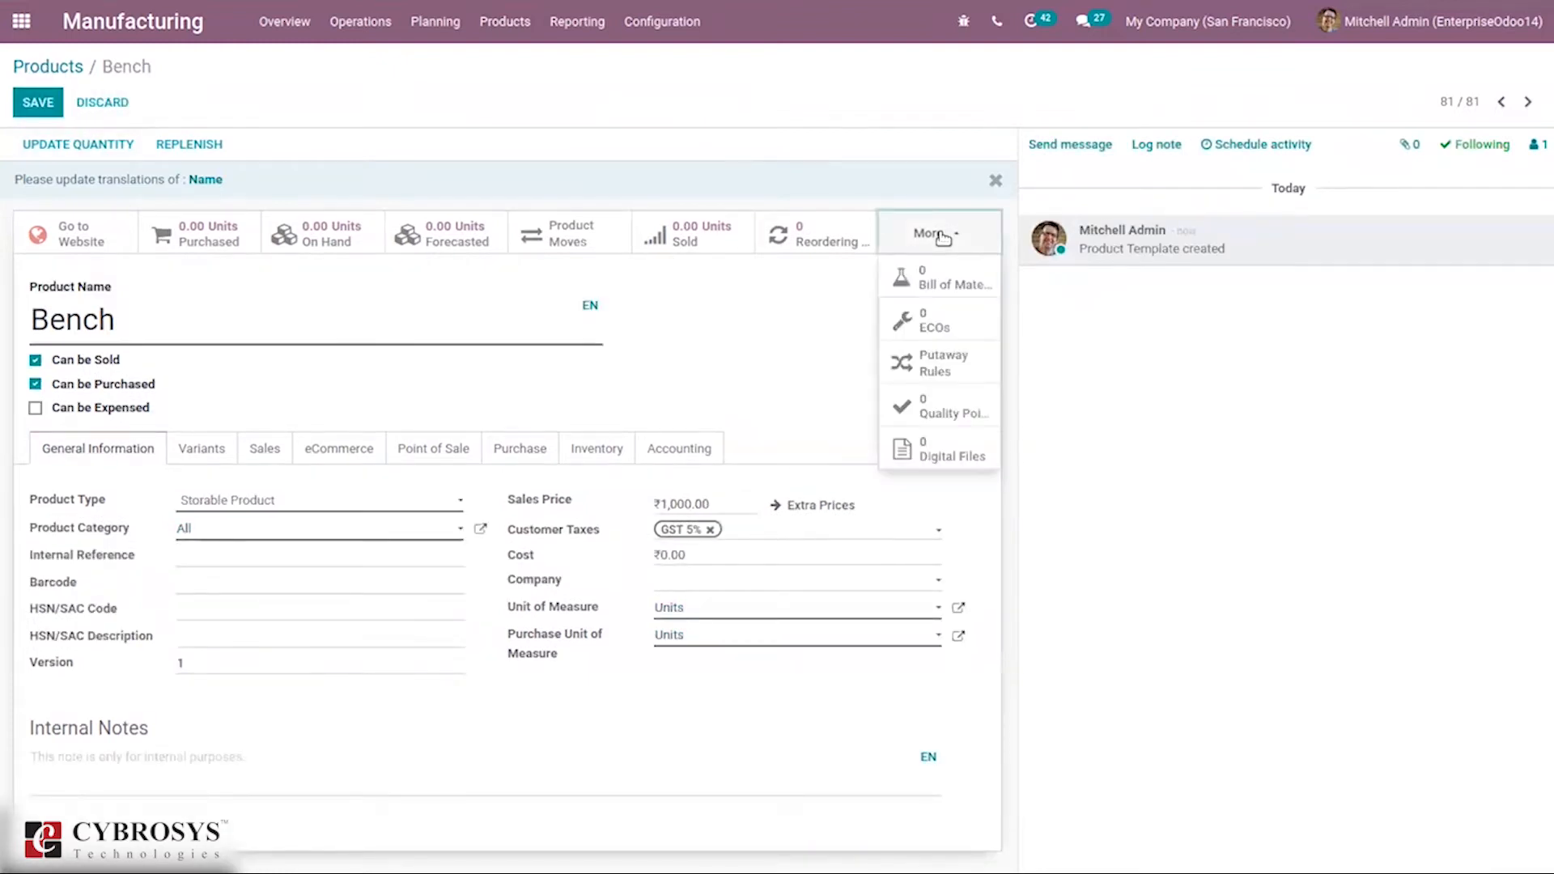
left_click(940, 283)
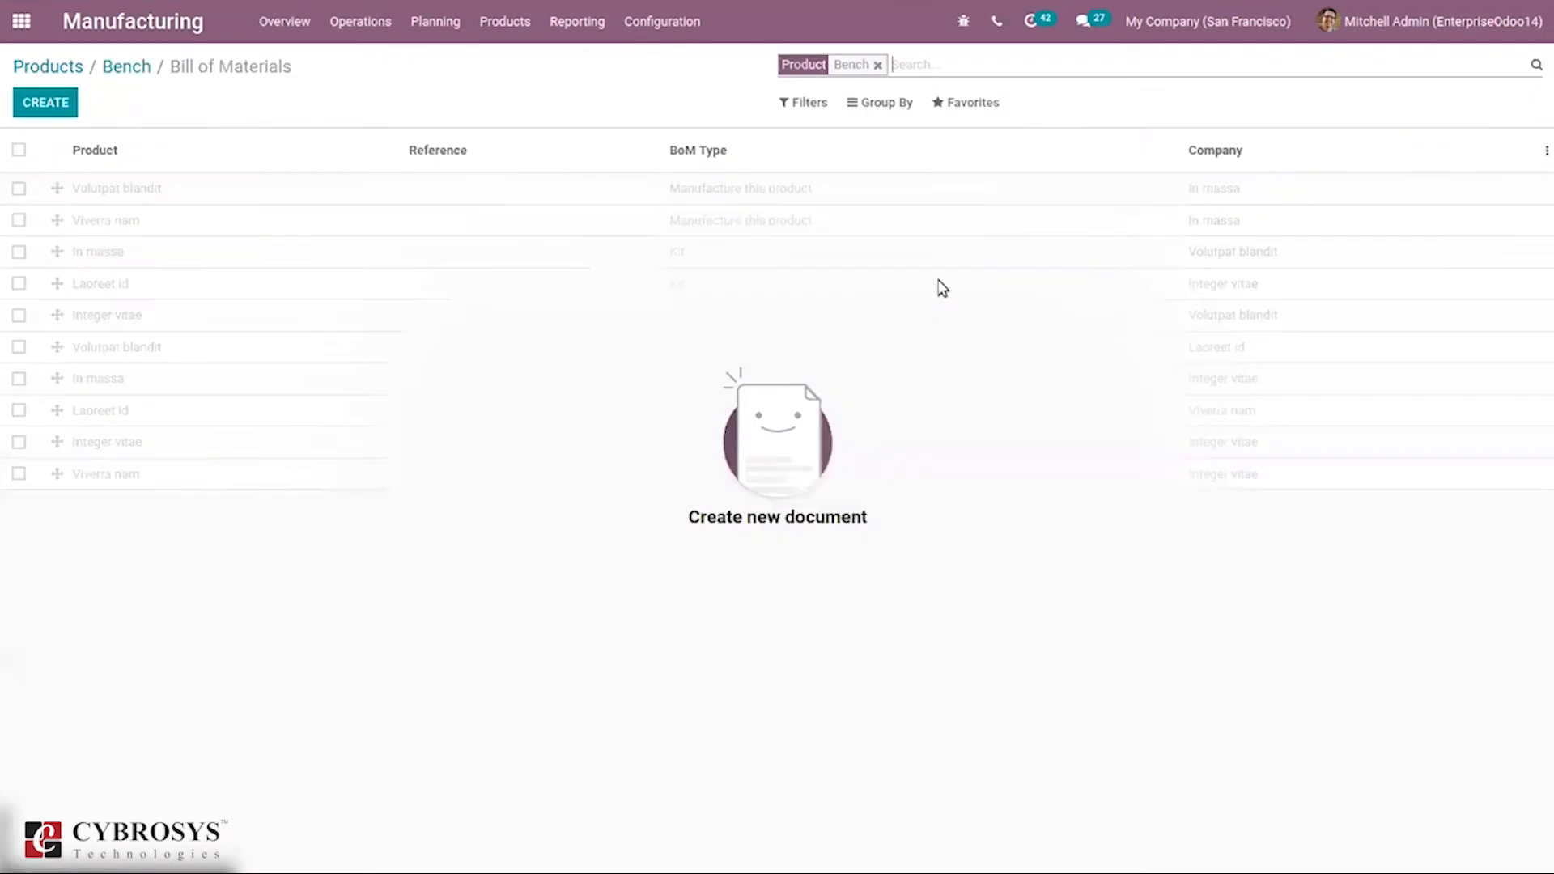
left_click(47, 102)
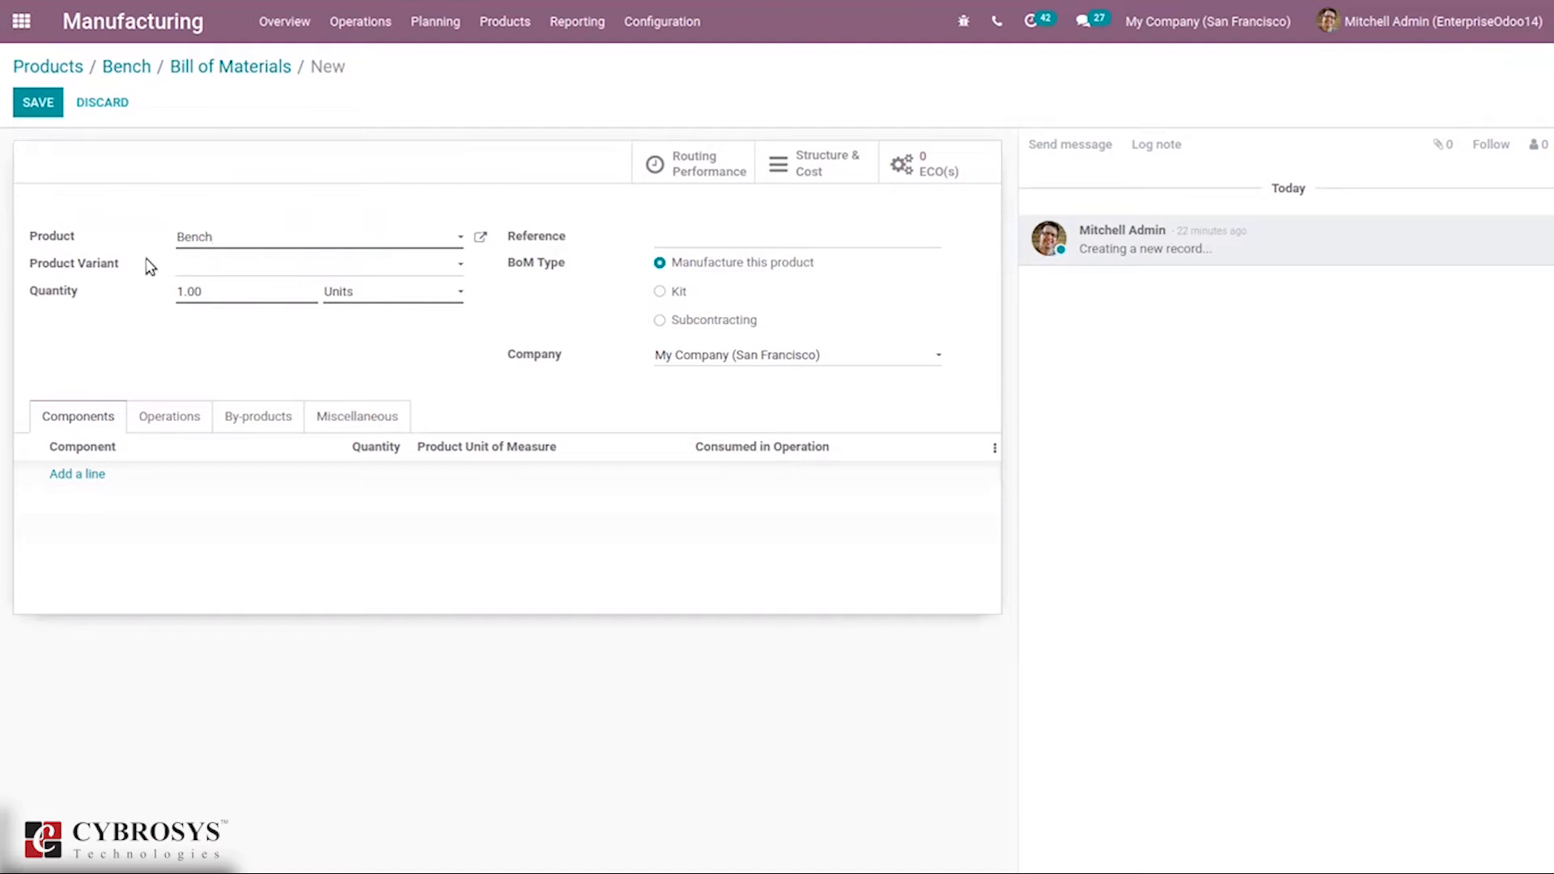
left_click(186, 237)
left_click(159, 236)
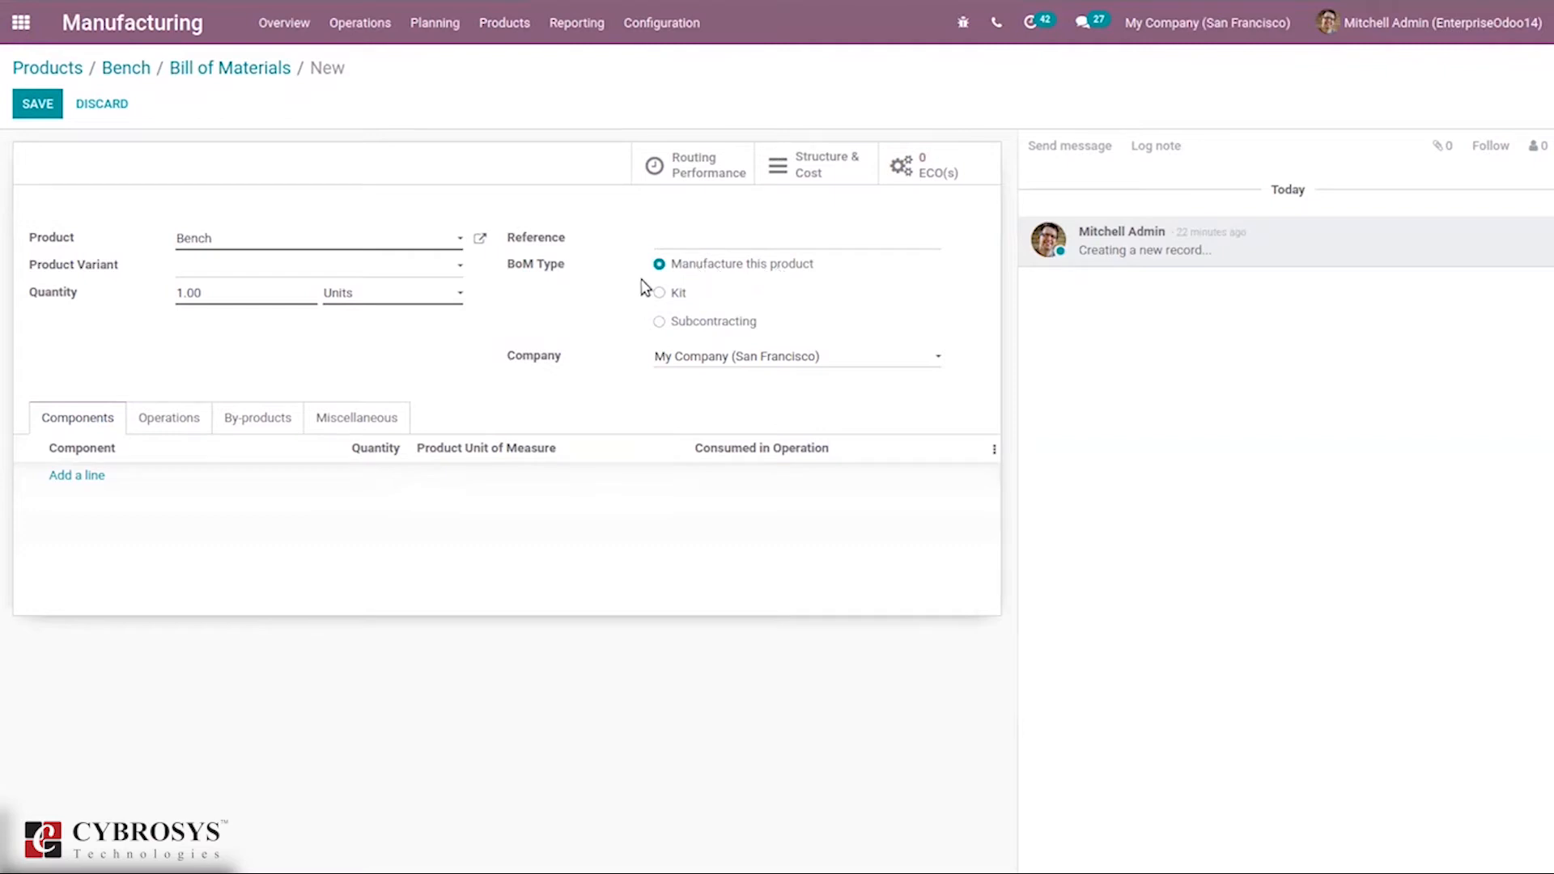
Try the BoM types Kit and Subcontracting, adding Azure Interior and Deco Addict as subcontractors.
left_click(675, 296)
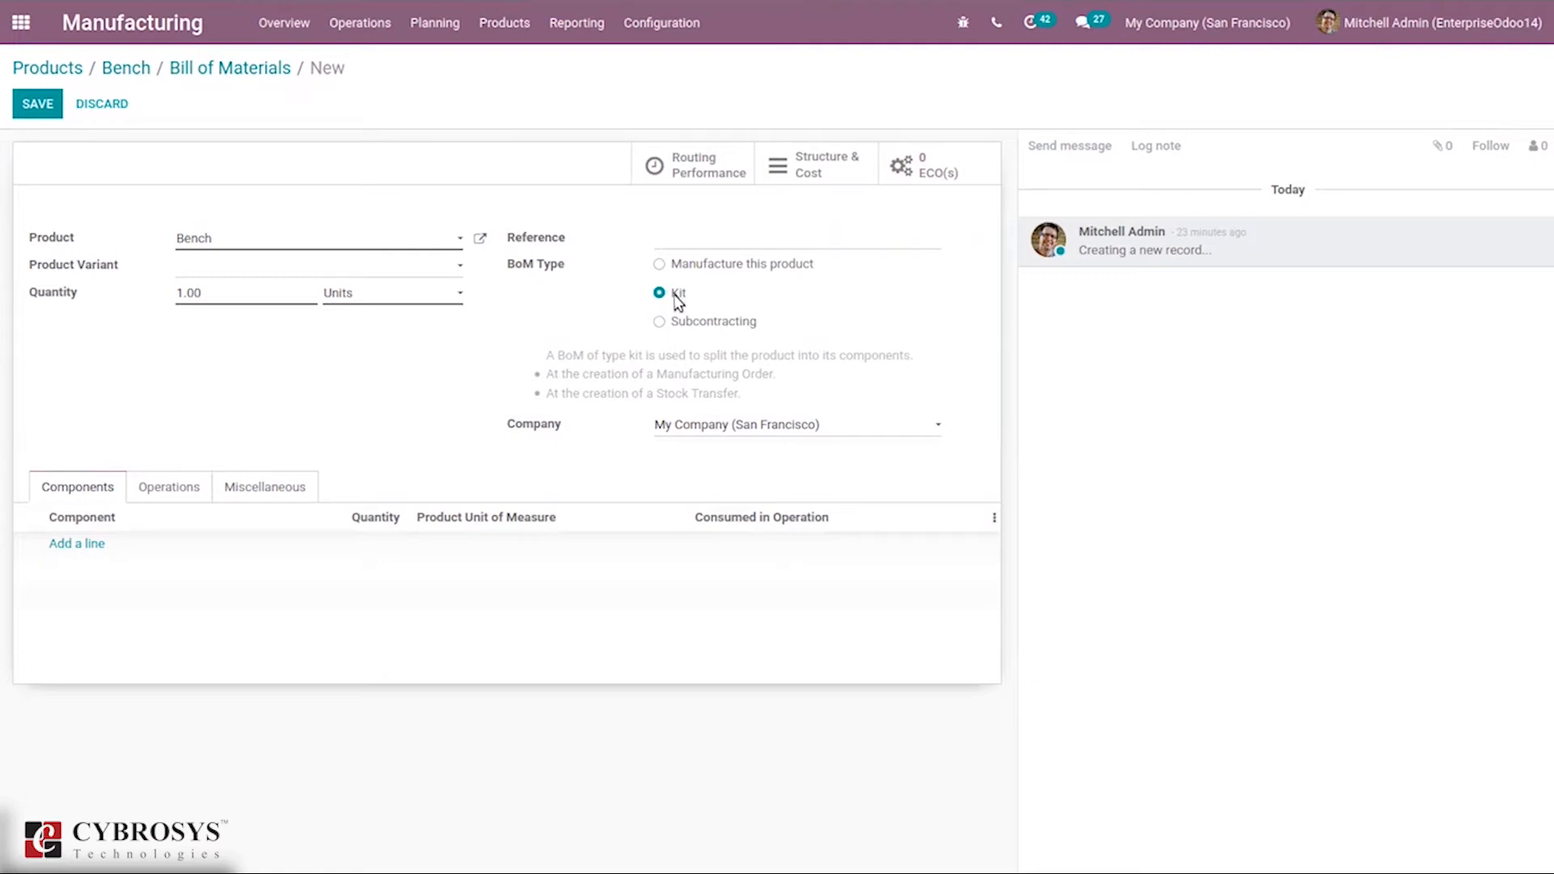
left_click(711, 327)
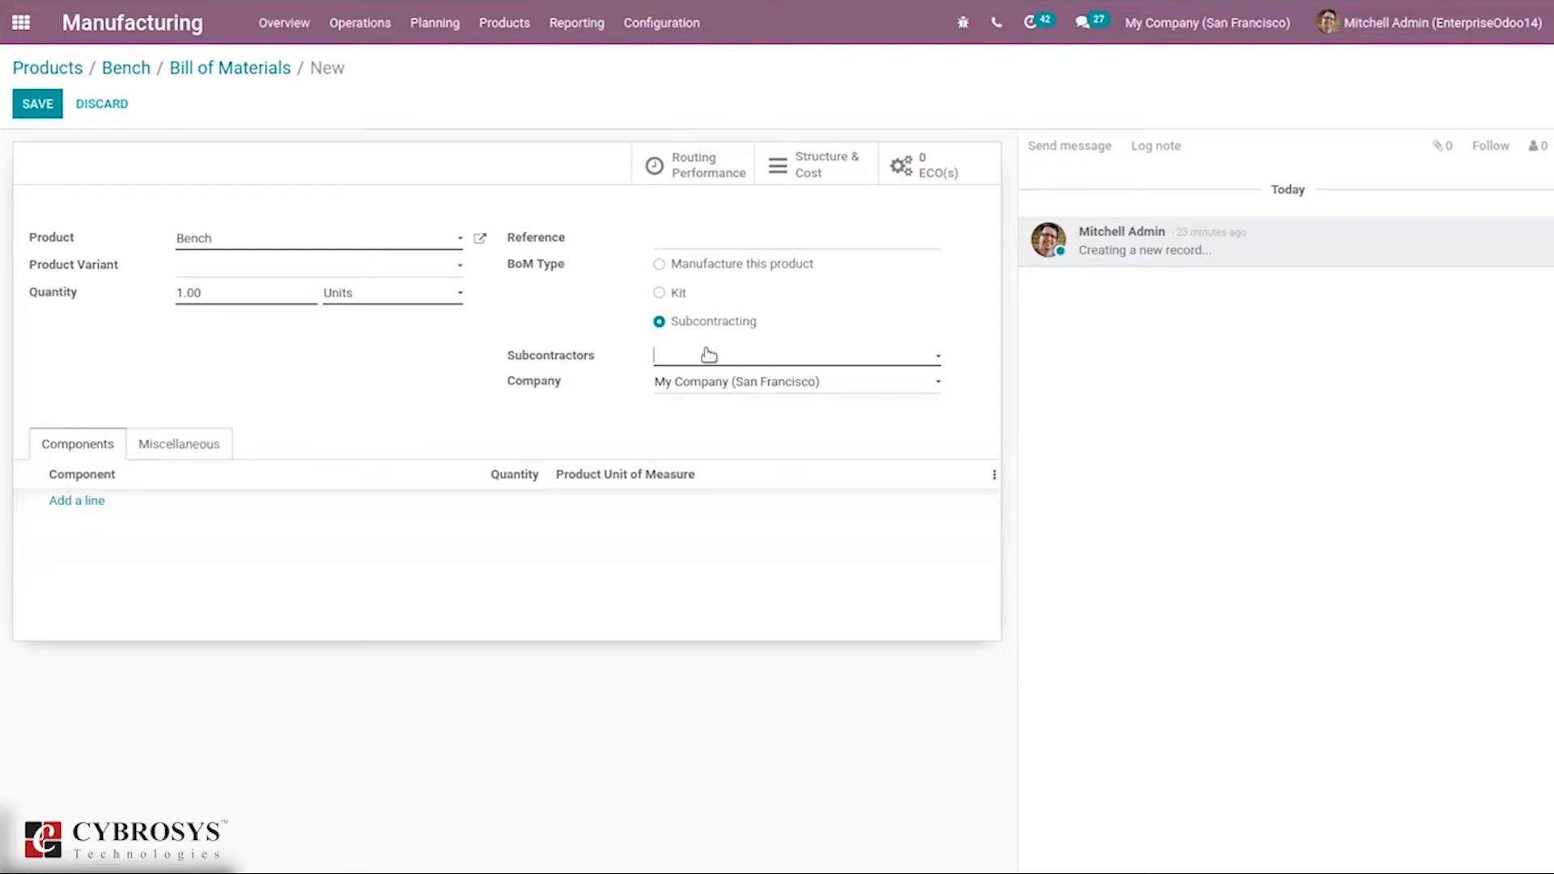
left_click(708, 354)
left_click(713, 384)
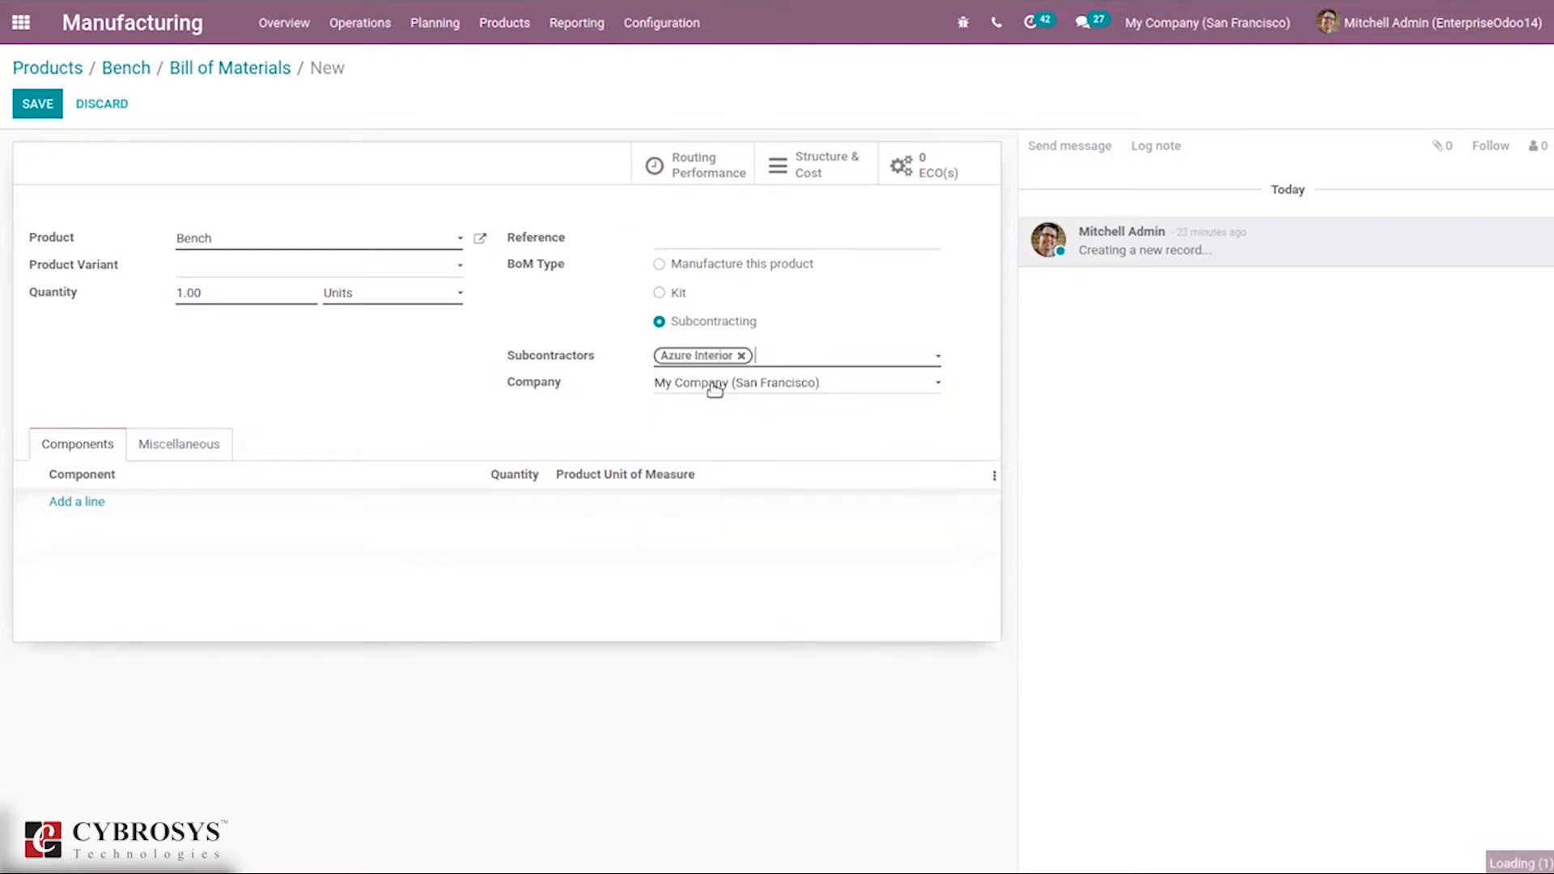
left_click(768, 358)
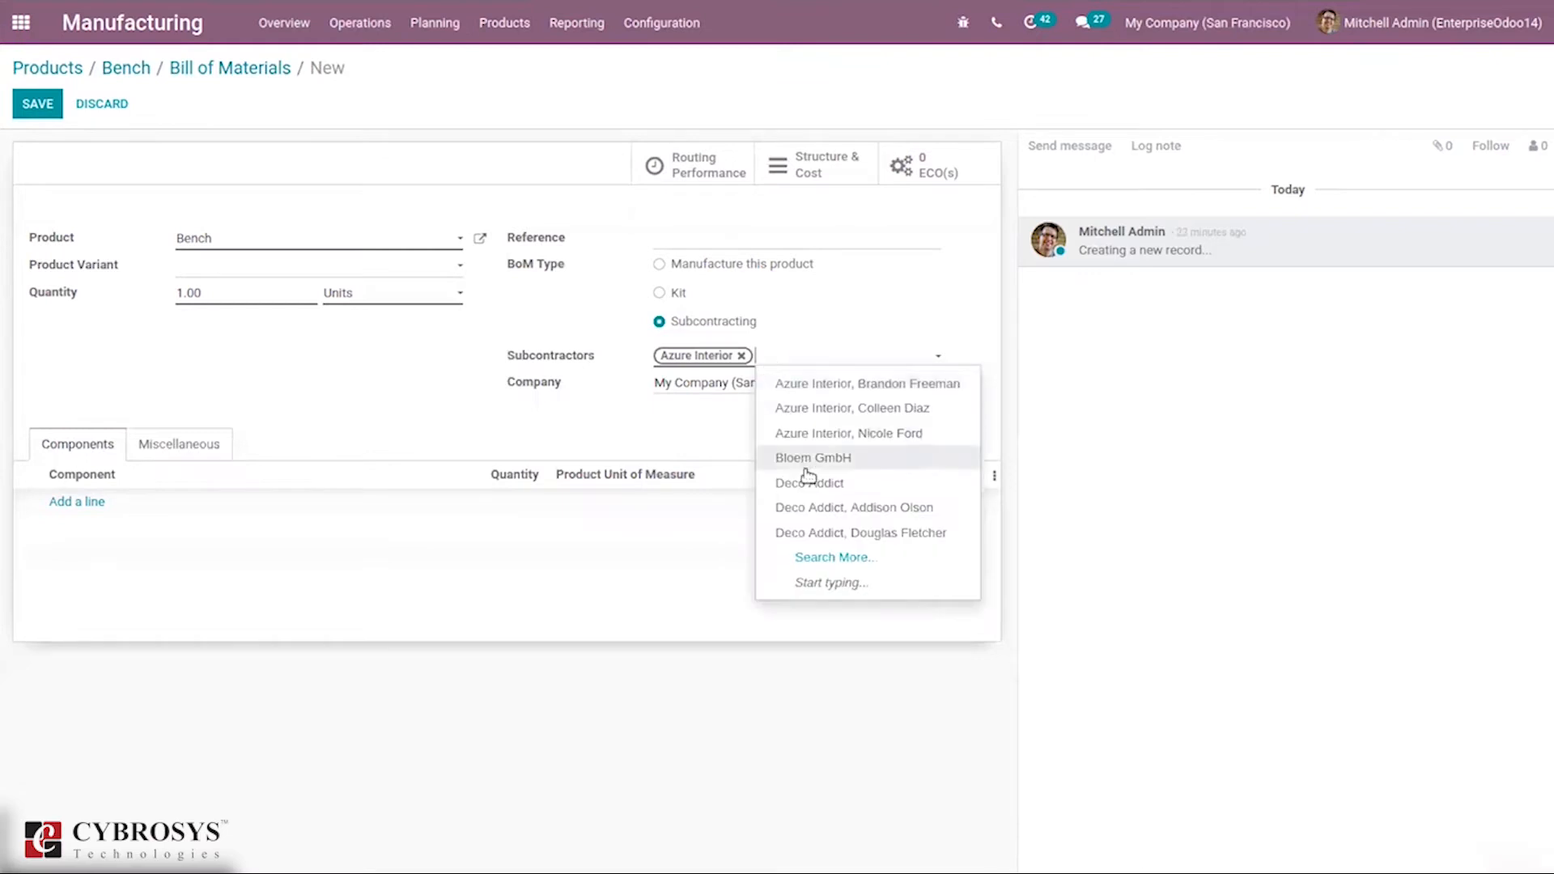
left_click(809, 485)
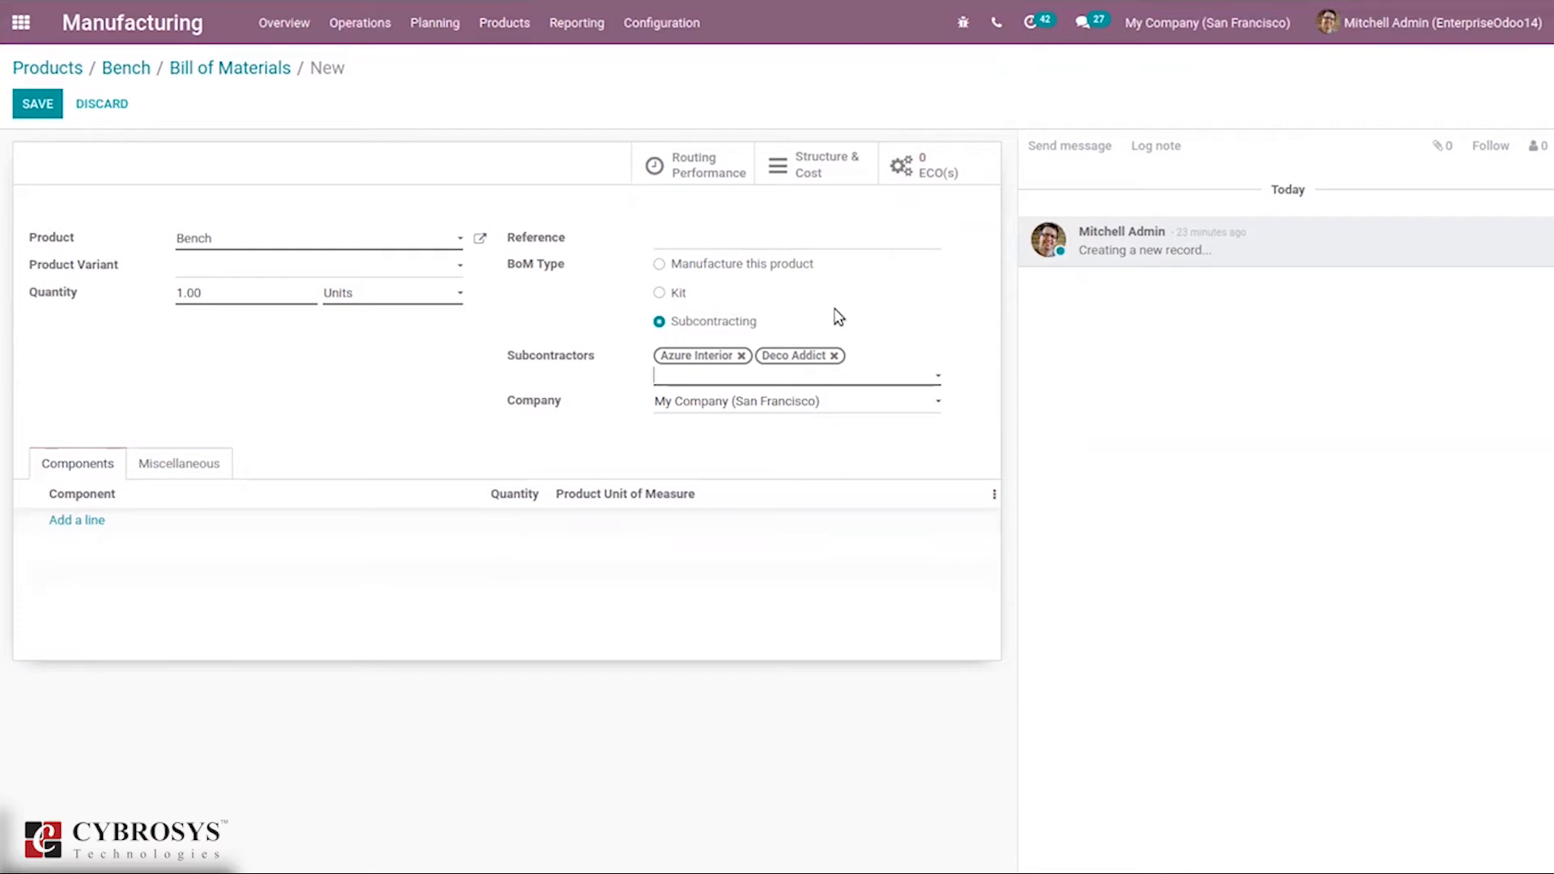
Remove both subcontractors and set the BoM type back to Manufacture this product.
left_click(833, 356)
left_click(741, 356)
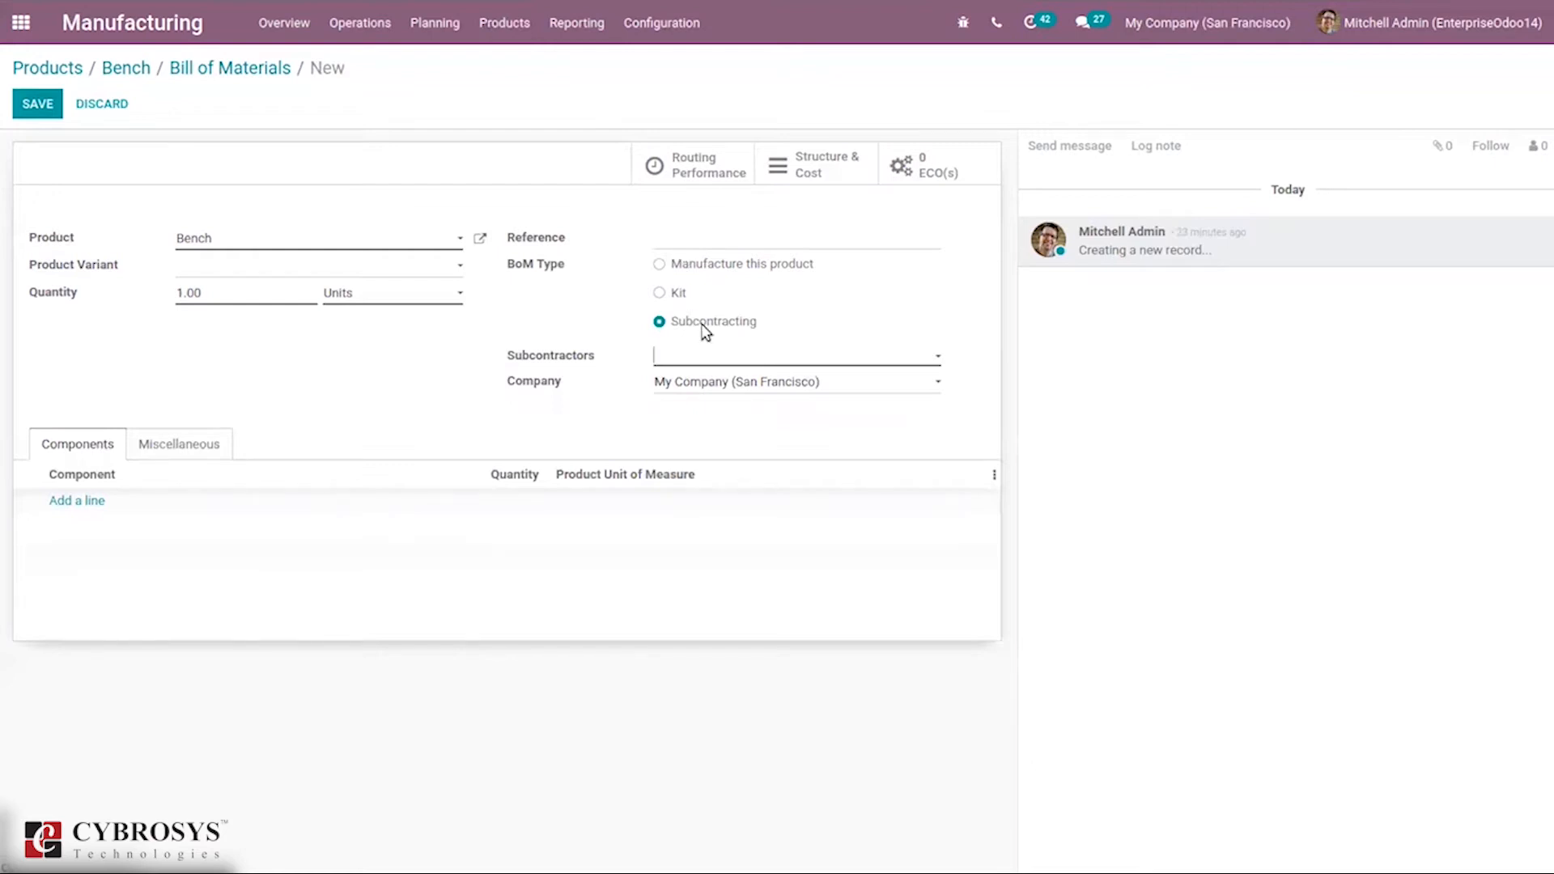
left_click(712, 268)
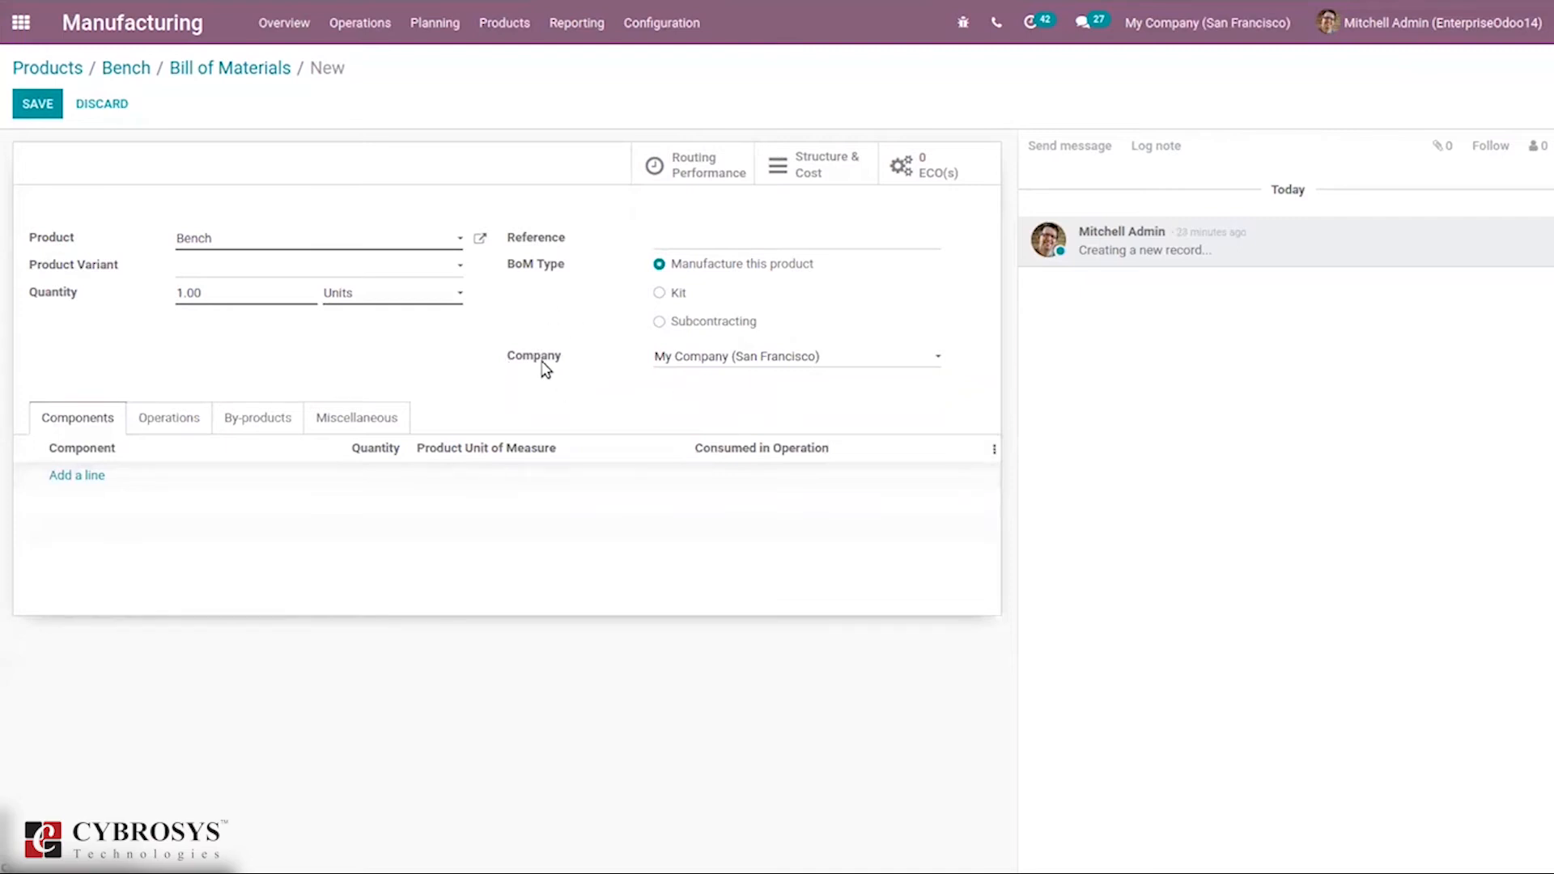
Add [FURN_7023] Wood Panel as a component with a quantity of 1.
mouse_move(543, 362)
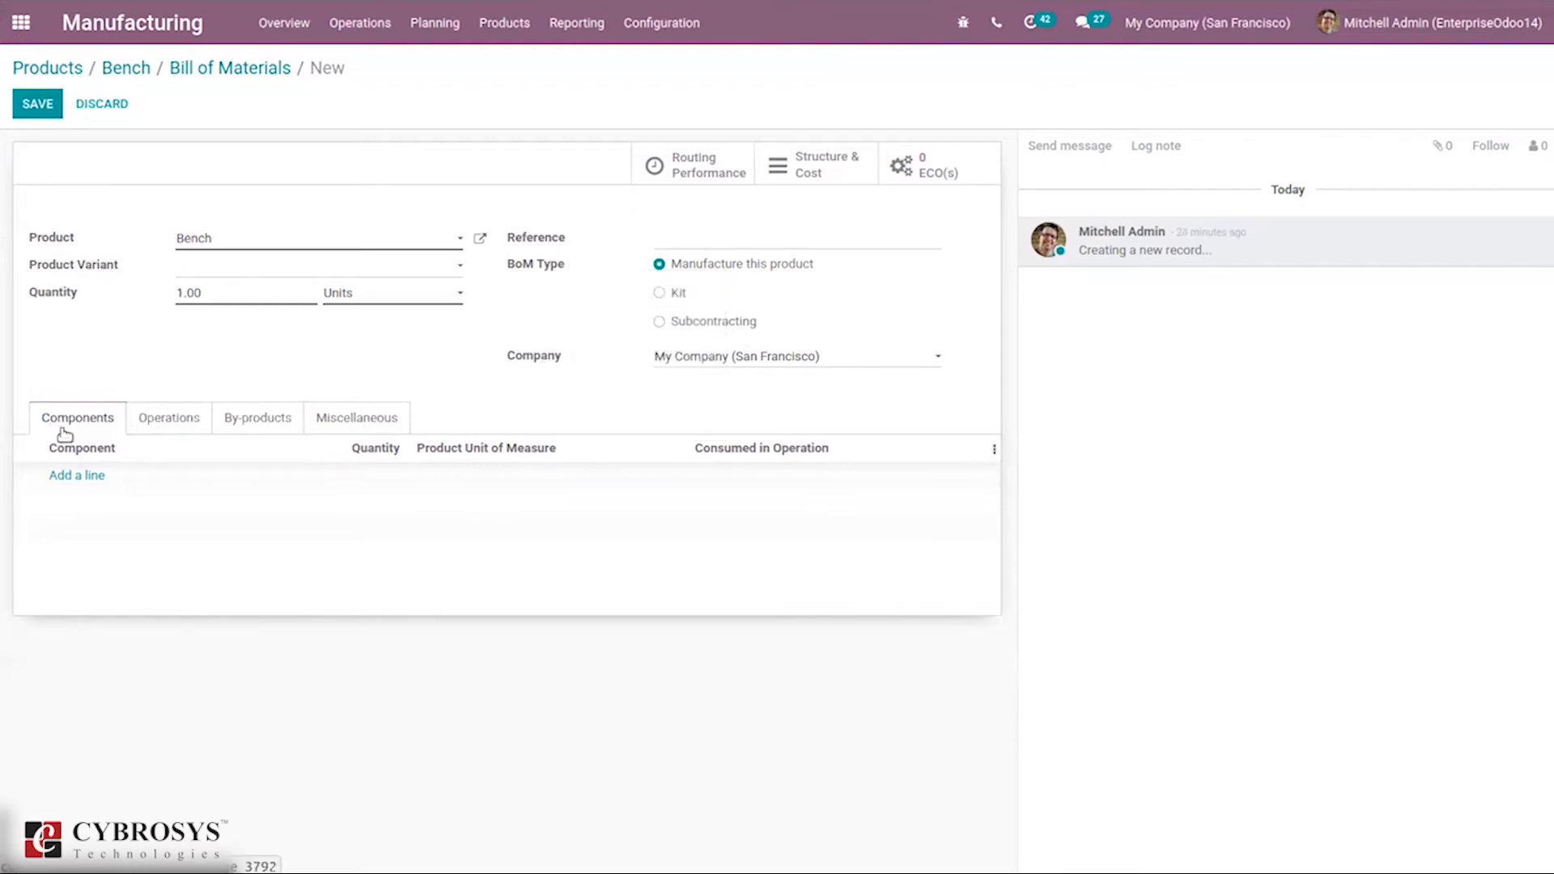
left_click(82, 478)
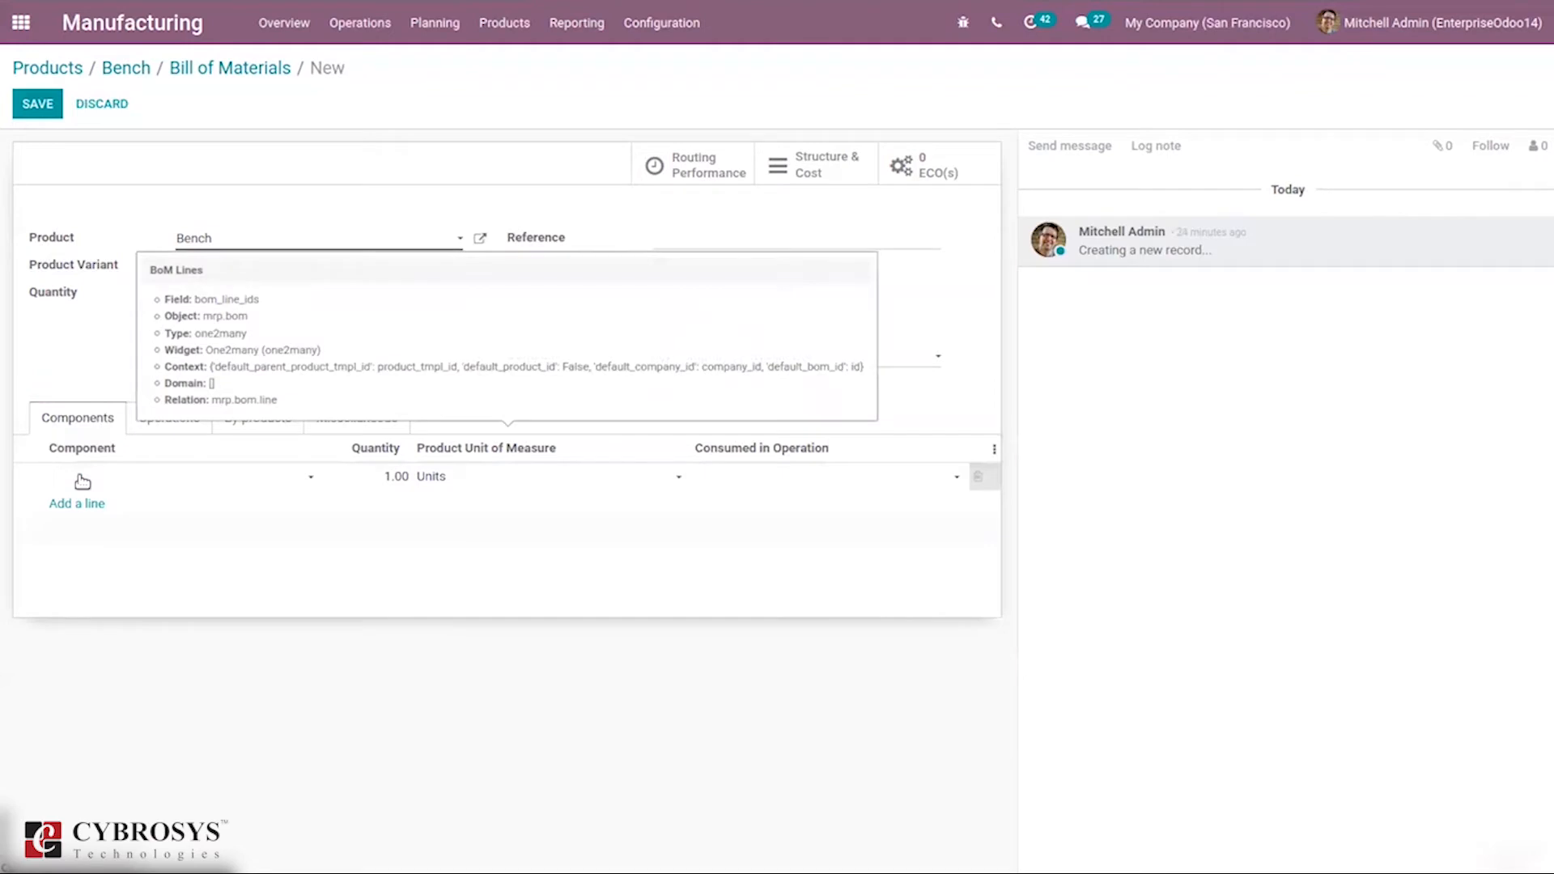
left_click(83, 479)
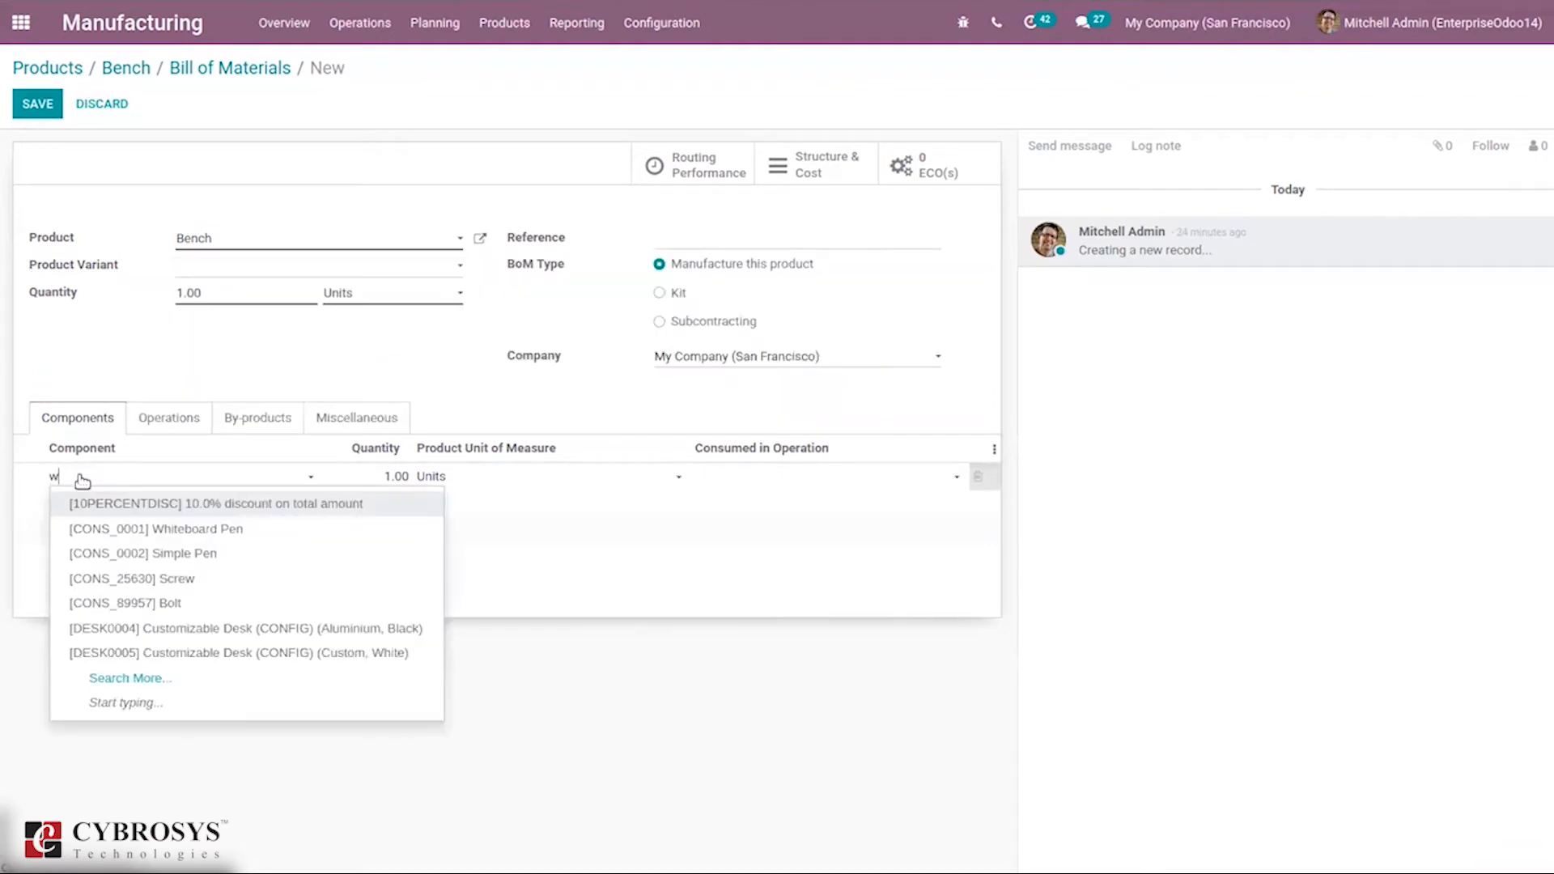
type("woo")
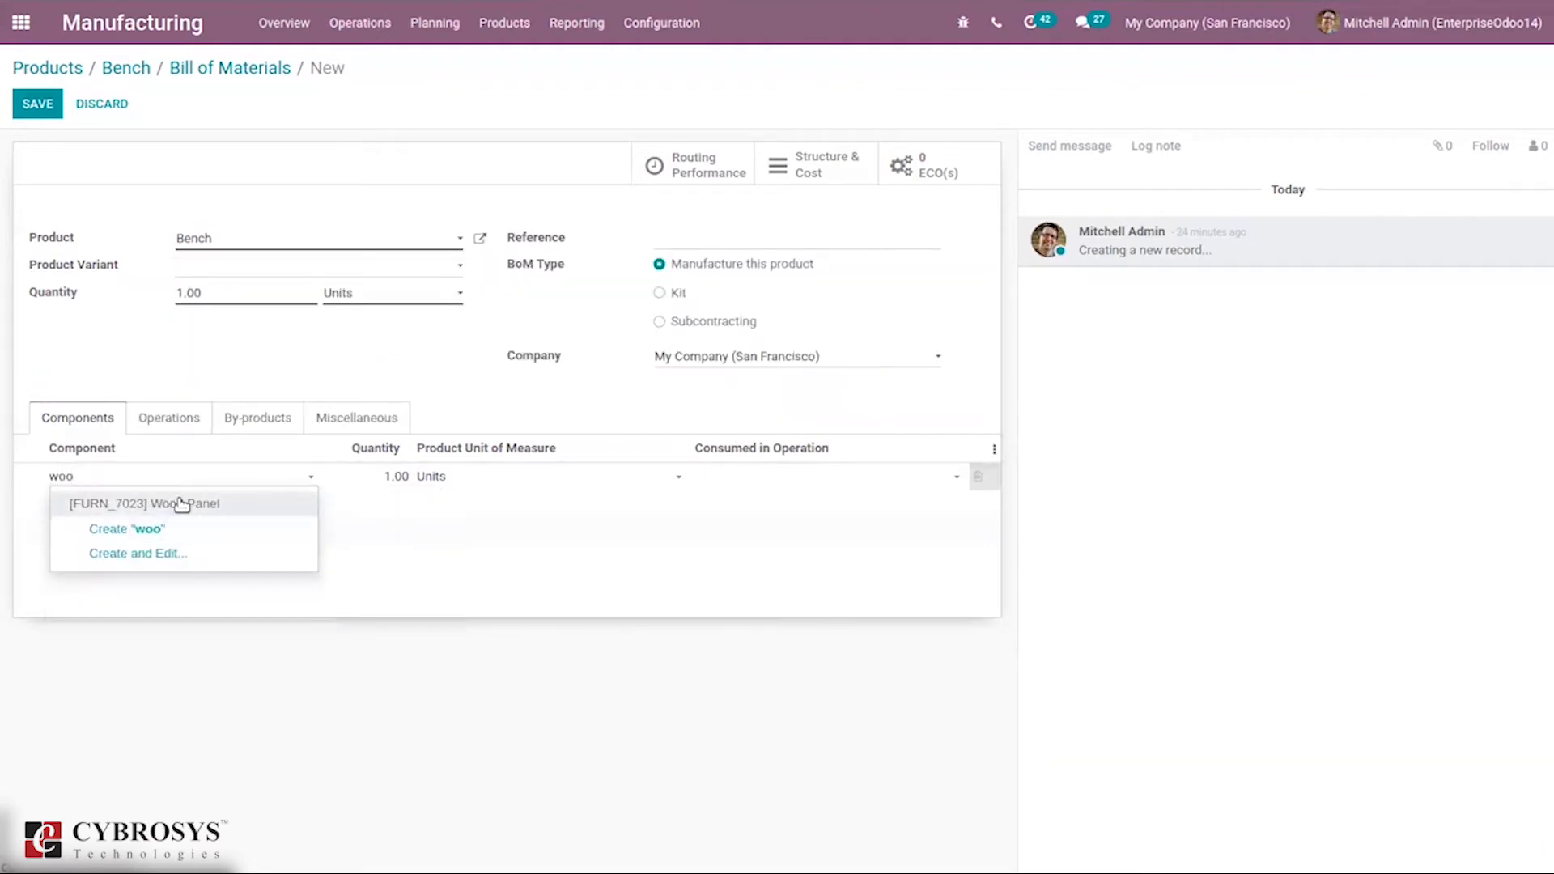
left_click(182, 504)
left_click_drag(386, 477, 396, 478)
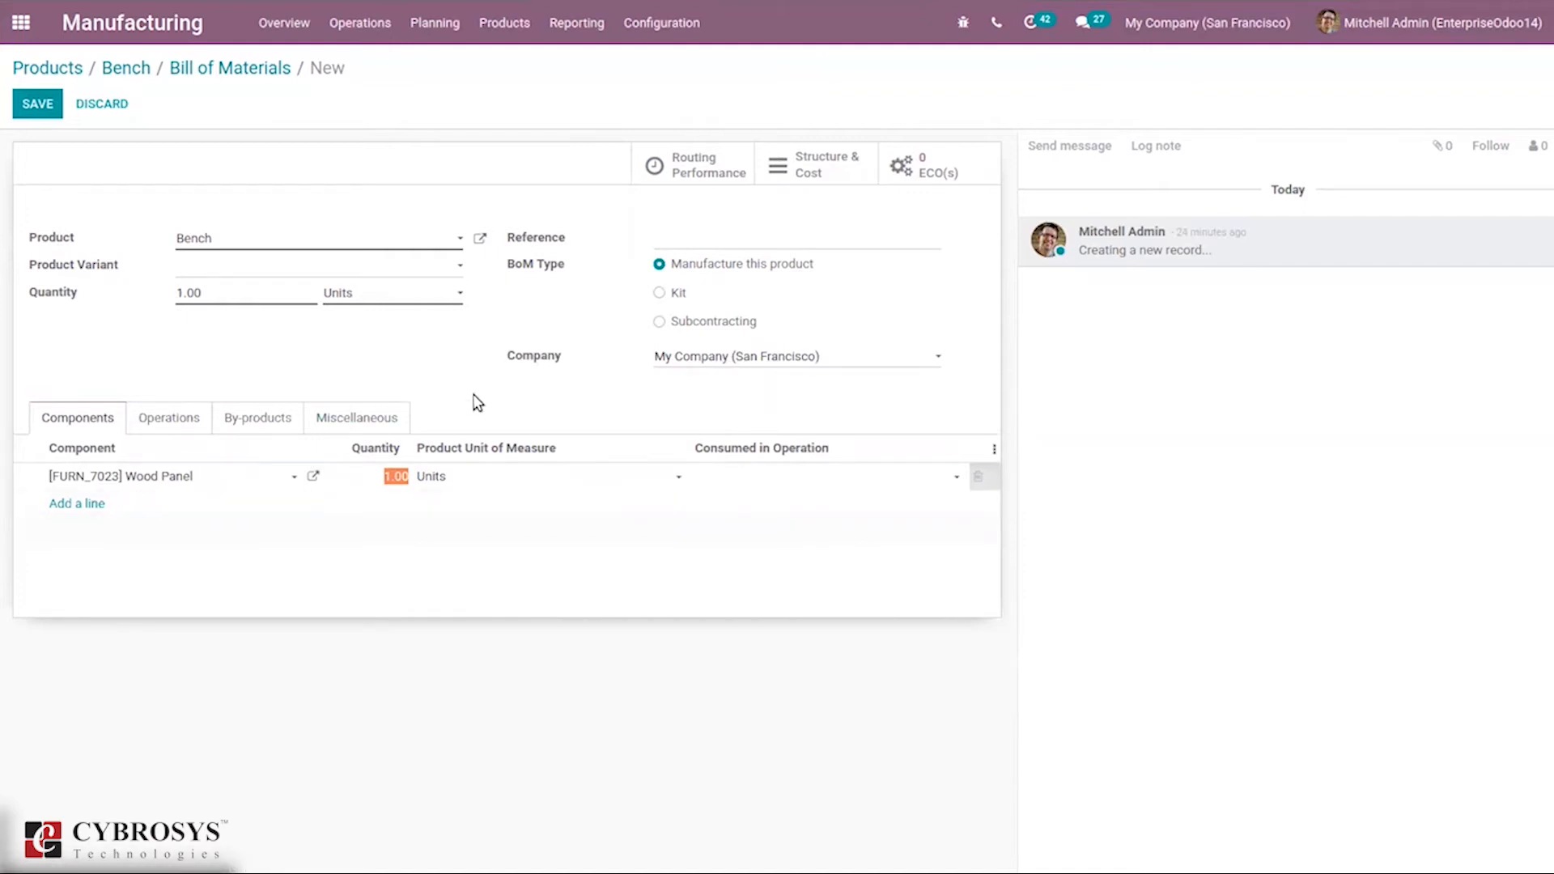
Add [CONS_25630] Screw as a second component with a quantity of 3.
left_click(66, 505)
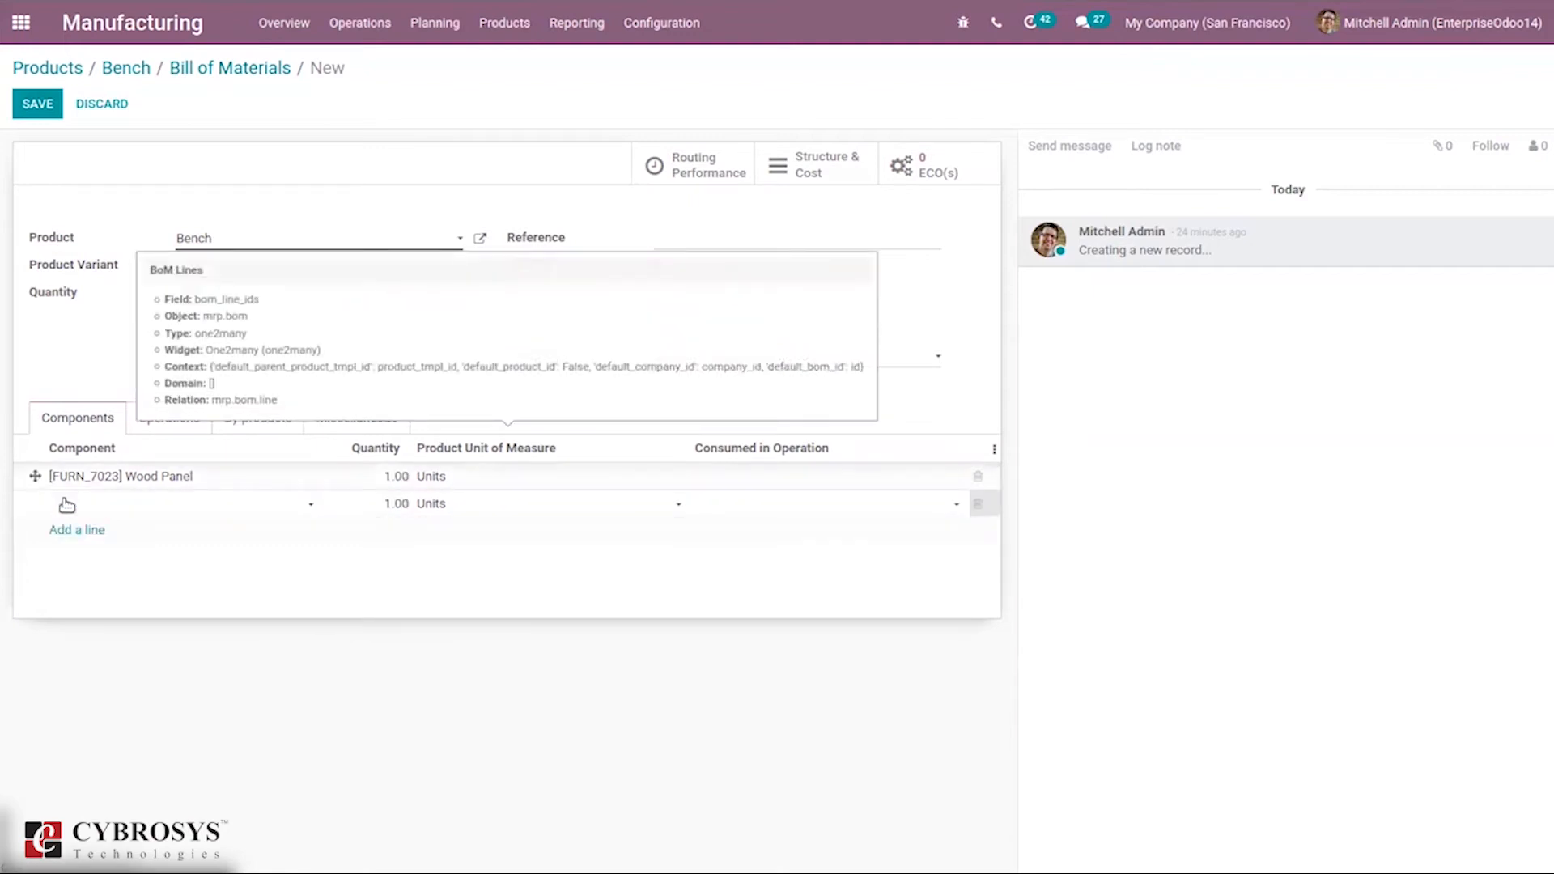
type("s")
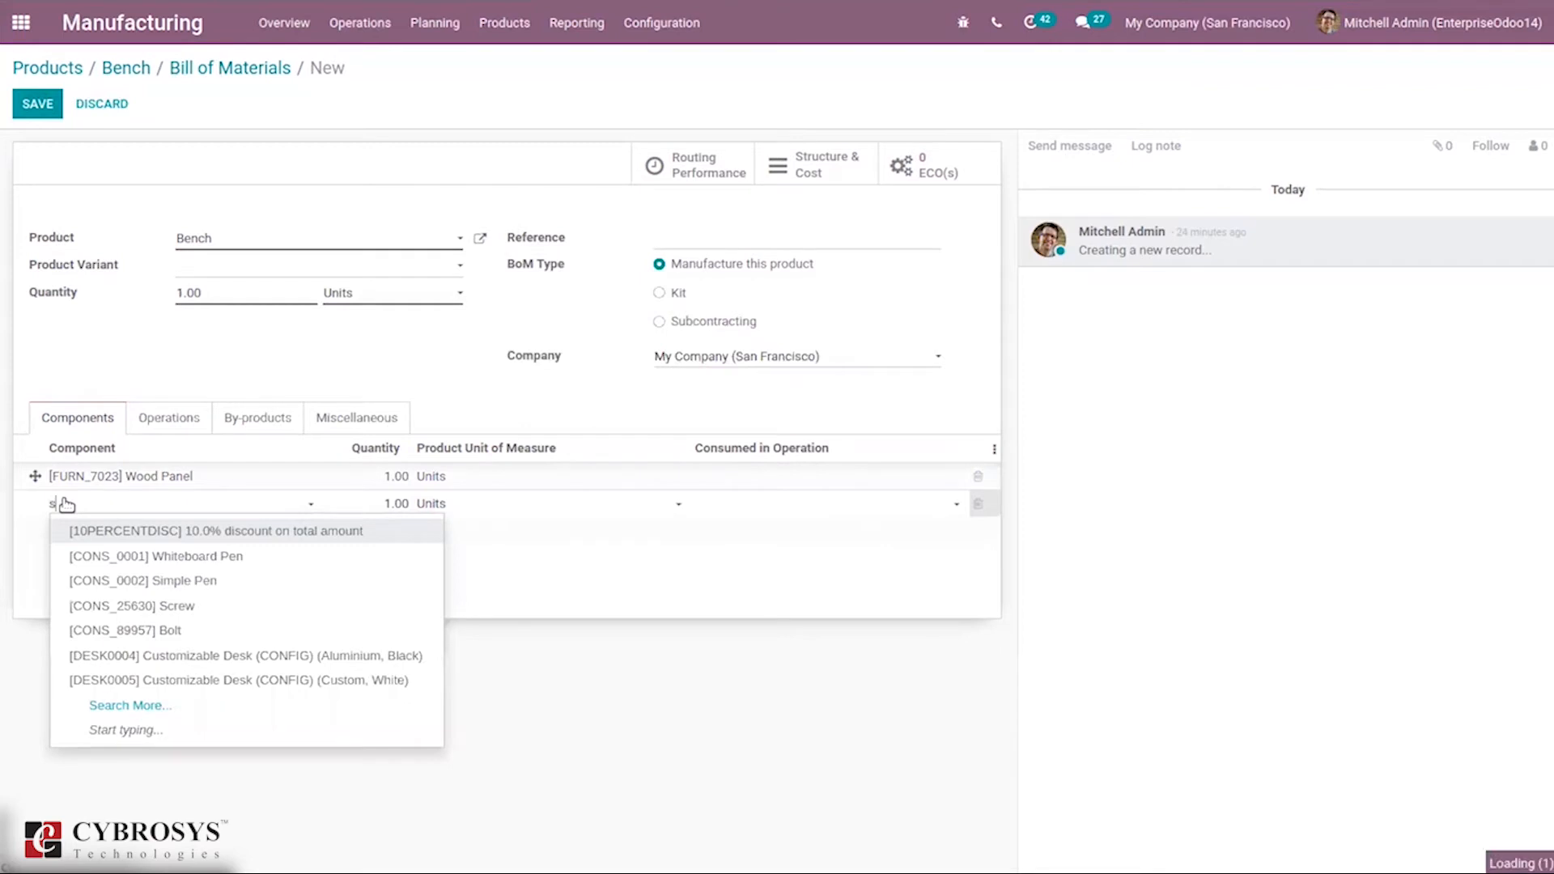
type("c")
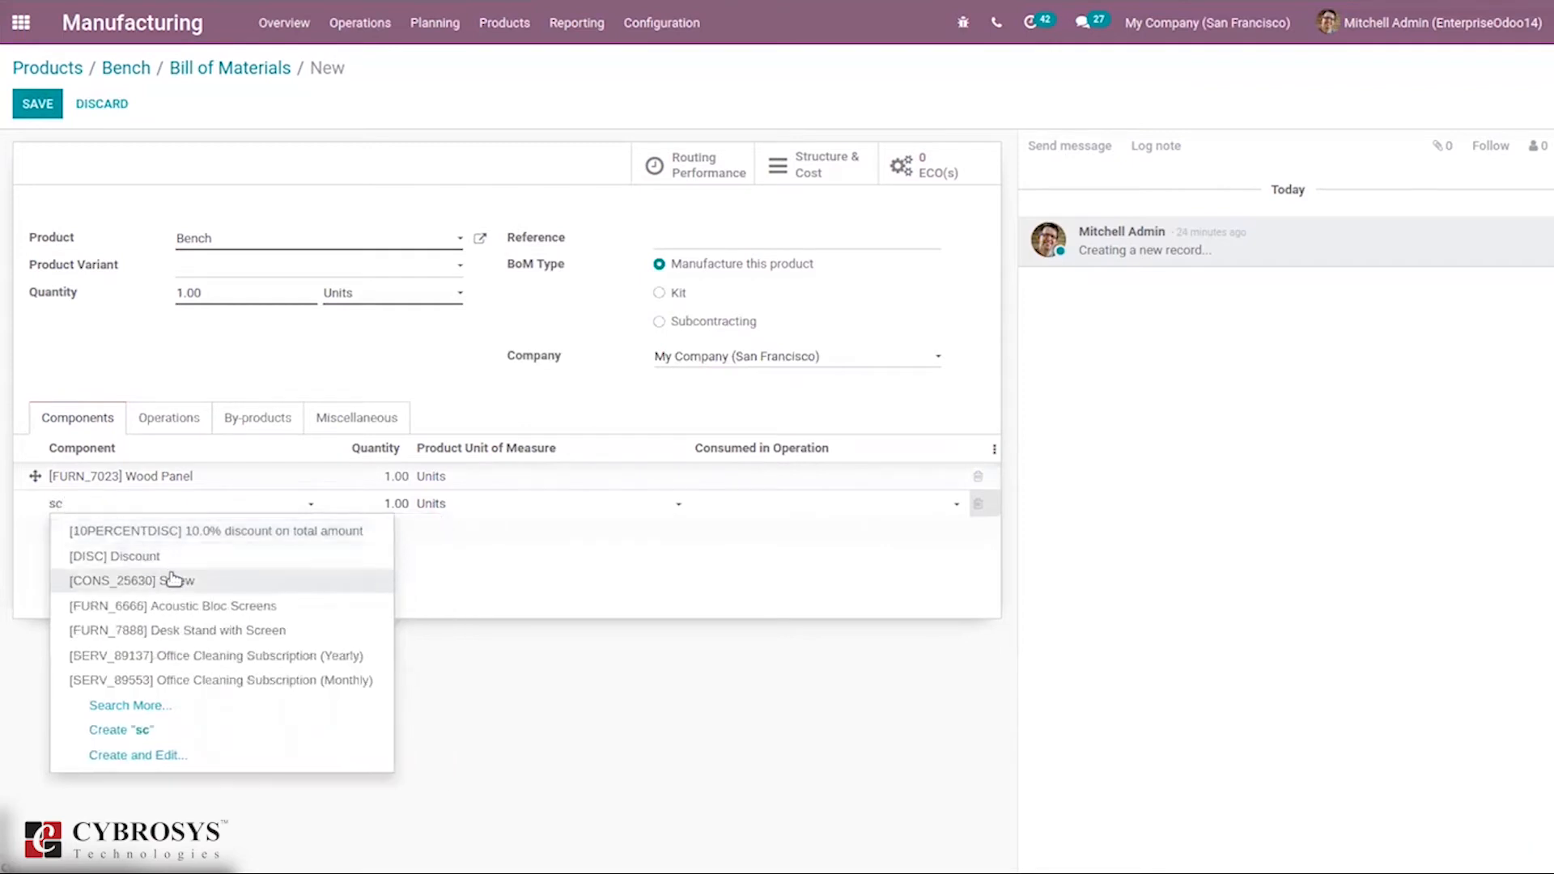
left_click(173, 579)
left_click(402, 503)
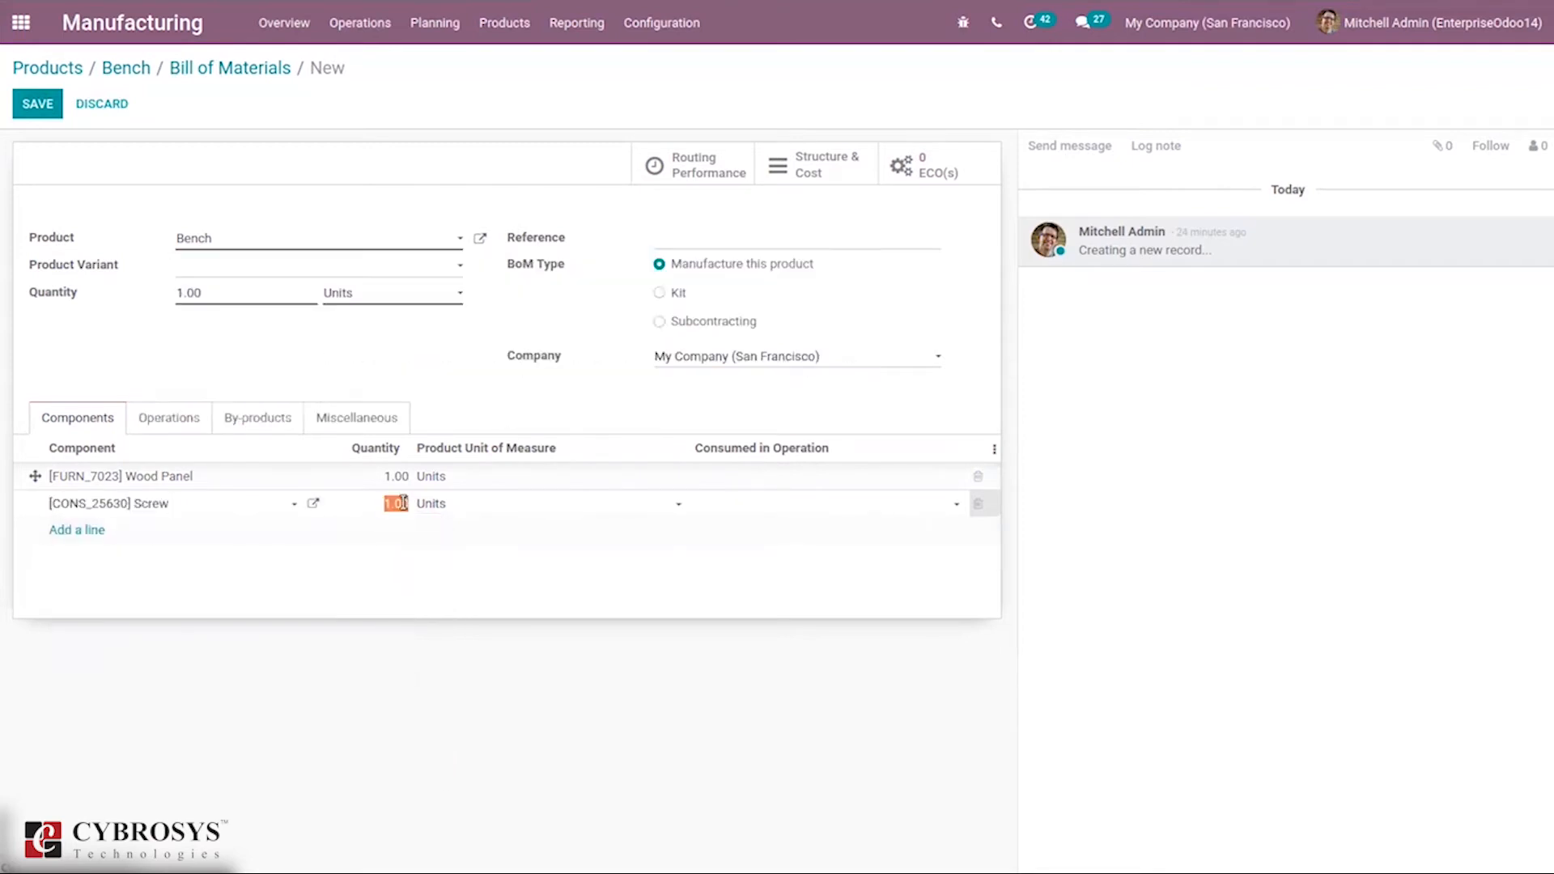
type("3")
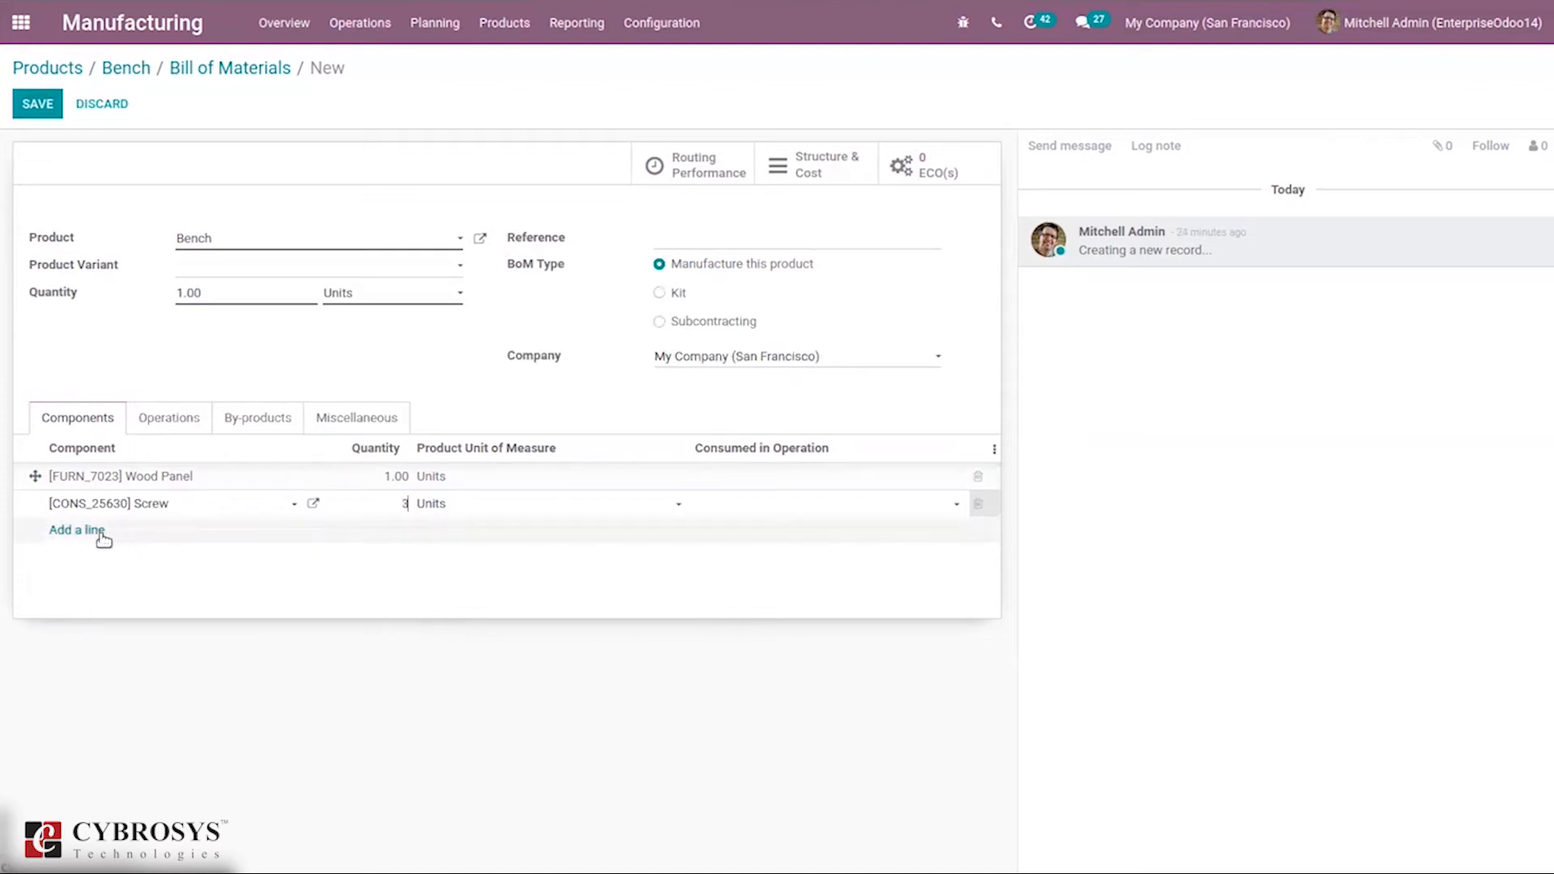
Add [CONS_89957] Bolt as a third component with a quantity of 2.
left_click(95, 531)
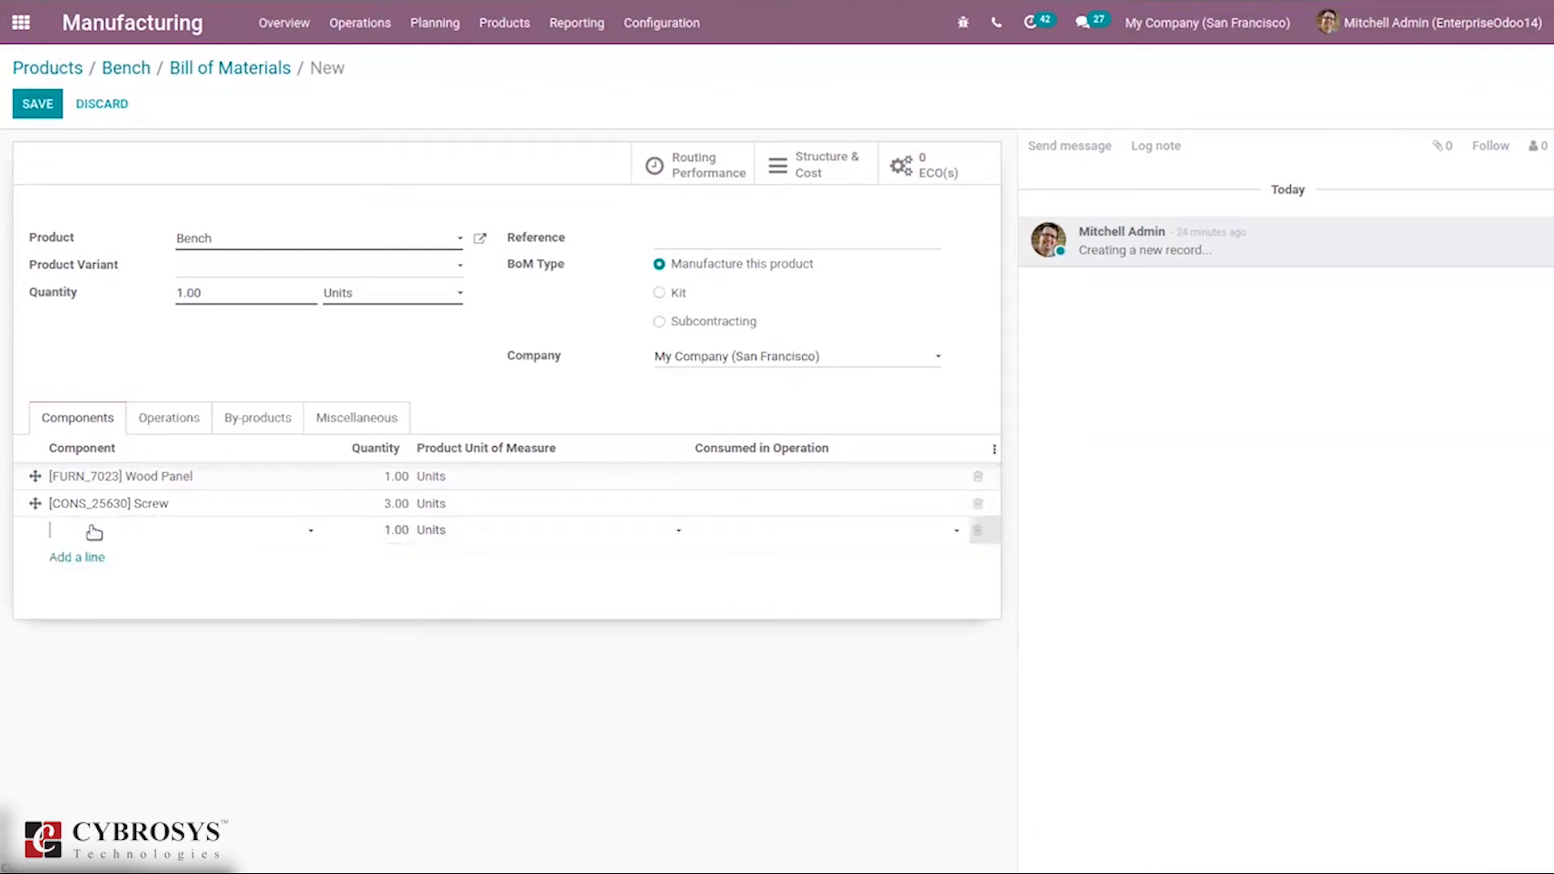
type("b")
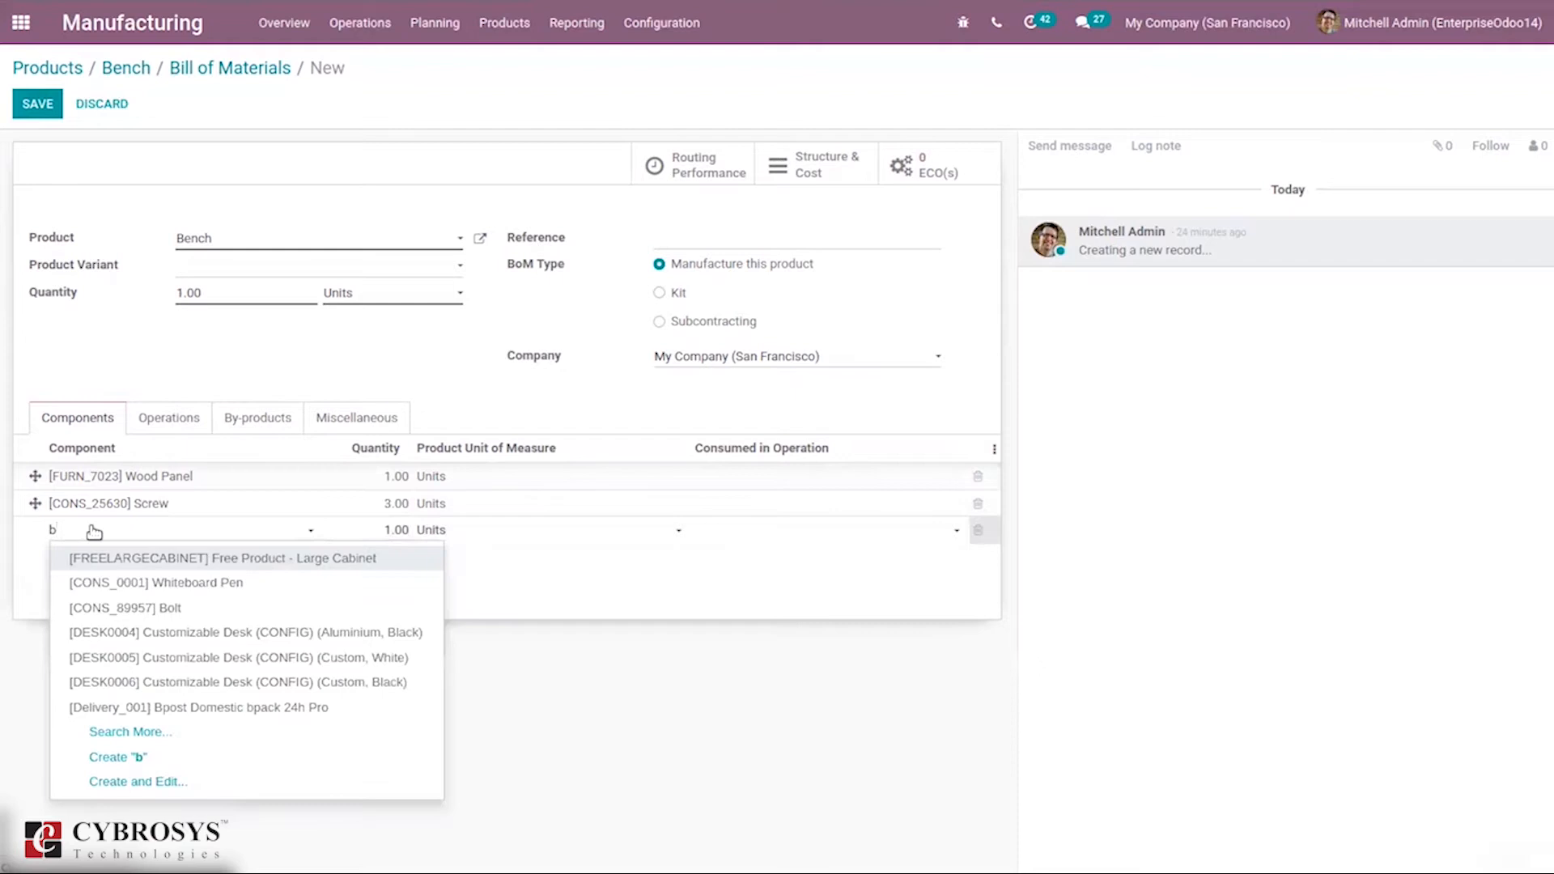
type("o")
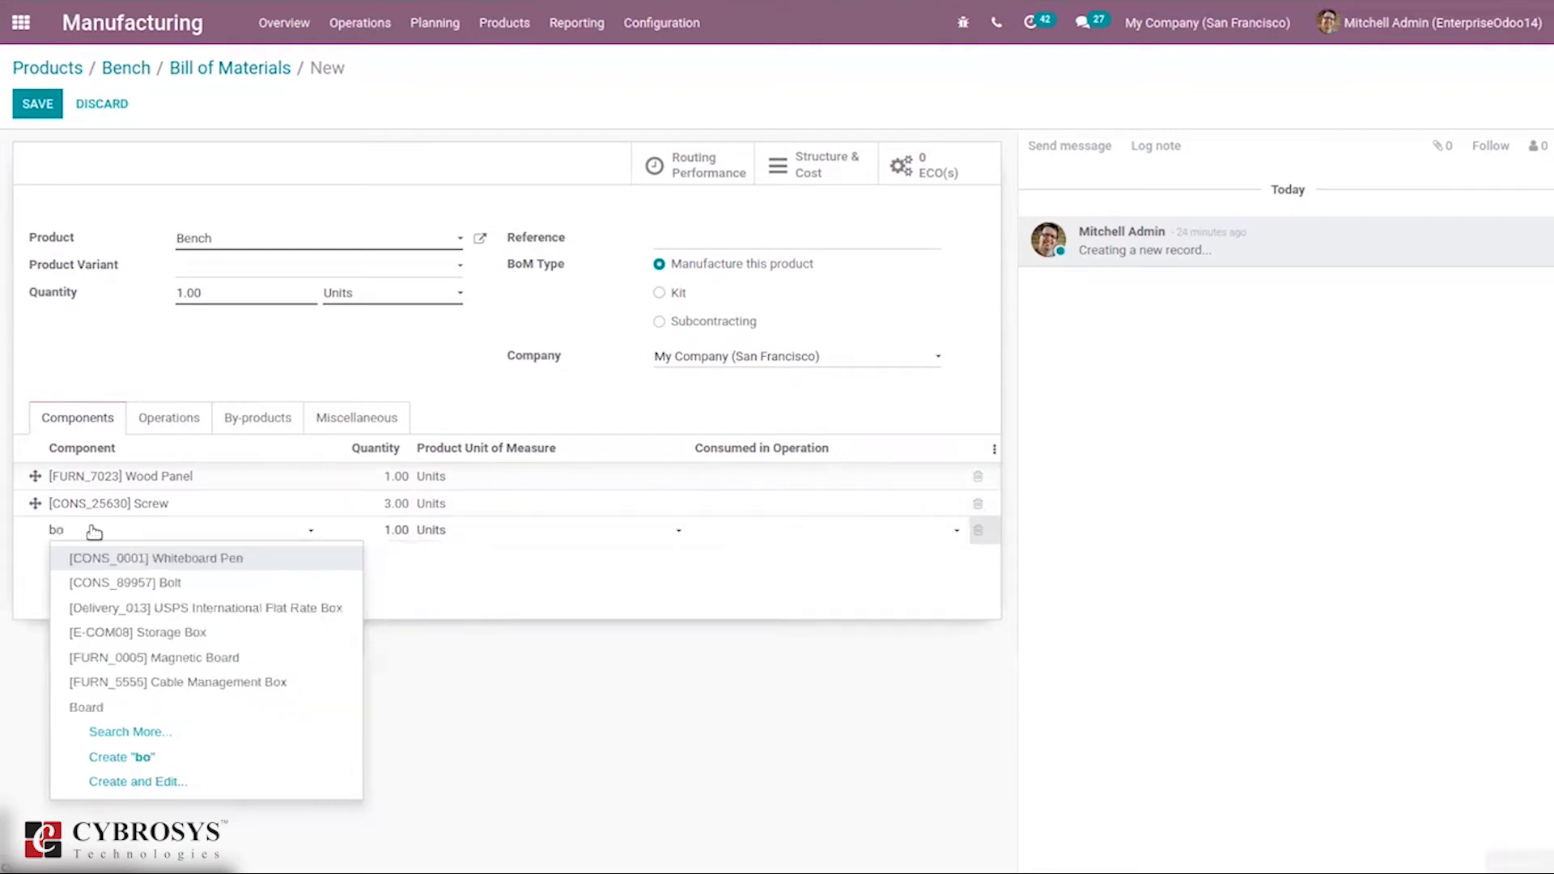
left_click(169, 583)
left_click(399, 528)
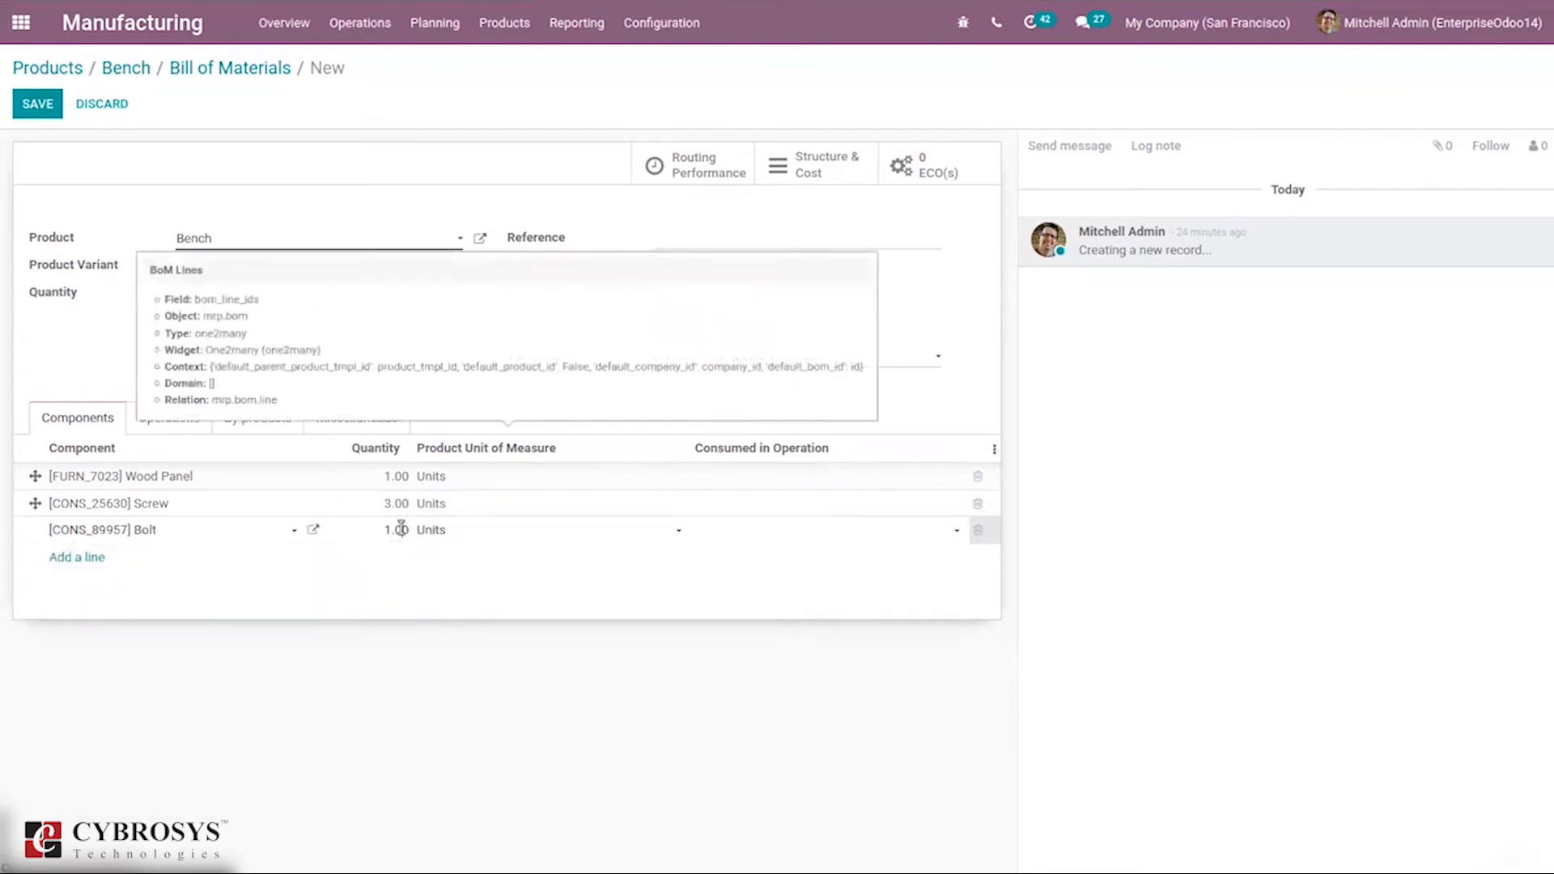
type("2")
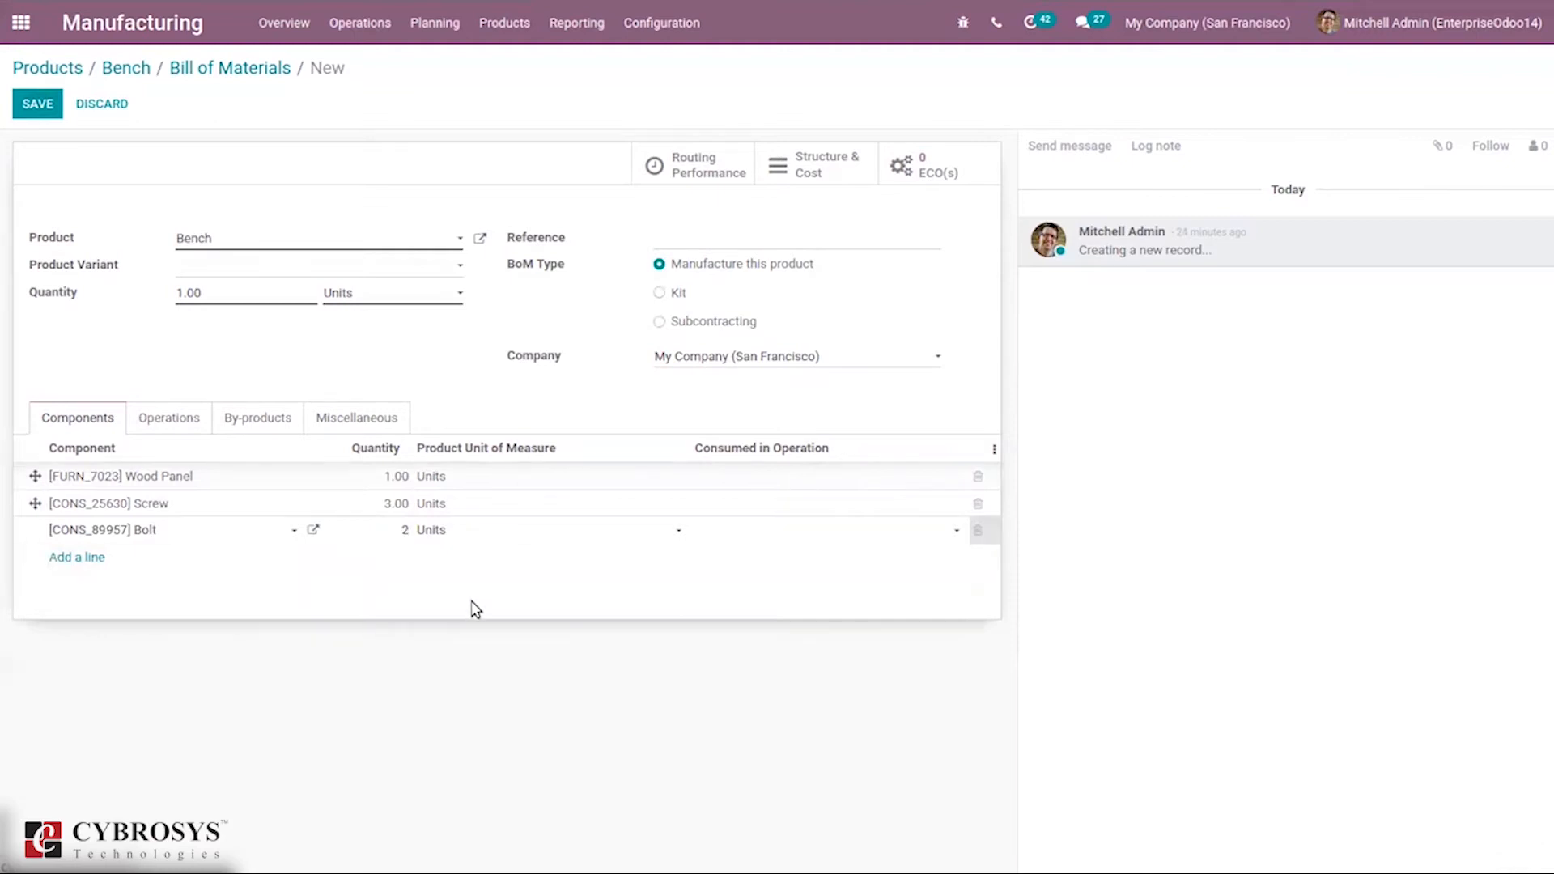
left_click(966, 678)
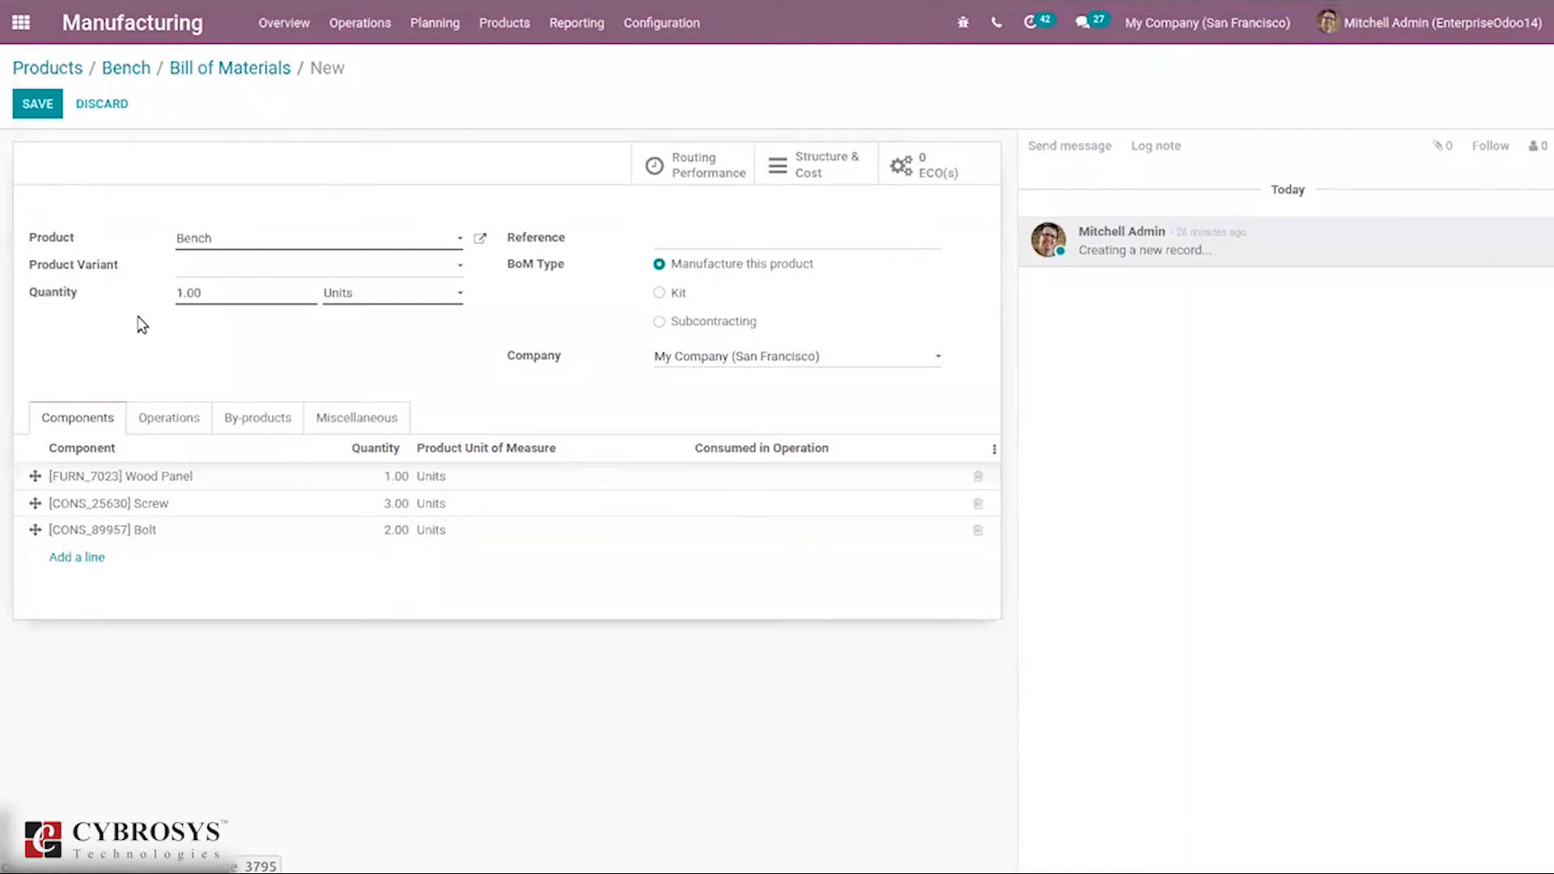
Save the Bench bill of materials and open the Manufacturing settings to check the Work Orders option.
left_click(164, 419)
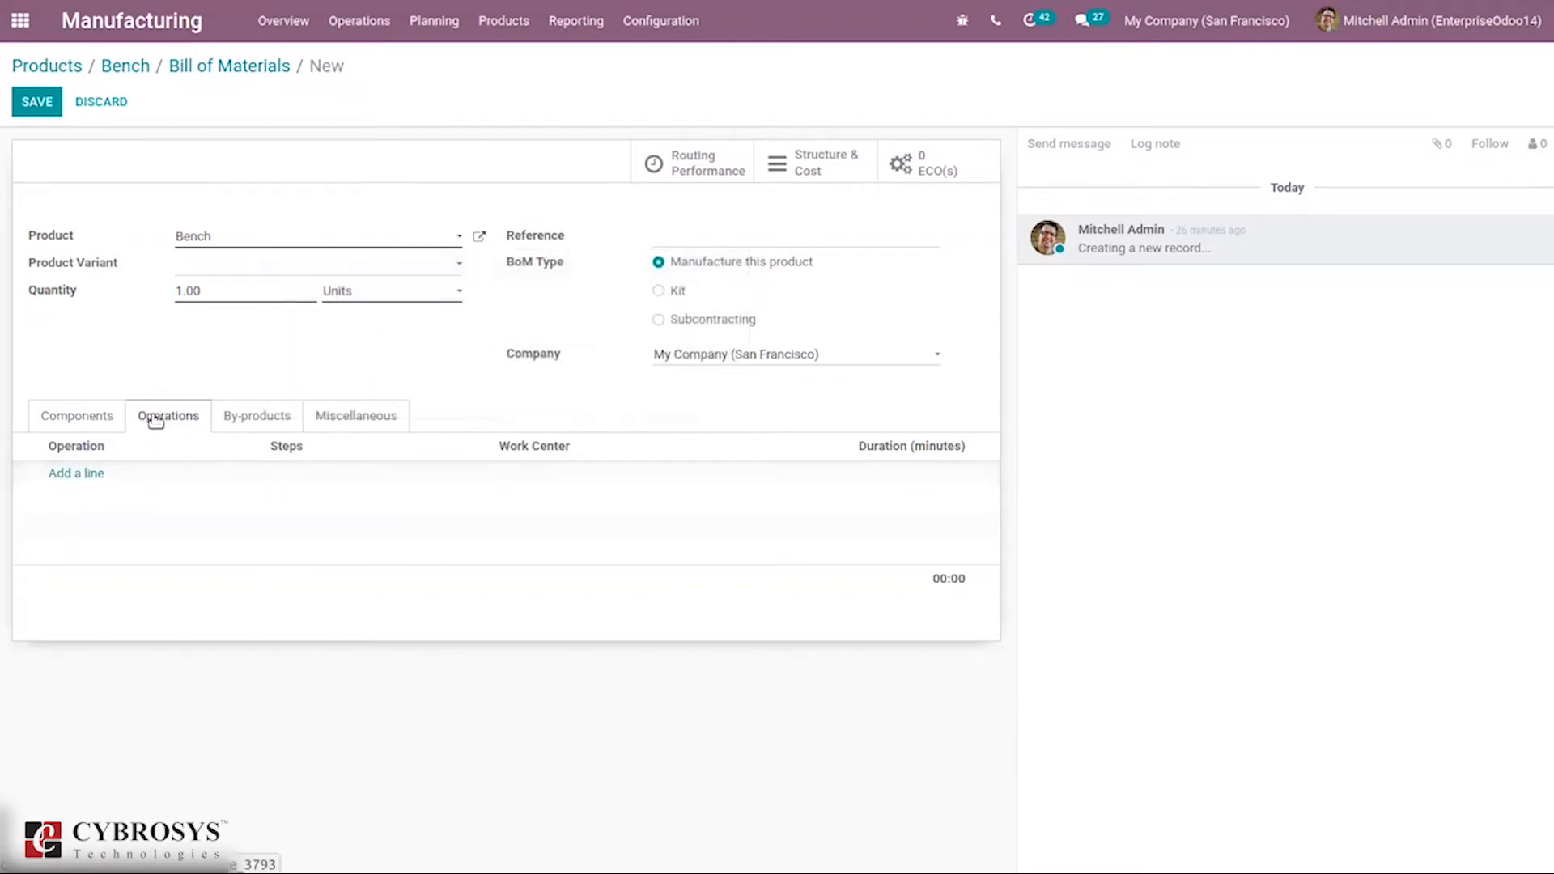
left_click(26, 99)
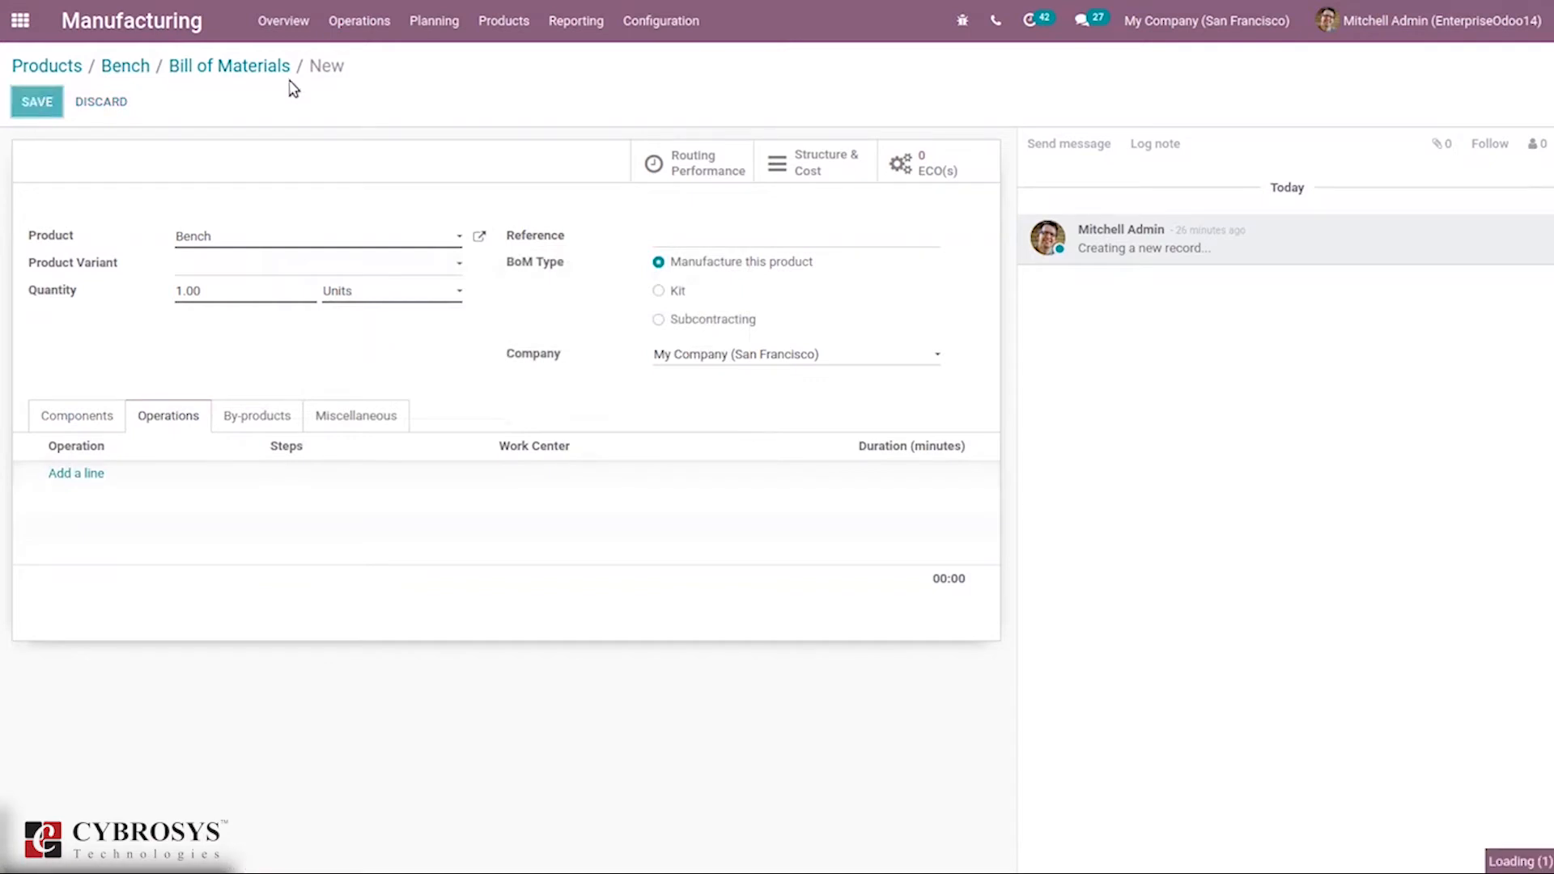
left_click(645, 34)
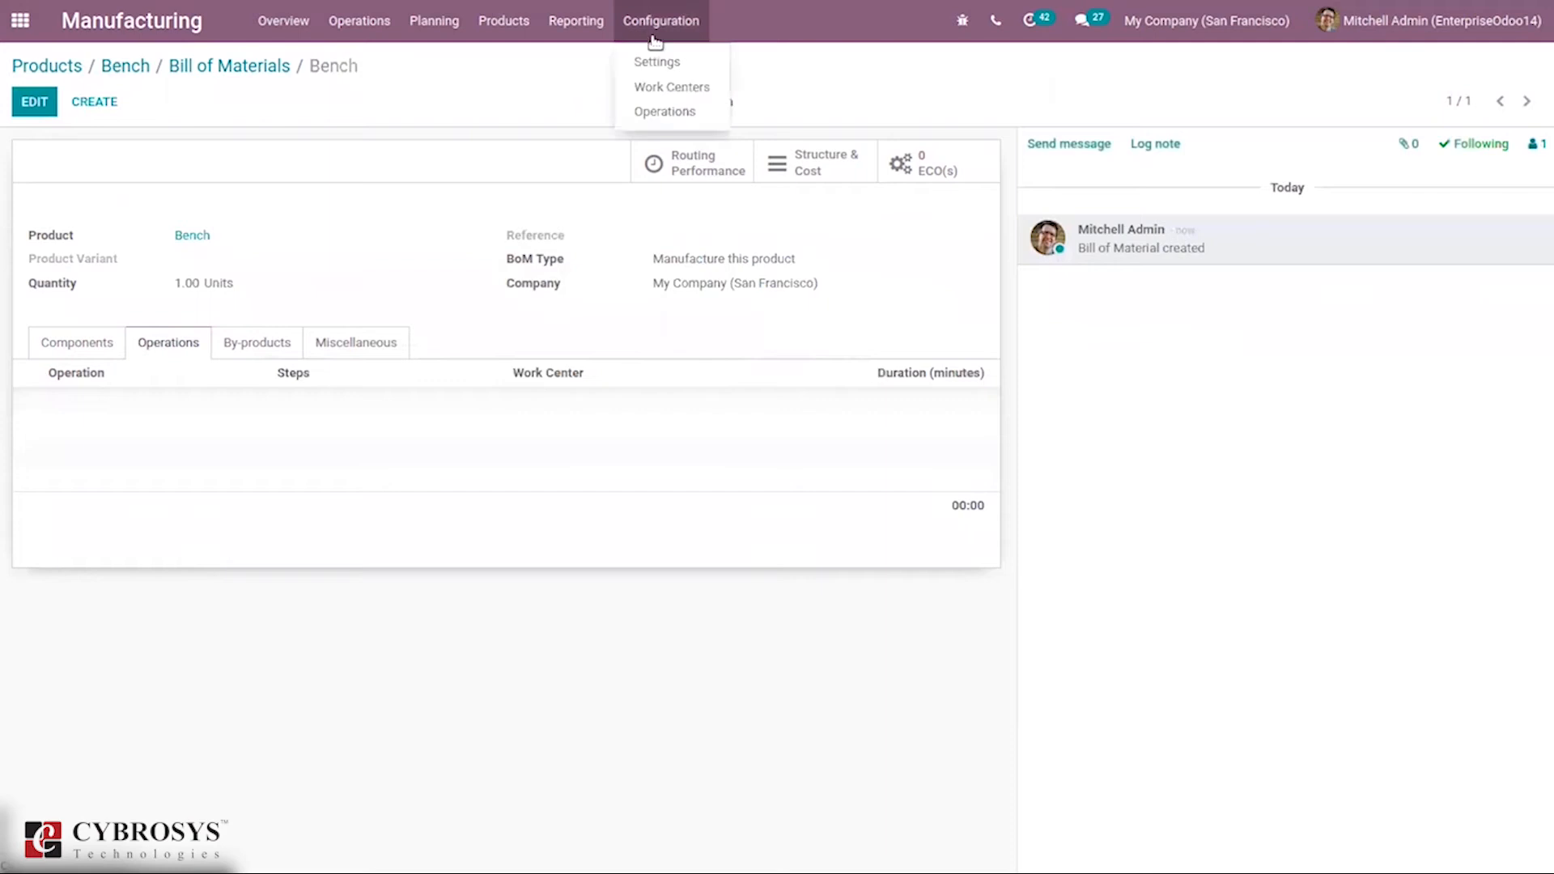
left_click(657, 60)
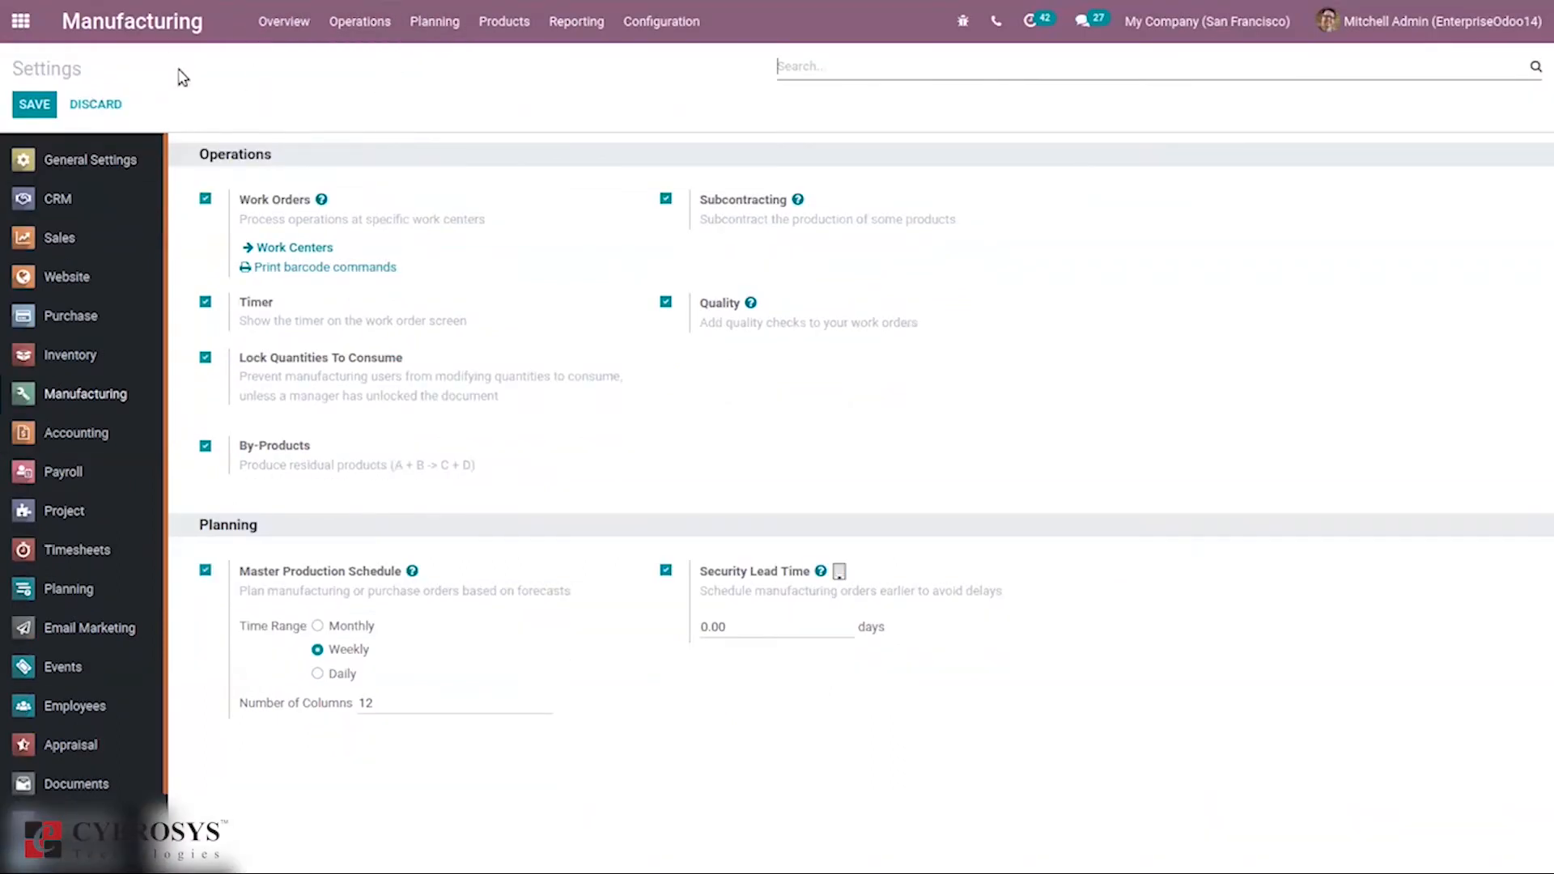
Reopen the Bench bill of materials from the list of all bills of materials for editing.
left_click(513, 29)
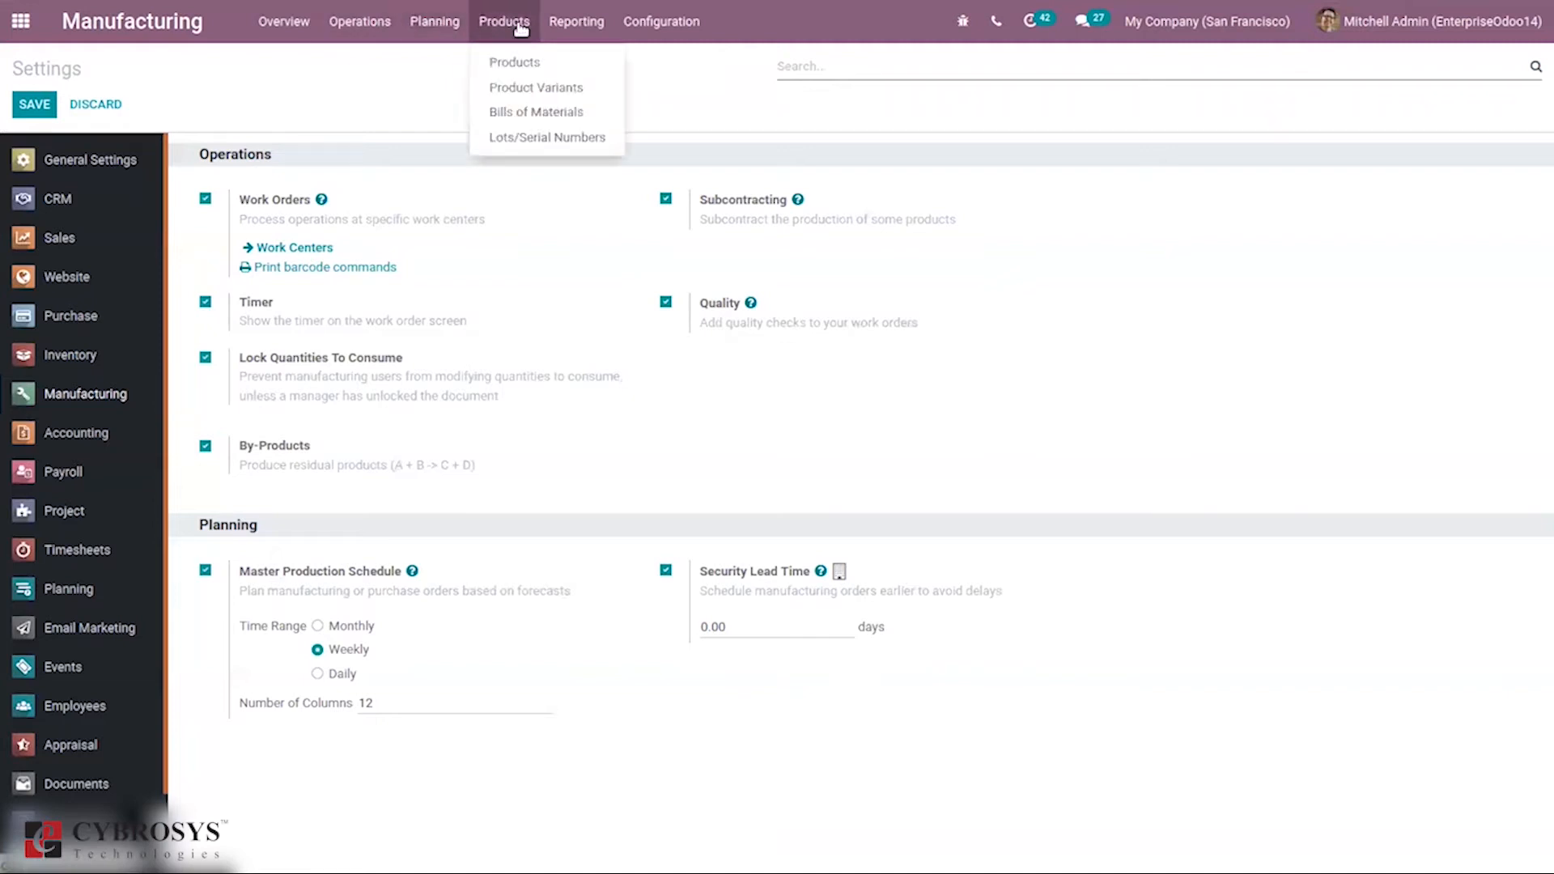
left_click(559, 113)
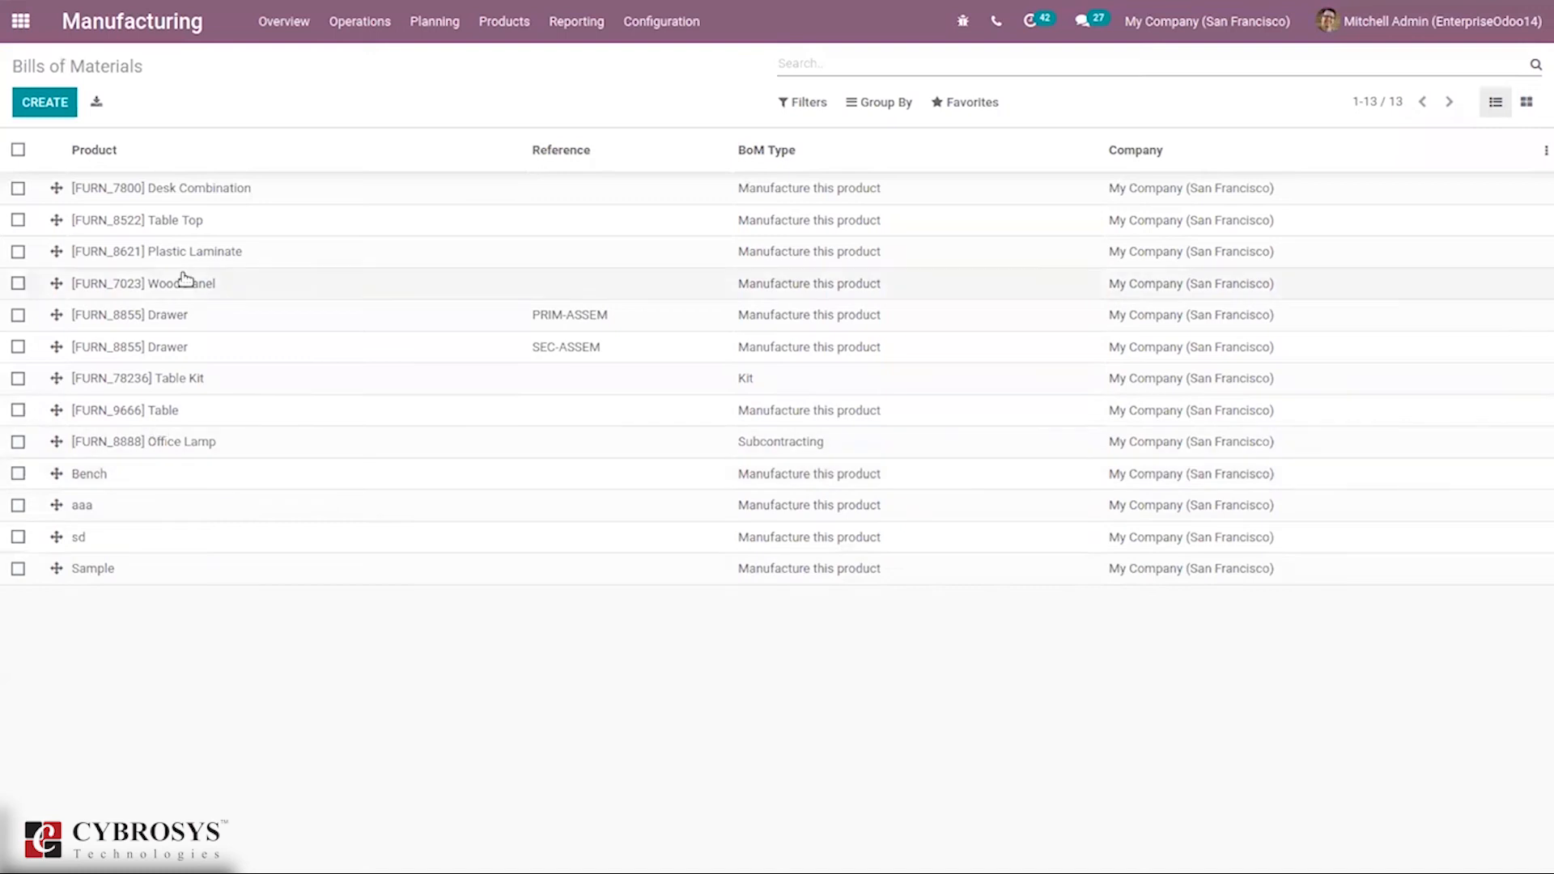
left_click(125, 476)
left_click(25, 112)
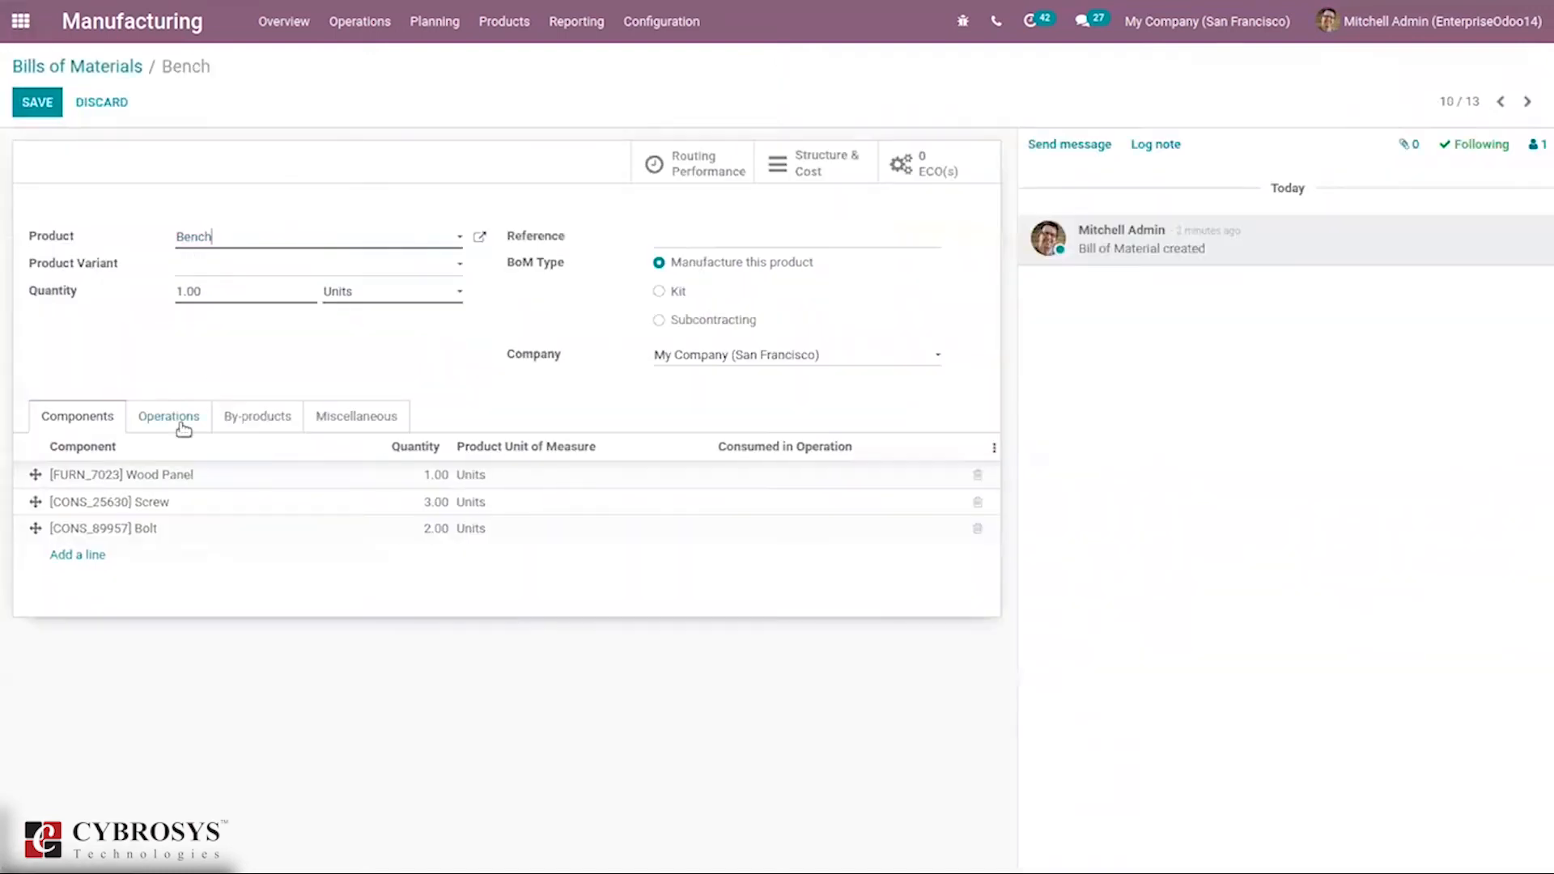
Start a new operation named Cutting for the Bench and assign it to work center Assembly Line 1.
left_click(162, 415)
left_click(61, 476)
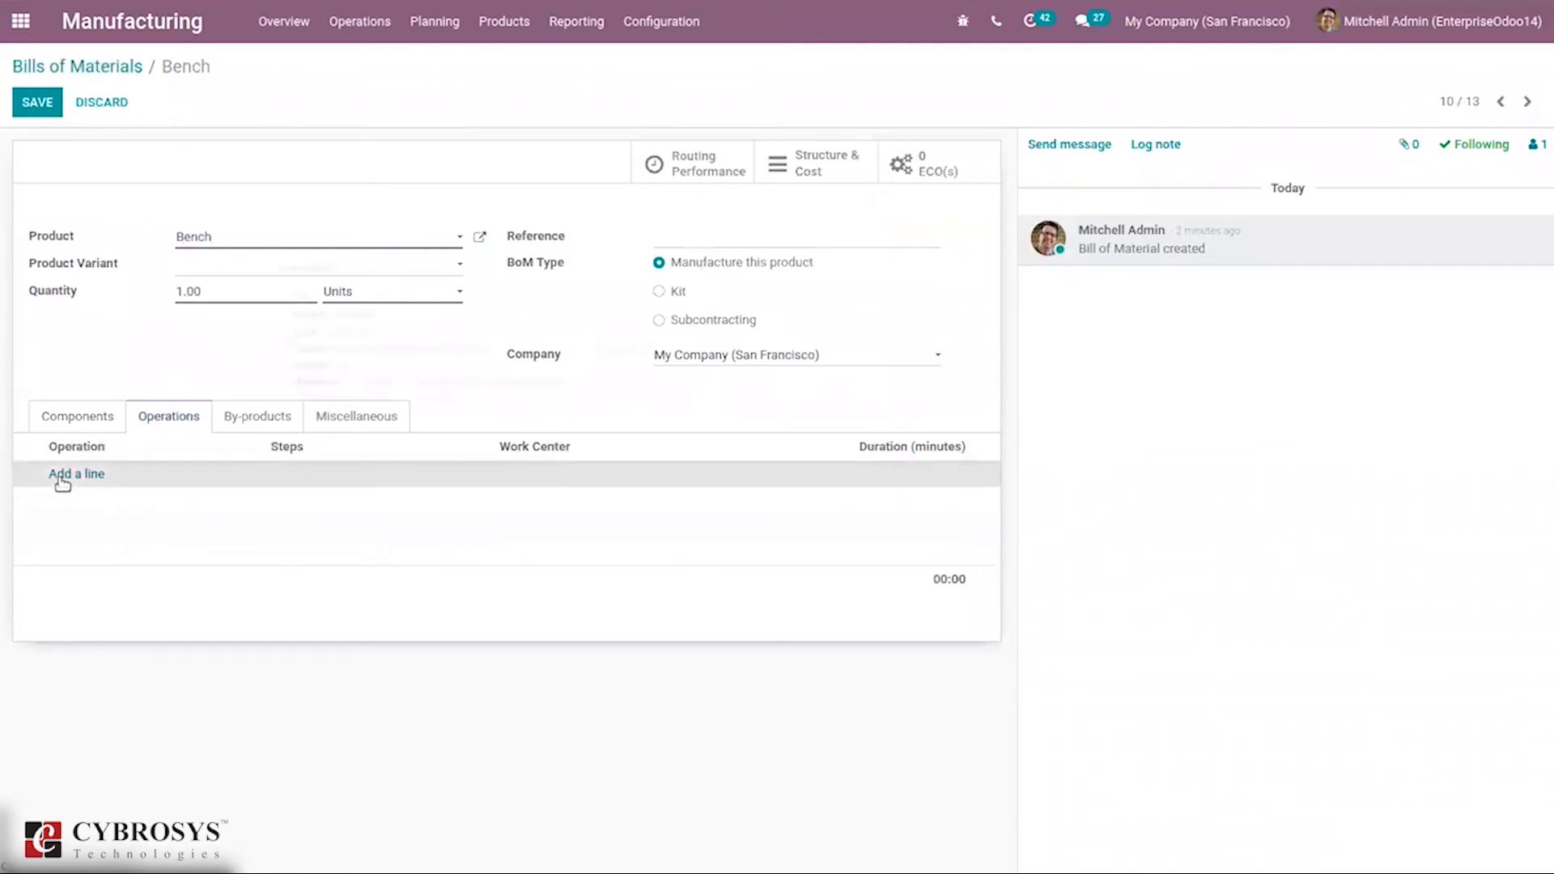
type("Cutting")
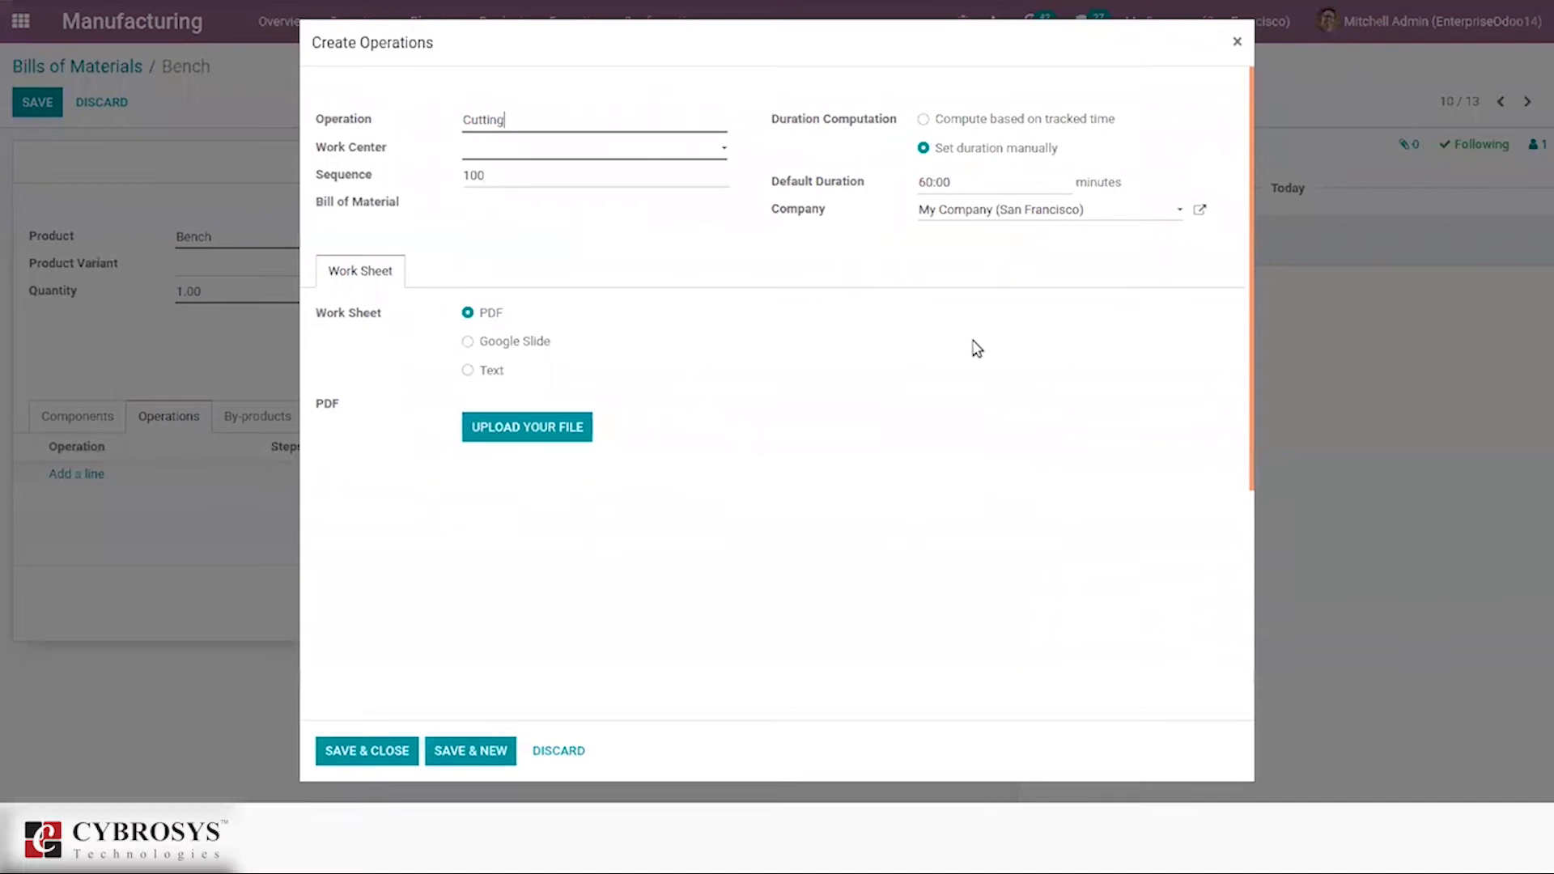
left_click(647, 147)
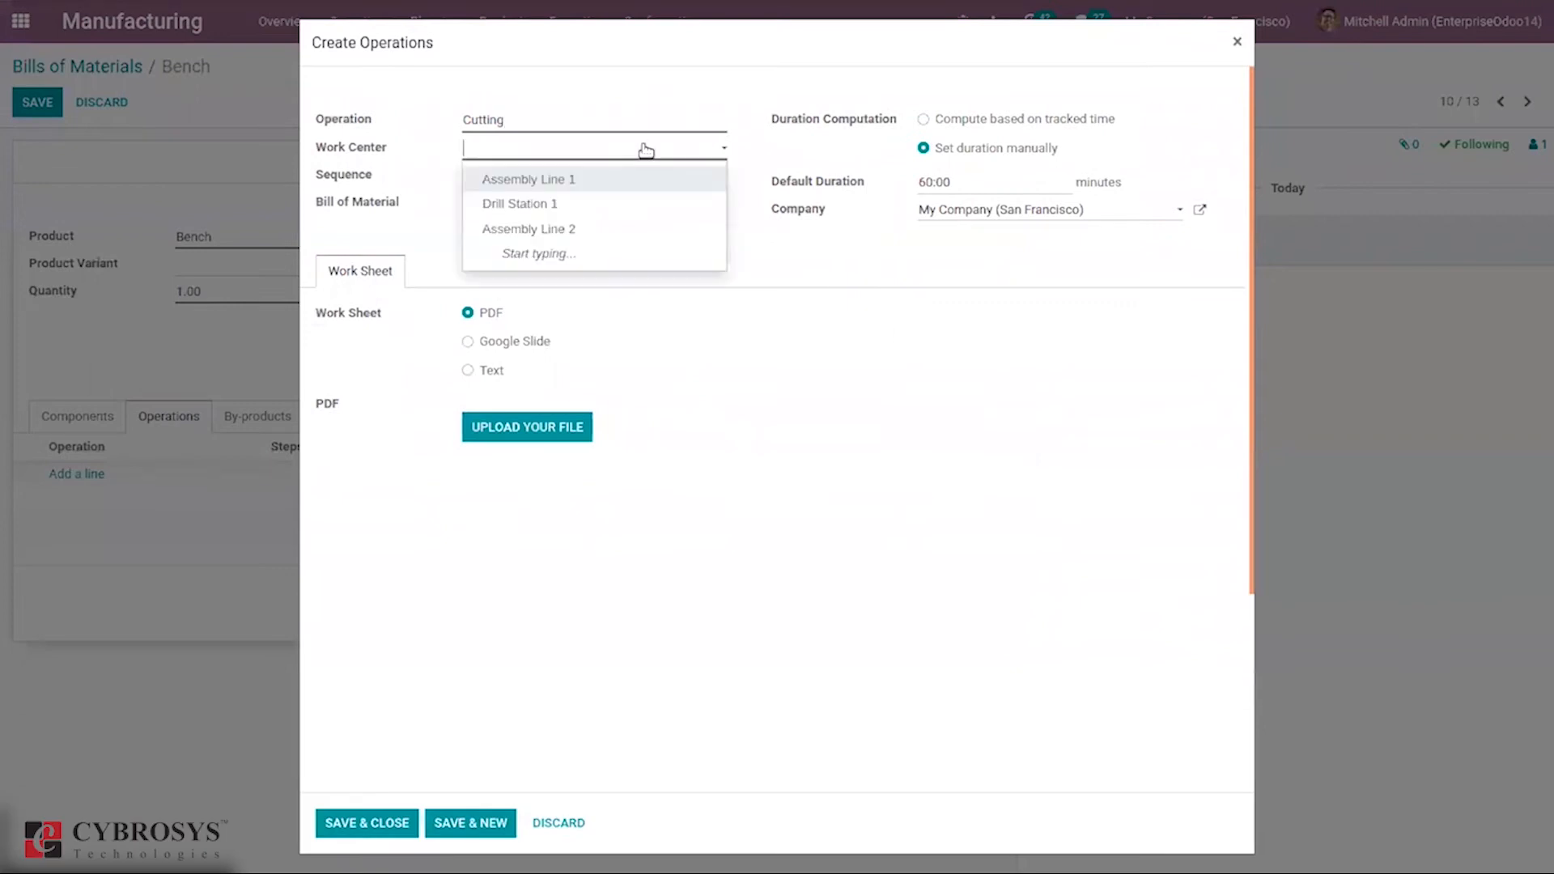
left_click(537, 180)
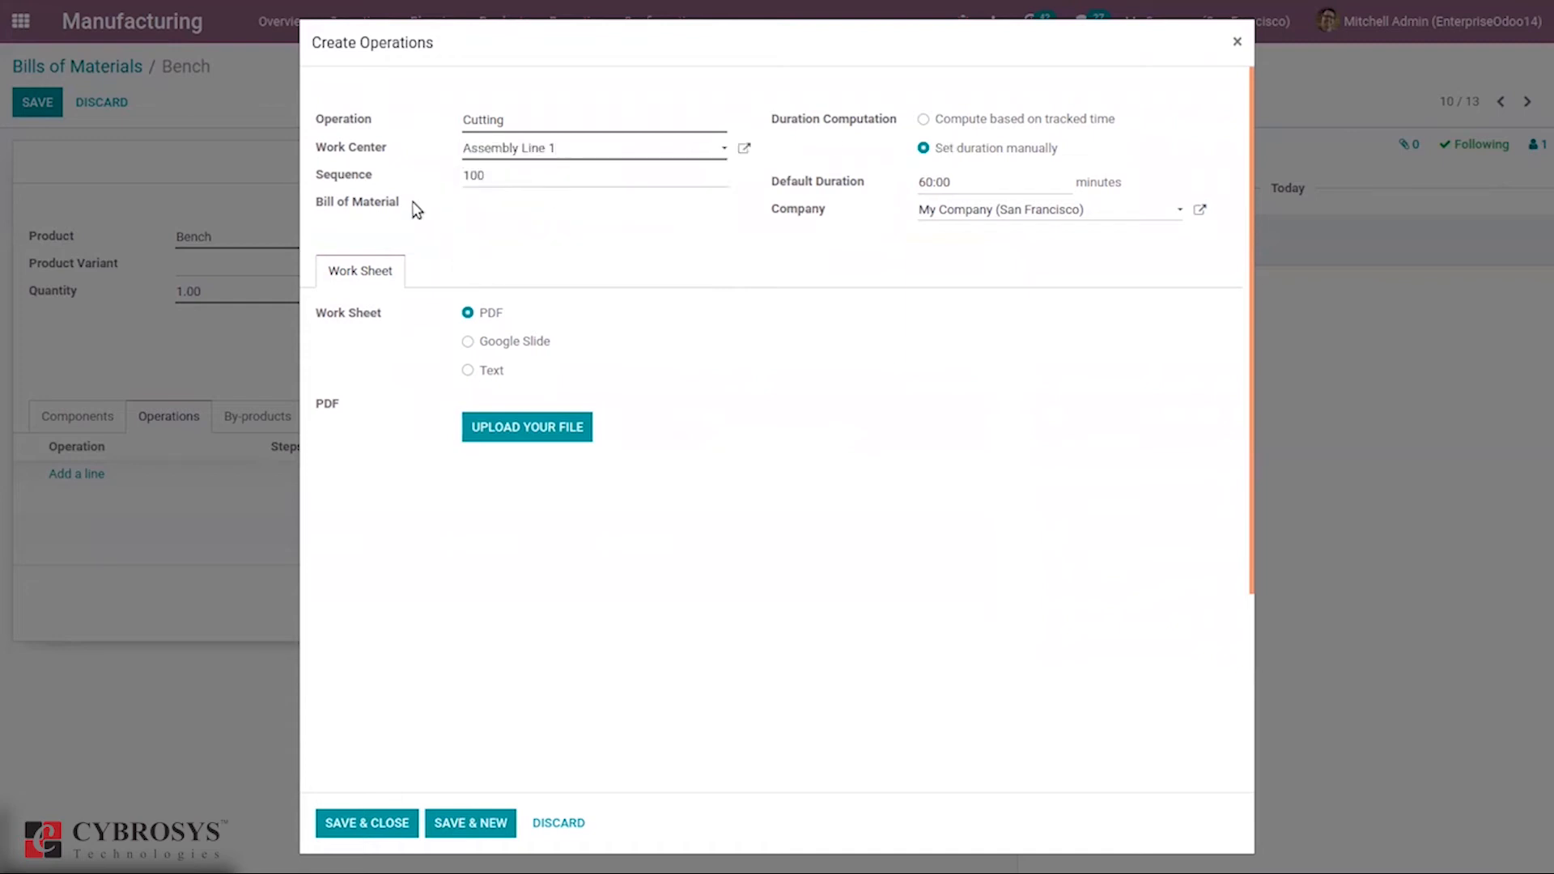
Set the Cutting operation's duration manually to 00:30 minutes and save the operation.
left_click(958, 121)
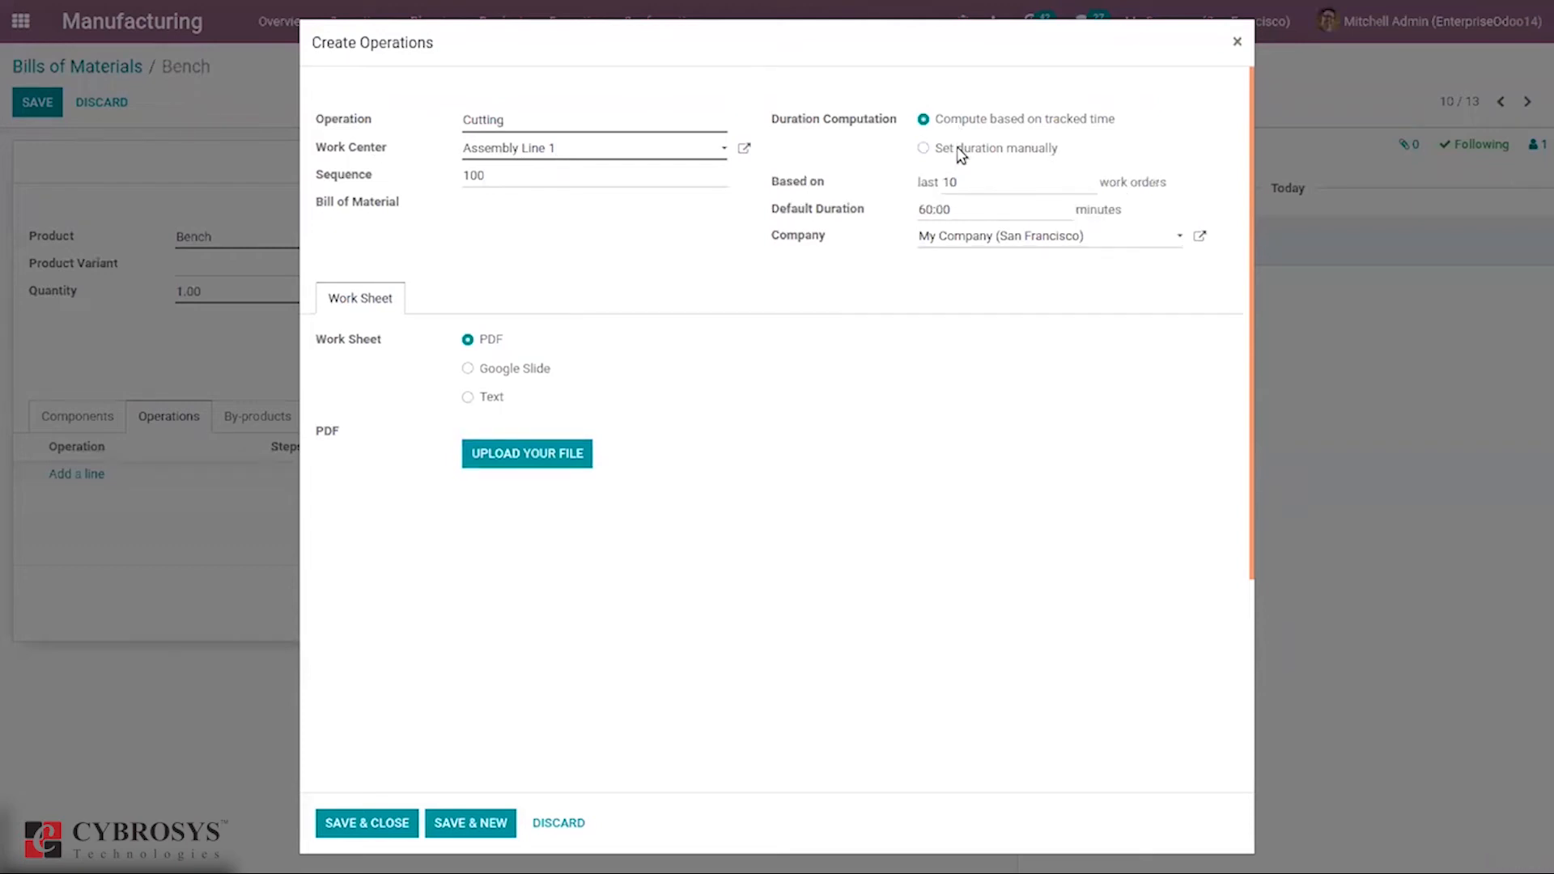
left_click(961, 151)
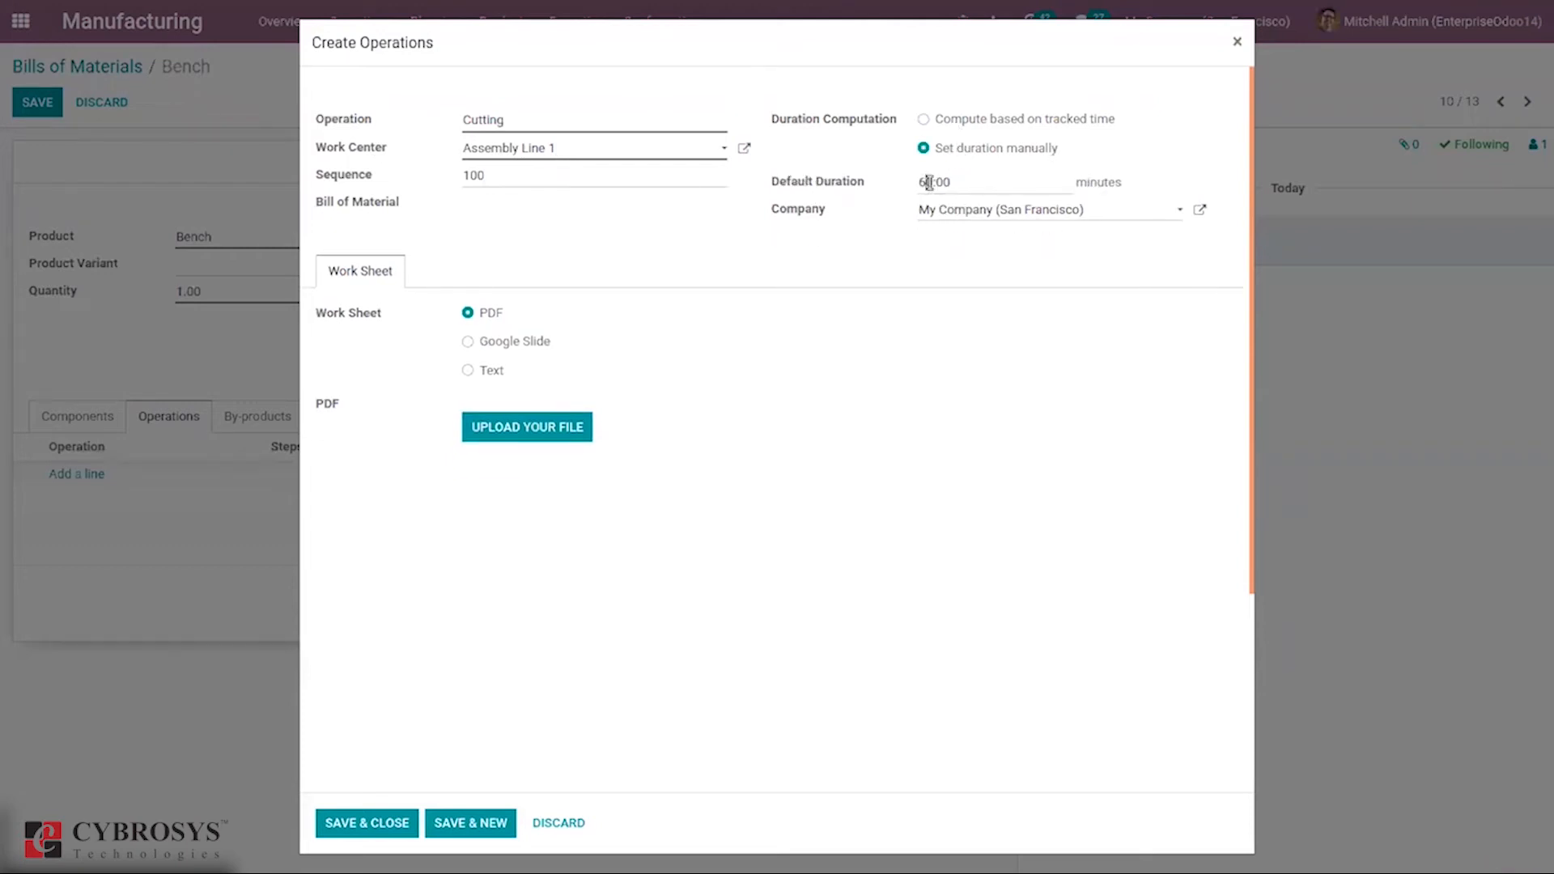
left_click(930, 183)
key("BackSpace")
key("BackSpace")
type("00")
key("BackSpace")
type("3")
left_click(362, 824)
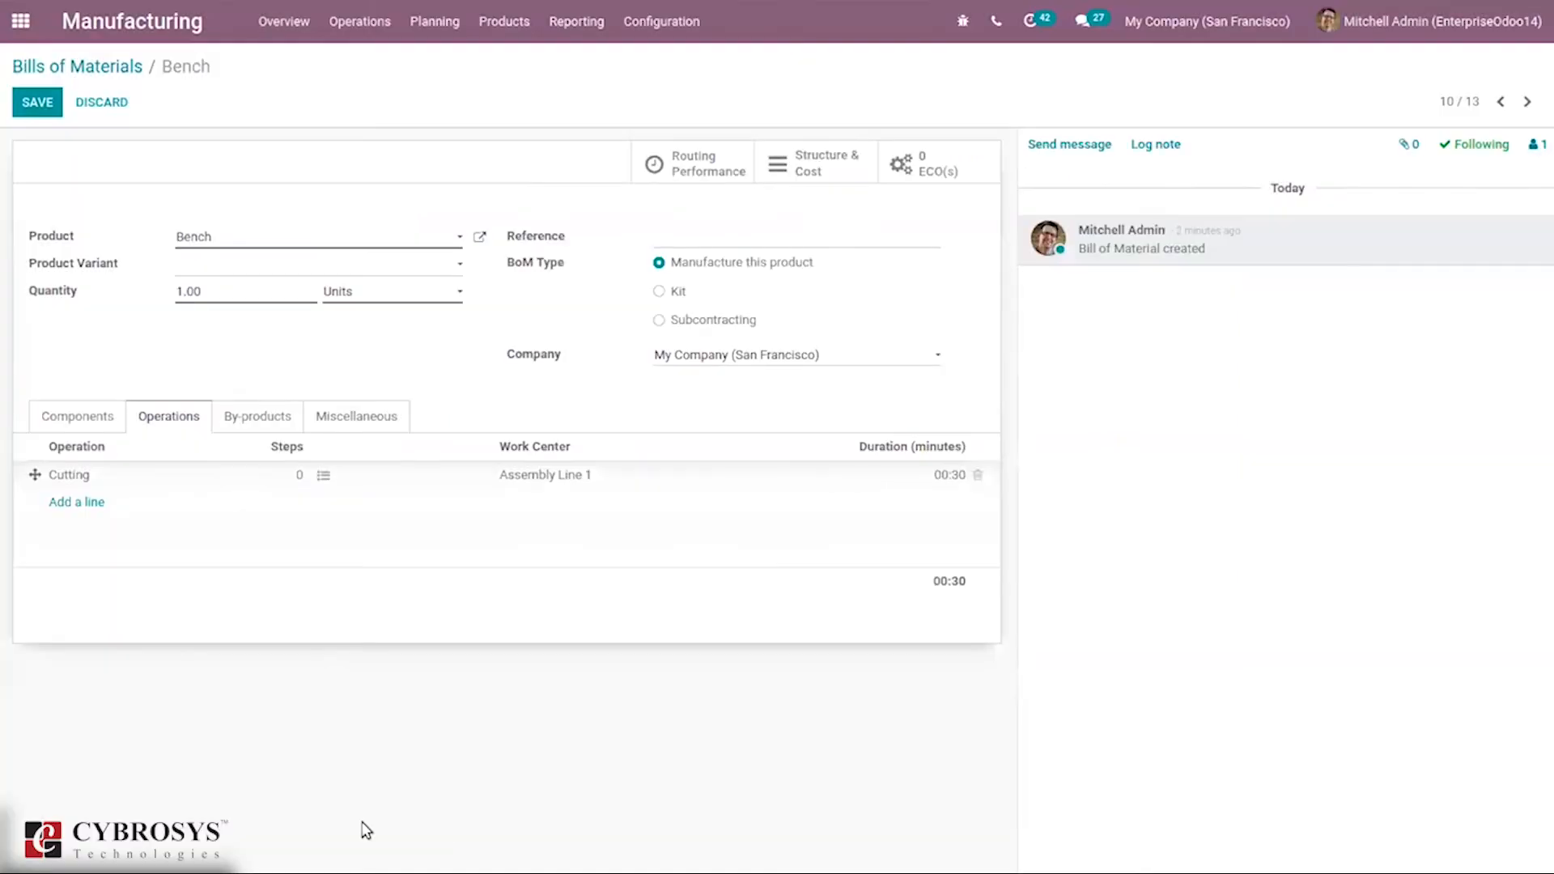
Add an Assembling operation at work center Assembly Line 2 with a default duration of 00:20 minutes.
left_click(58, 504)
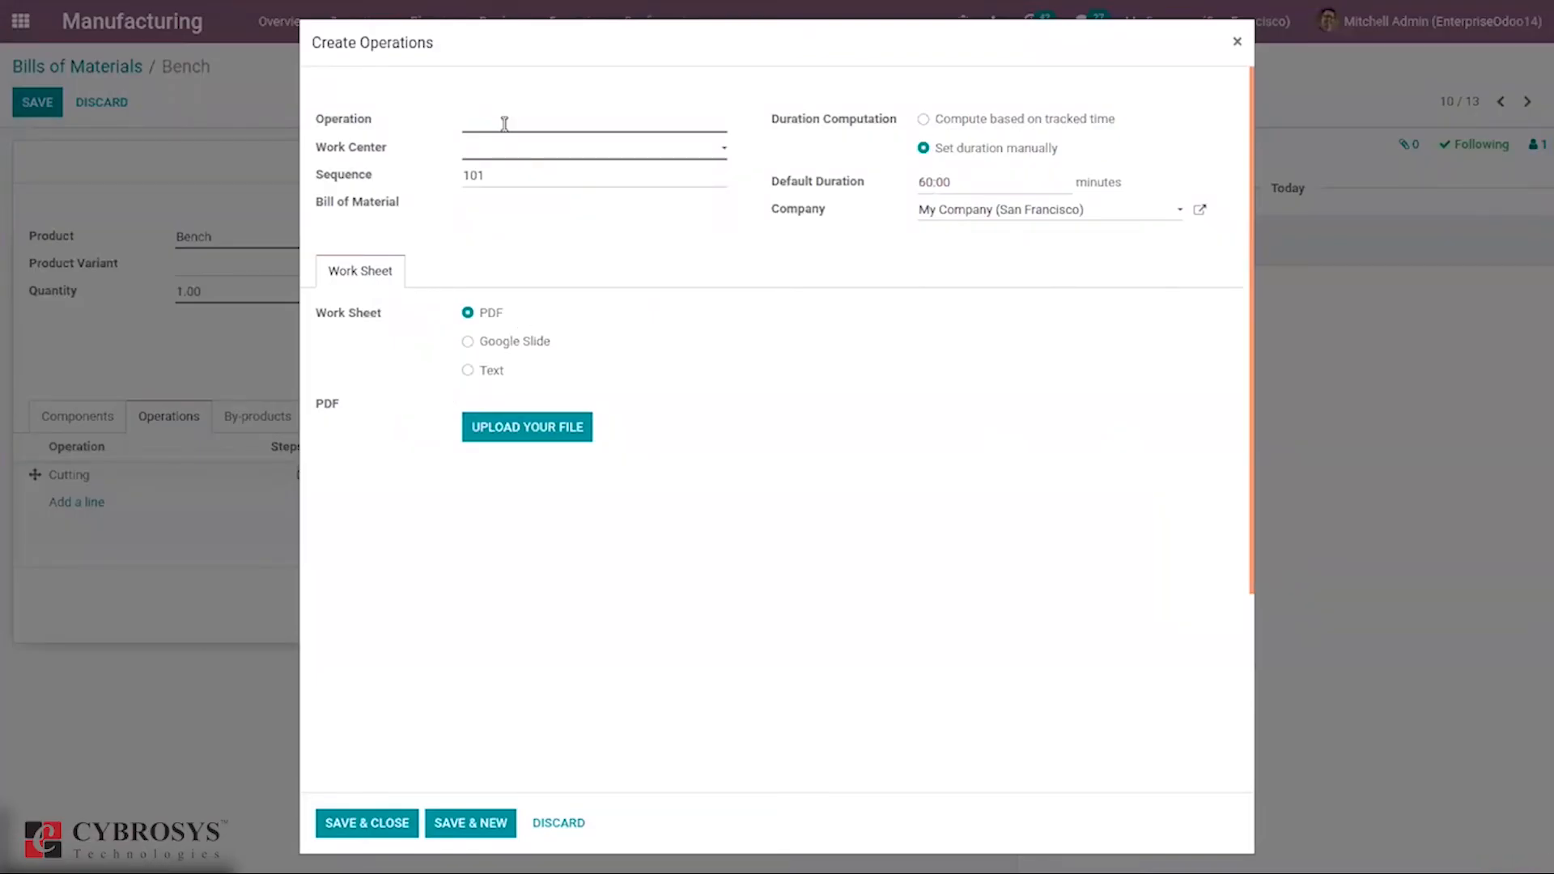
type("Assembling")
left_click(505, 148)
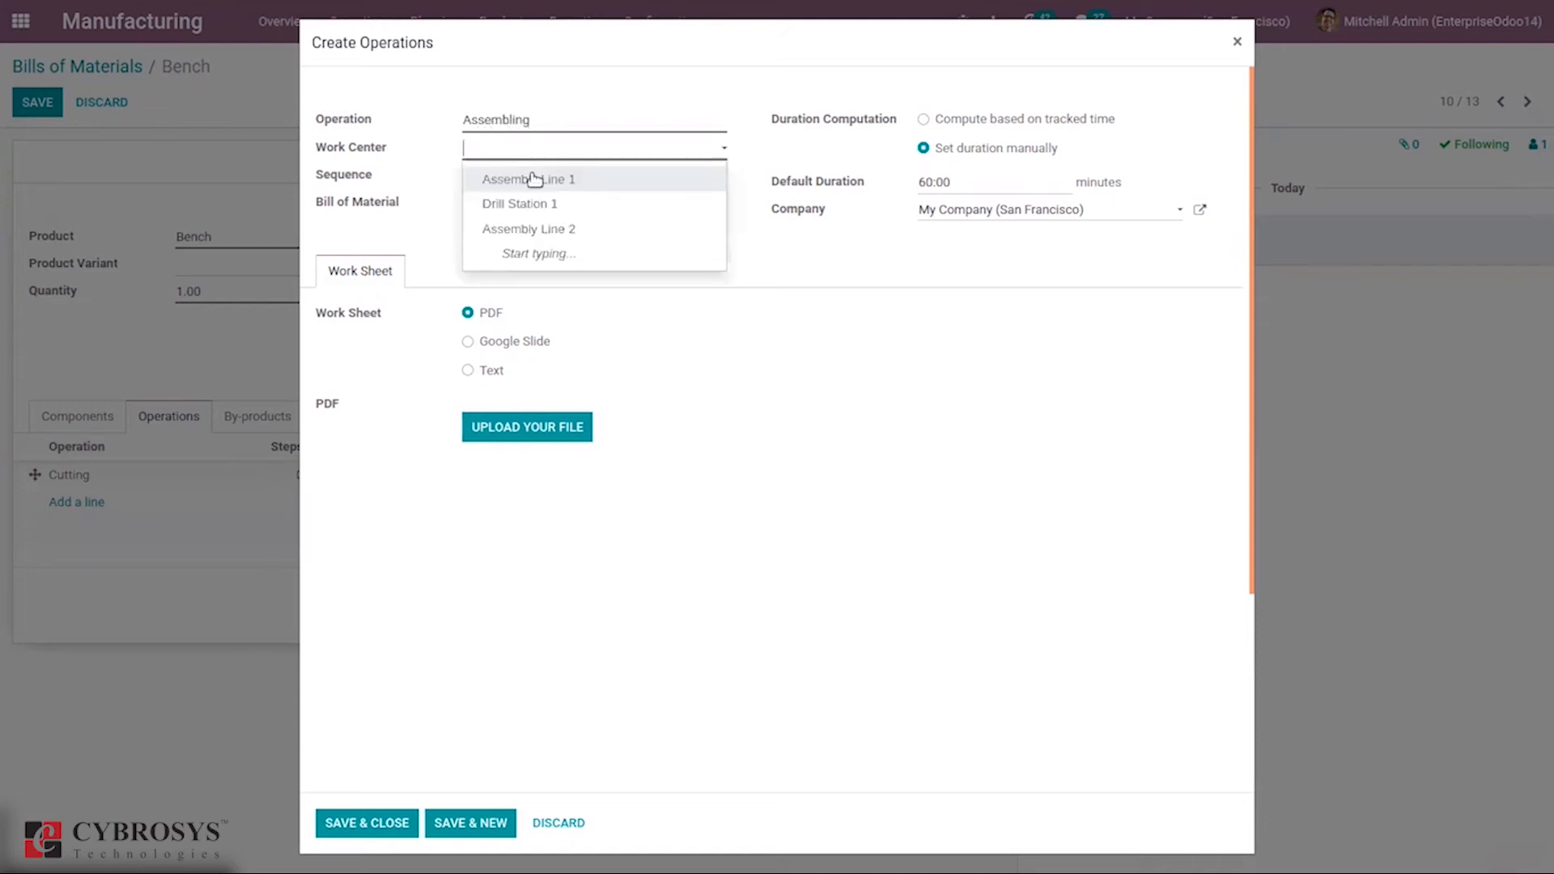
left_click(574, 231)
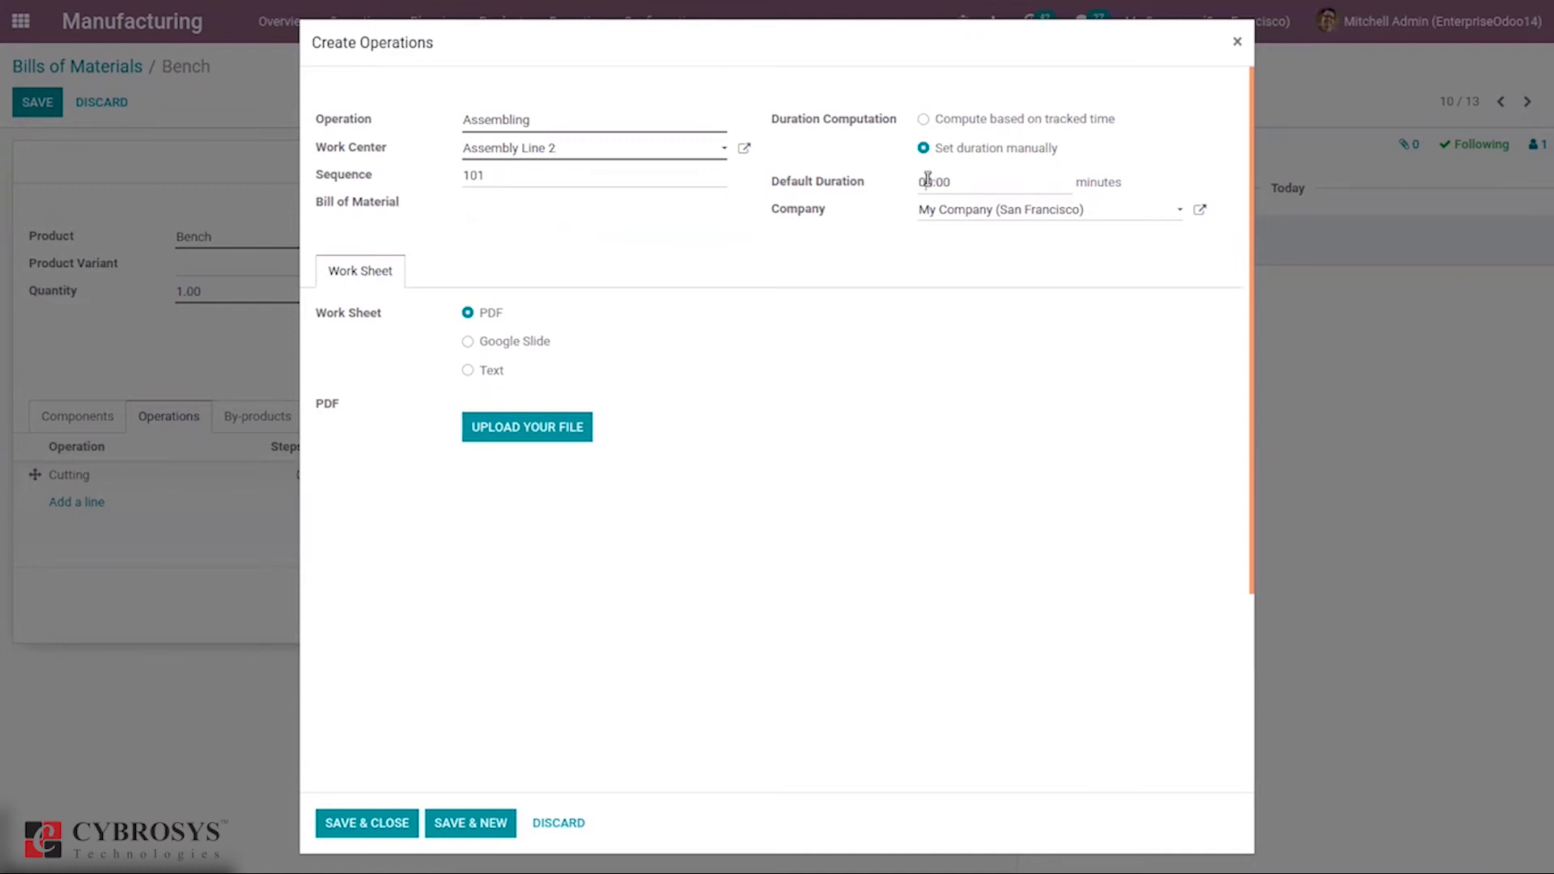
type("2")
left_click(356, 829)
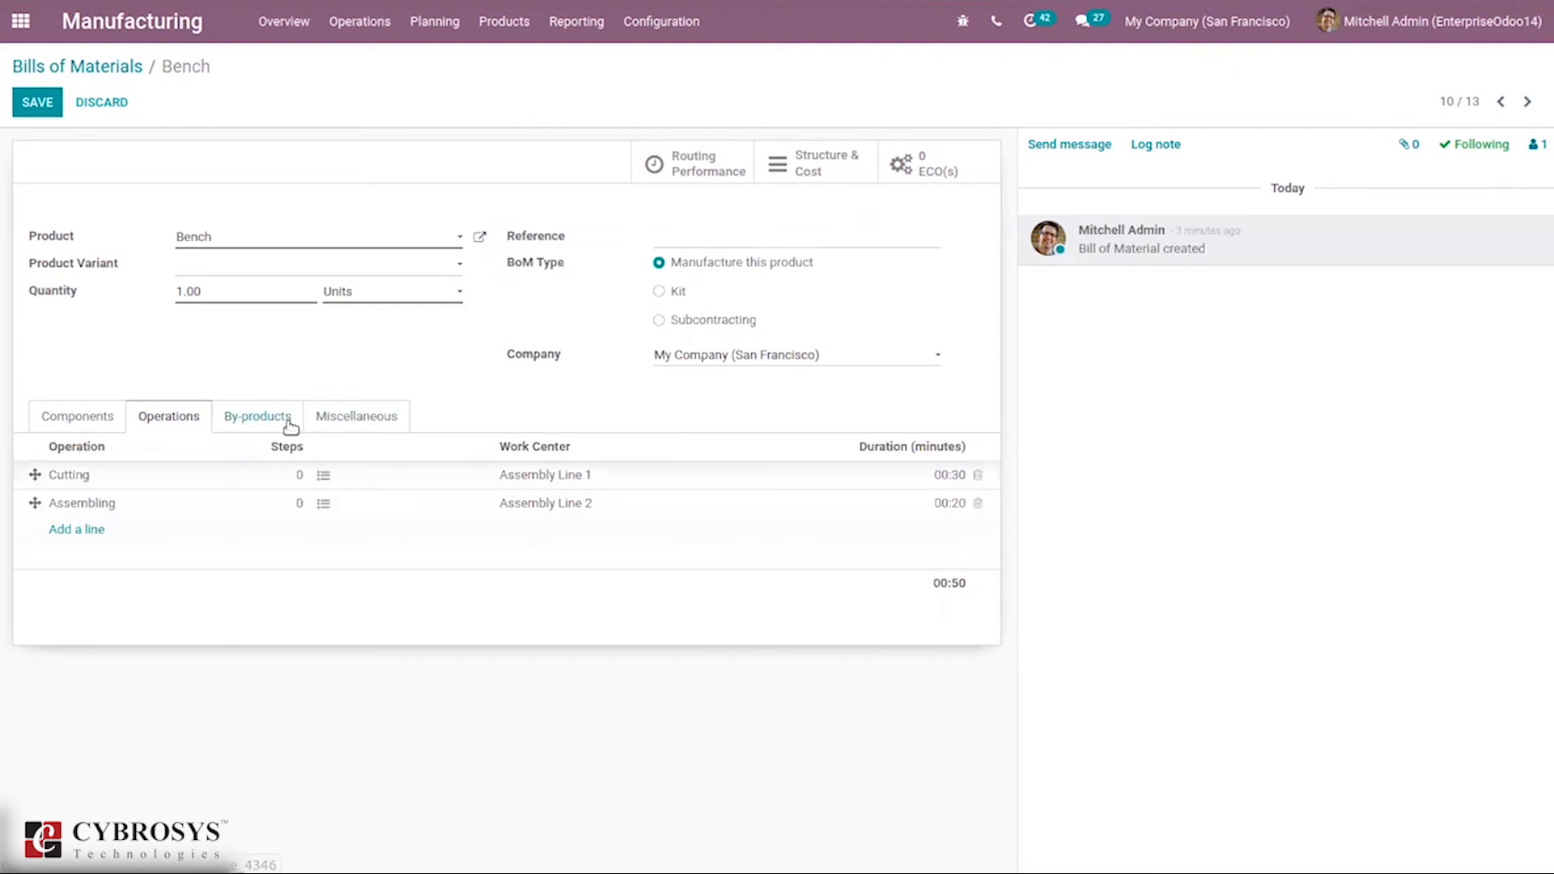
Create a new product named Wood and add it as a by-product of the Bench.
left_click(243, 425)
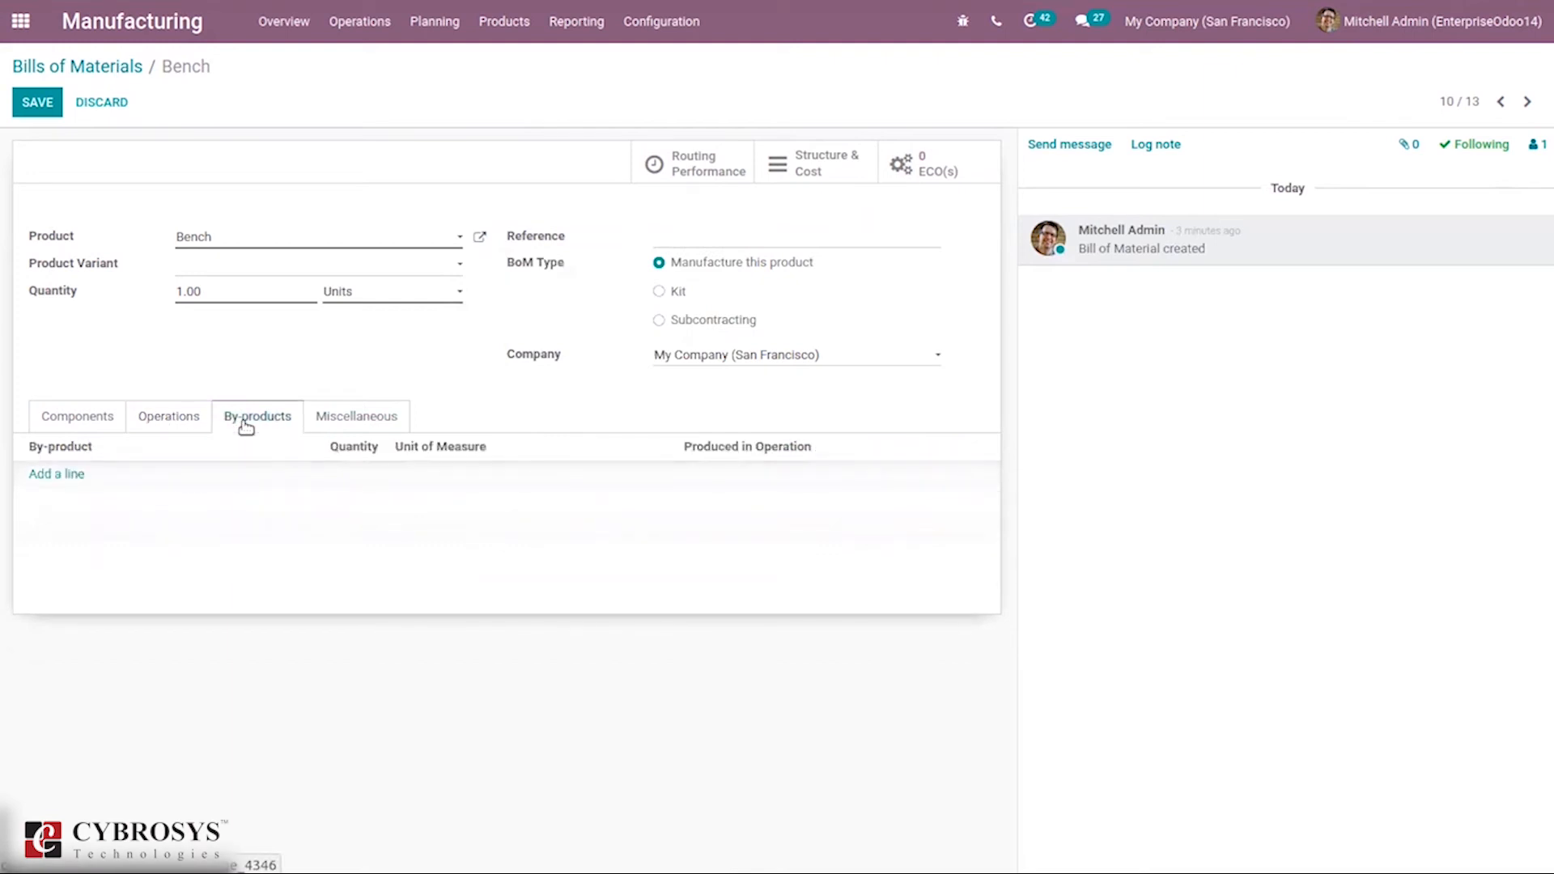
left_click(46, 473)
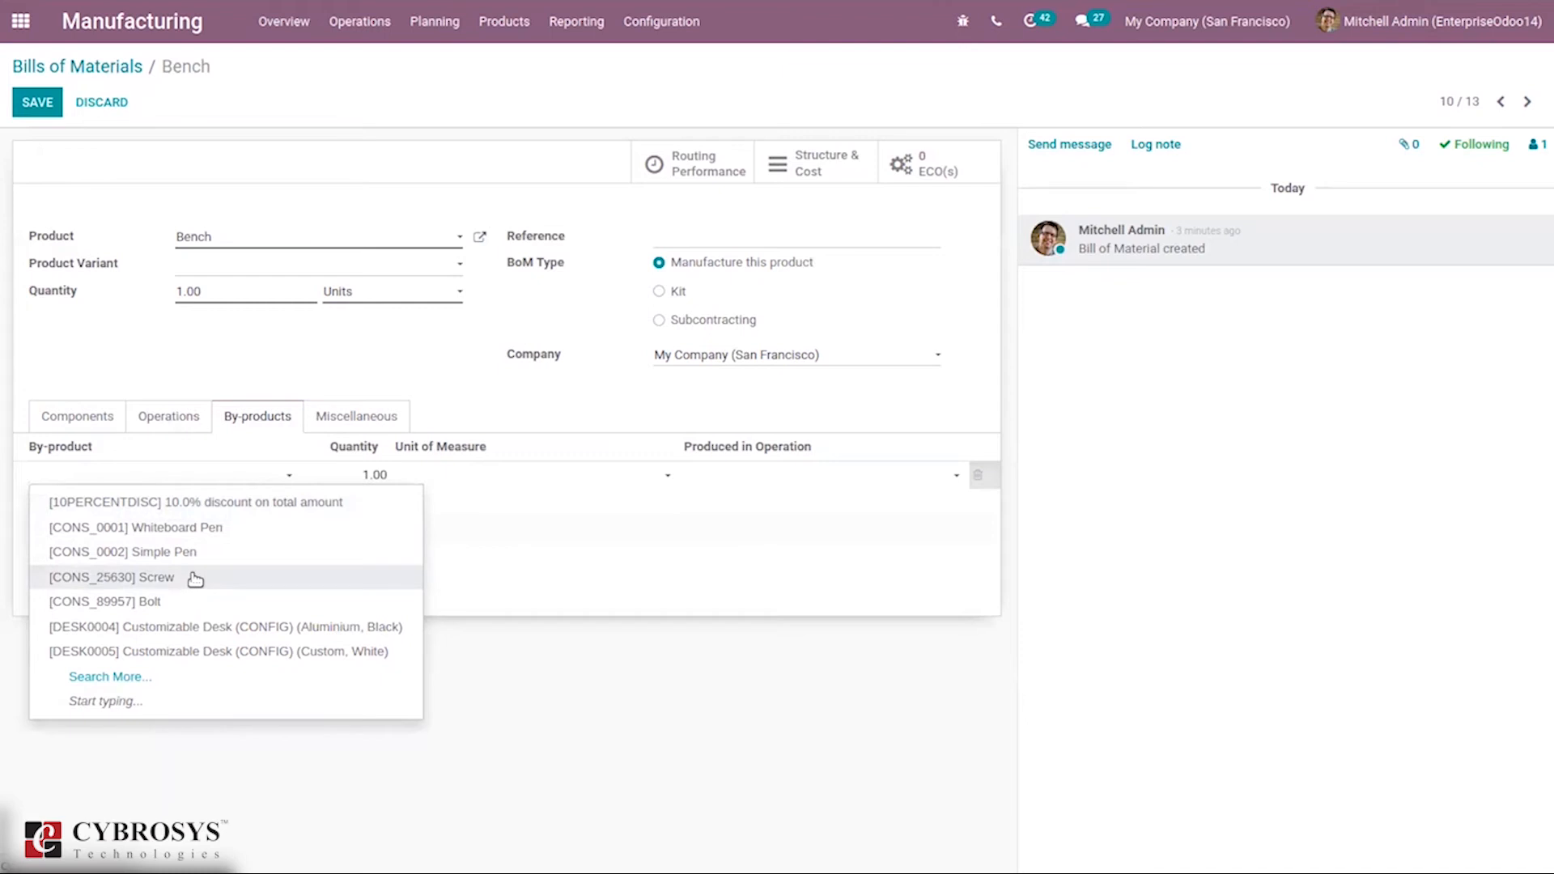
left_click(115, 678)
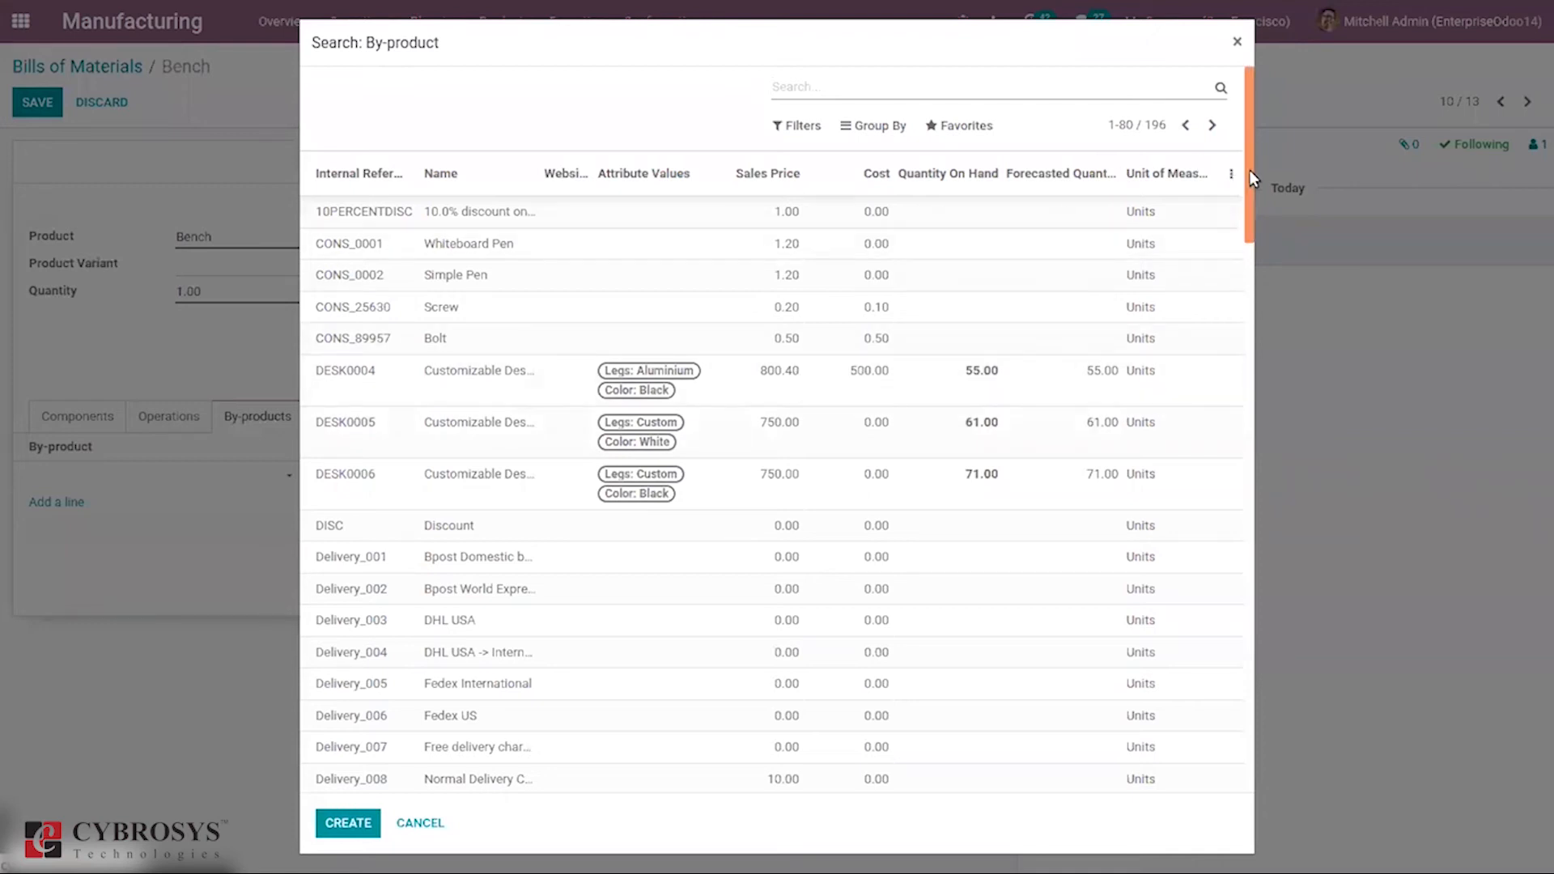
left_click_drag(1249, 169, 1256, 385)
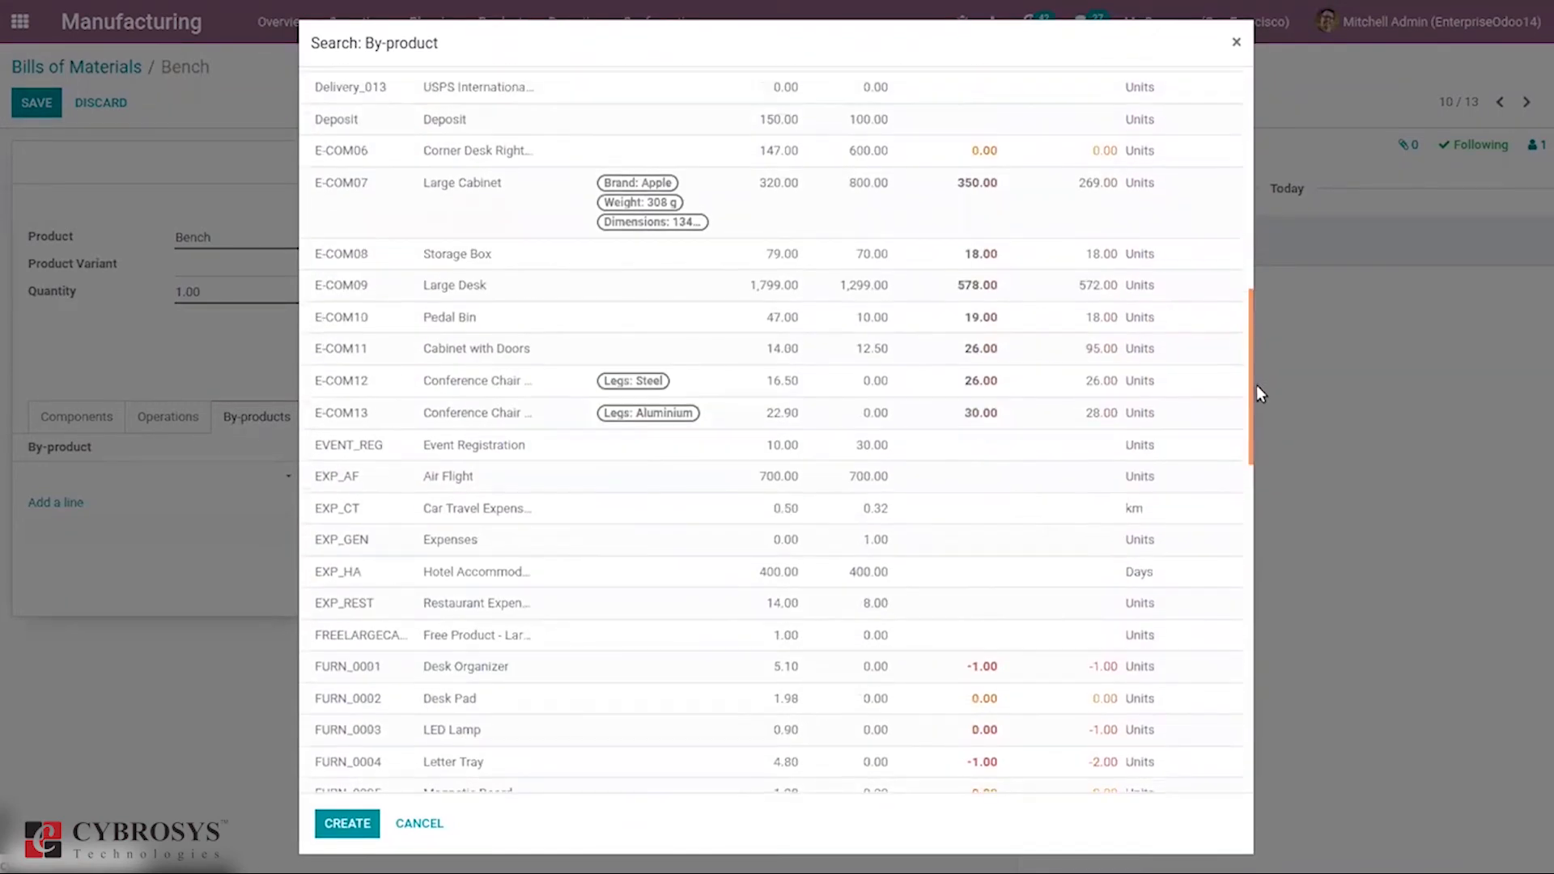
left_click(346, 823)
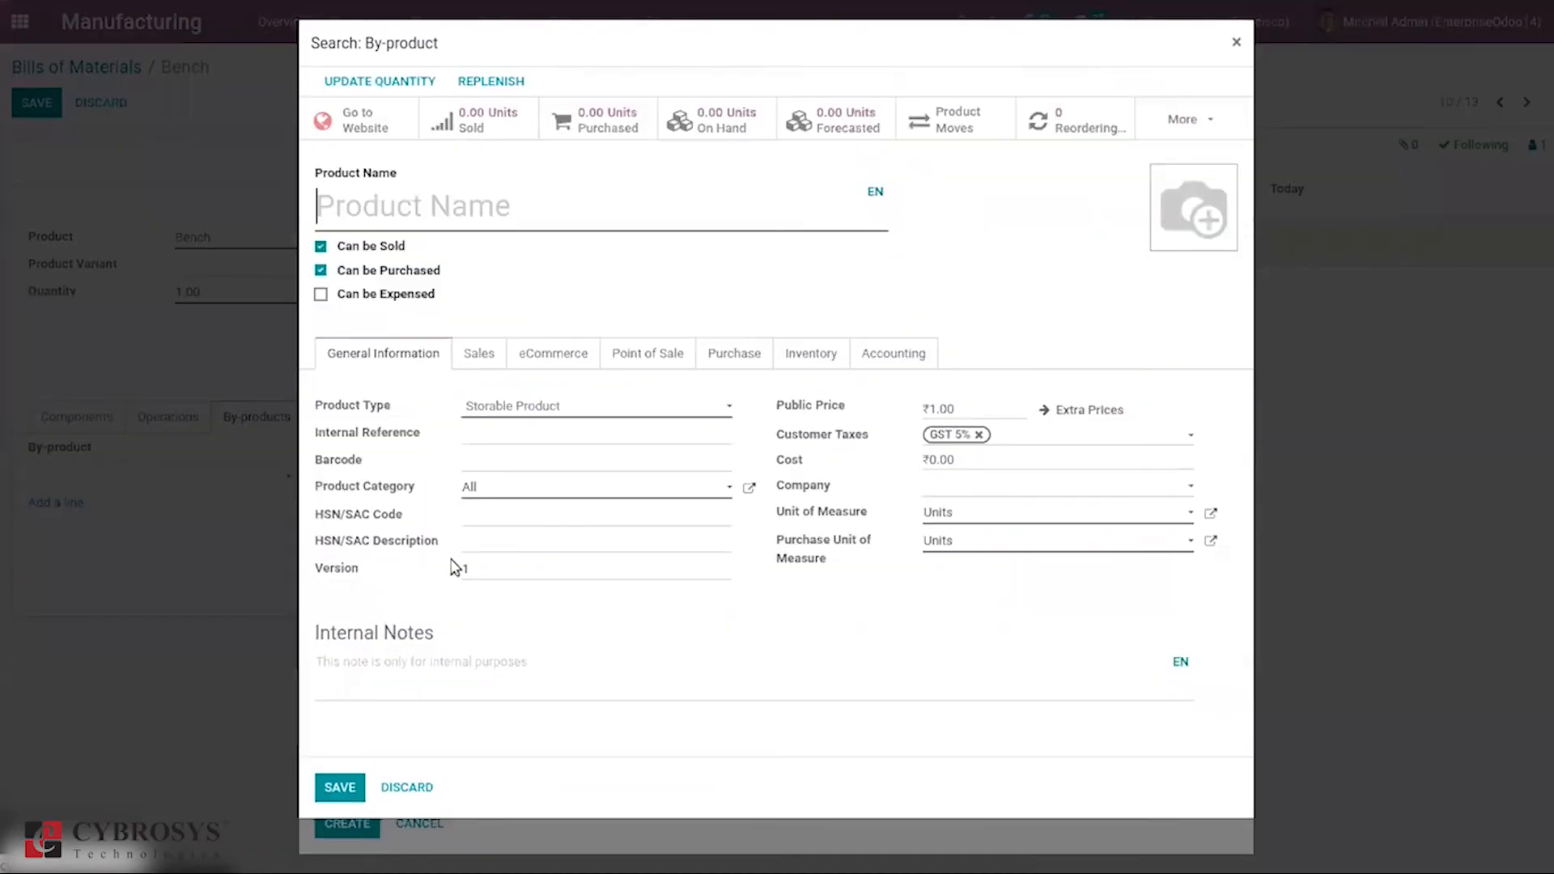
type("Wood")
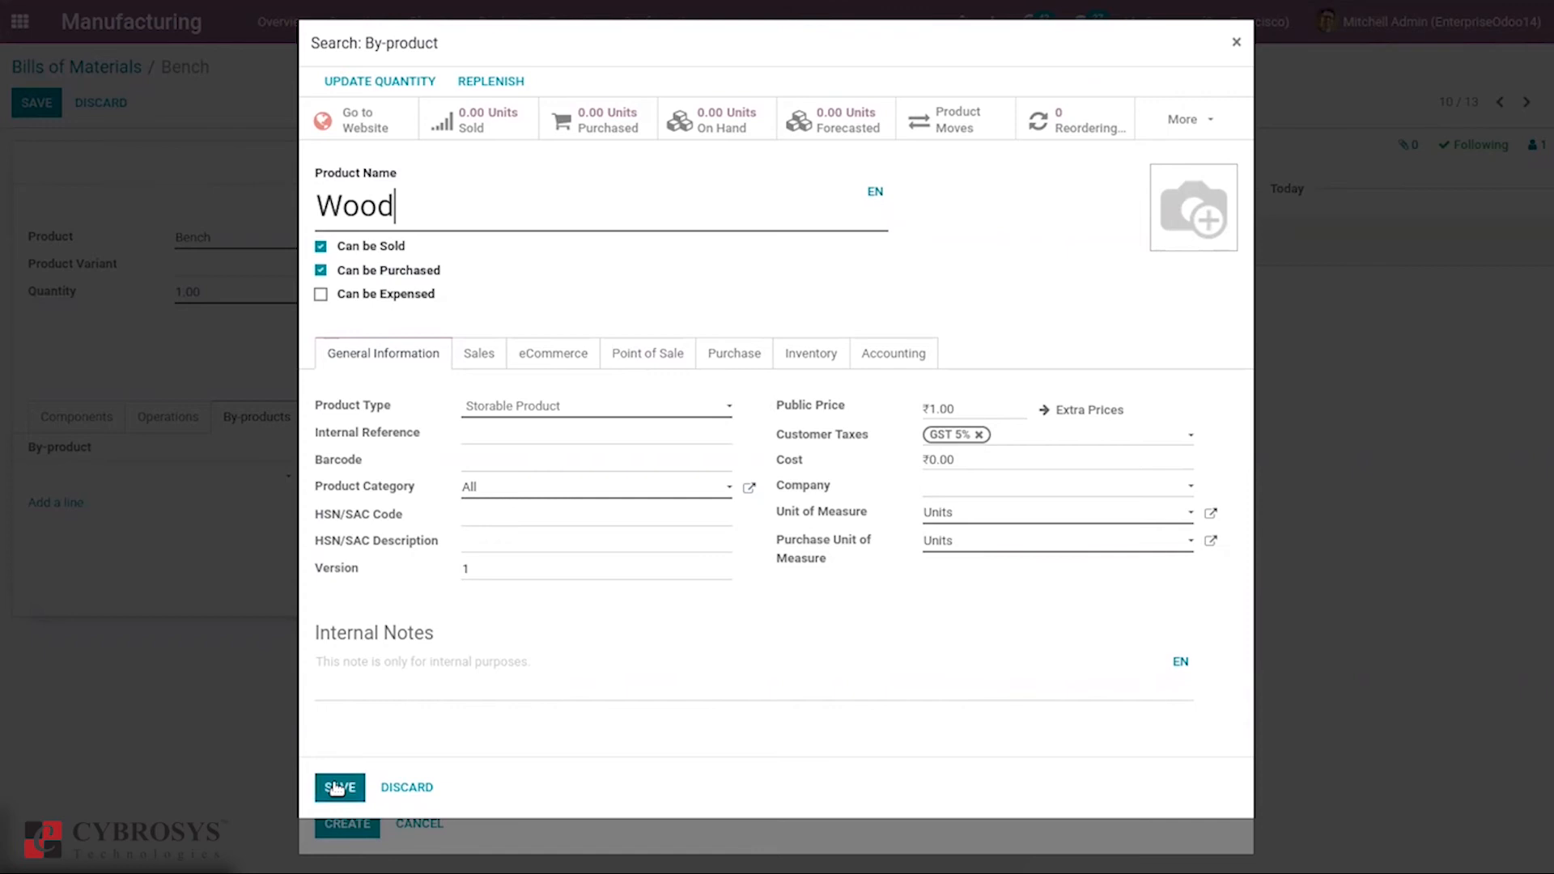
left_click(336, 789)
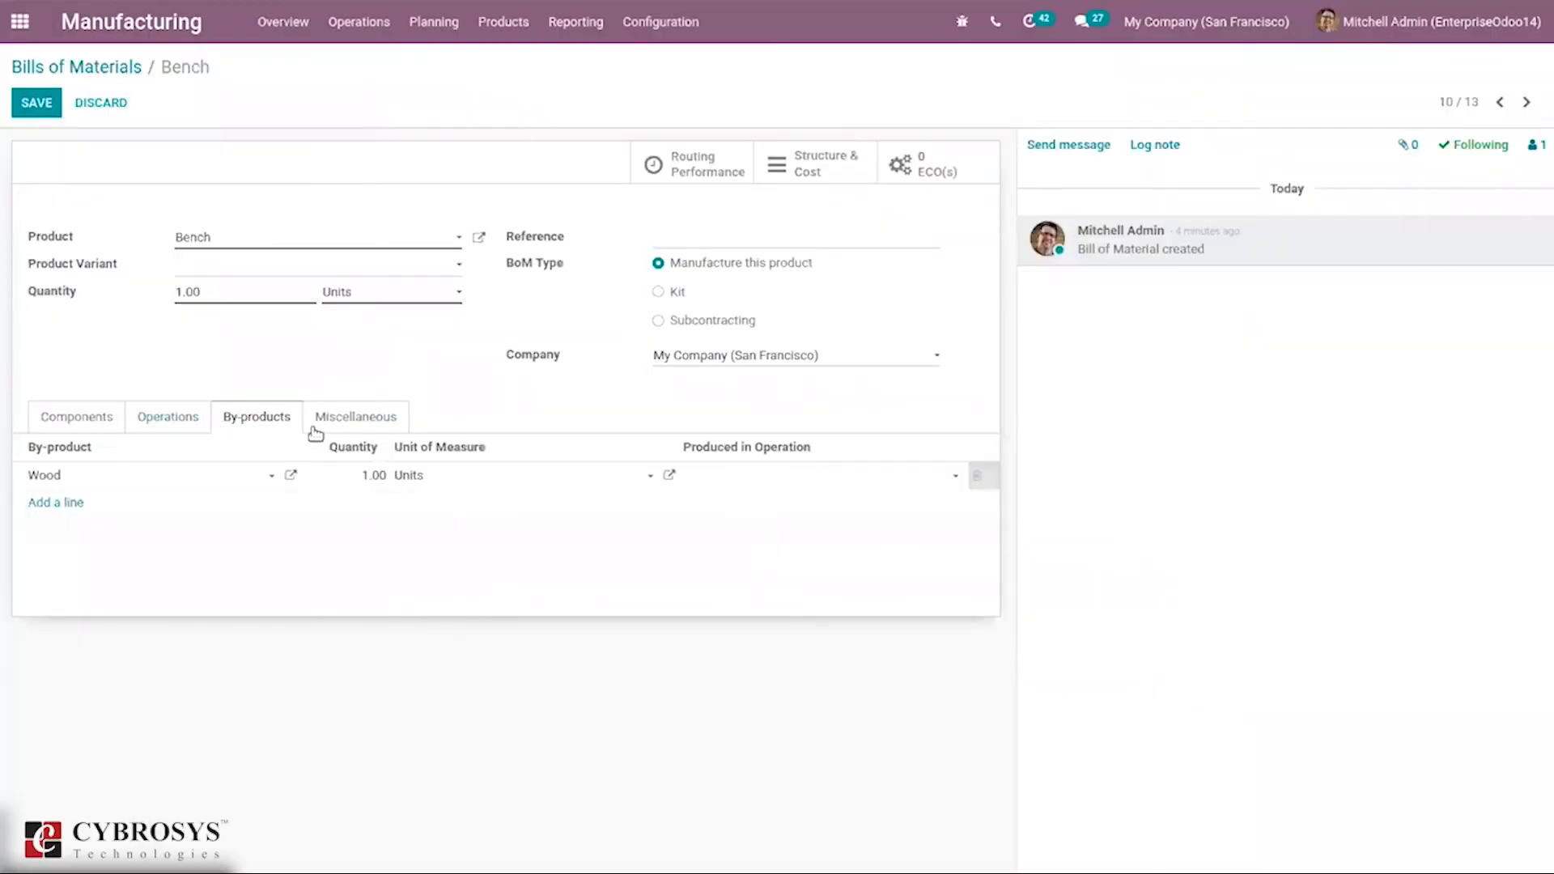
Set Manufacturing Readiness to When all components are available, and check the Version and Flexible Consumption explanations.
left_click(330, 420)
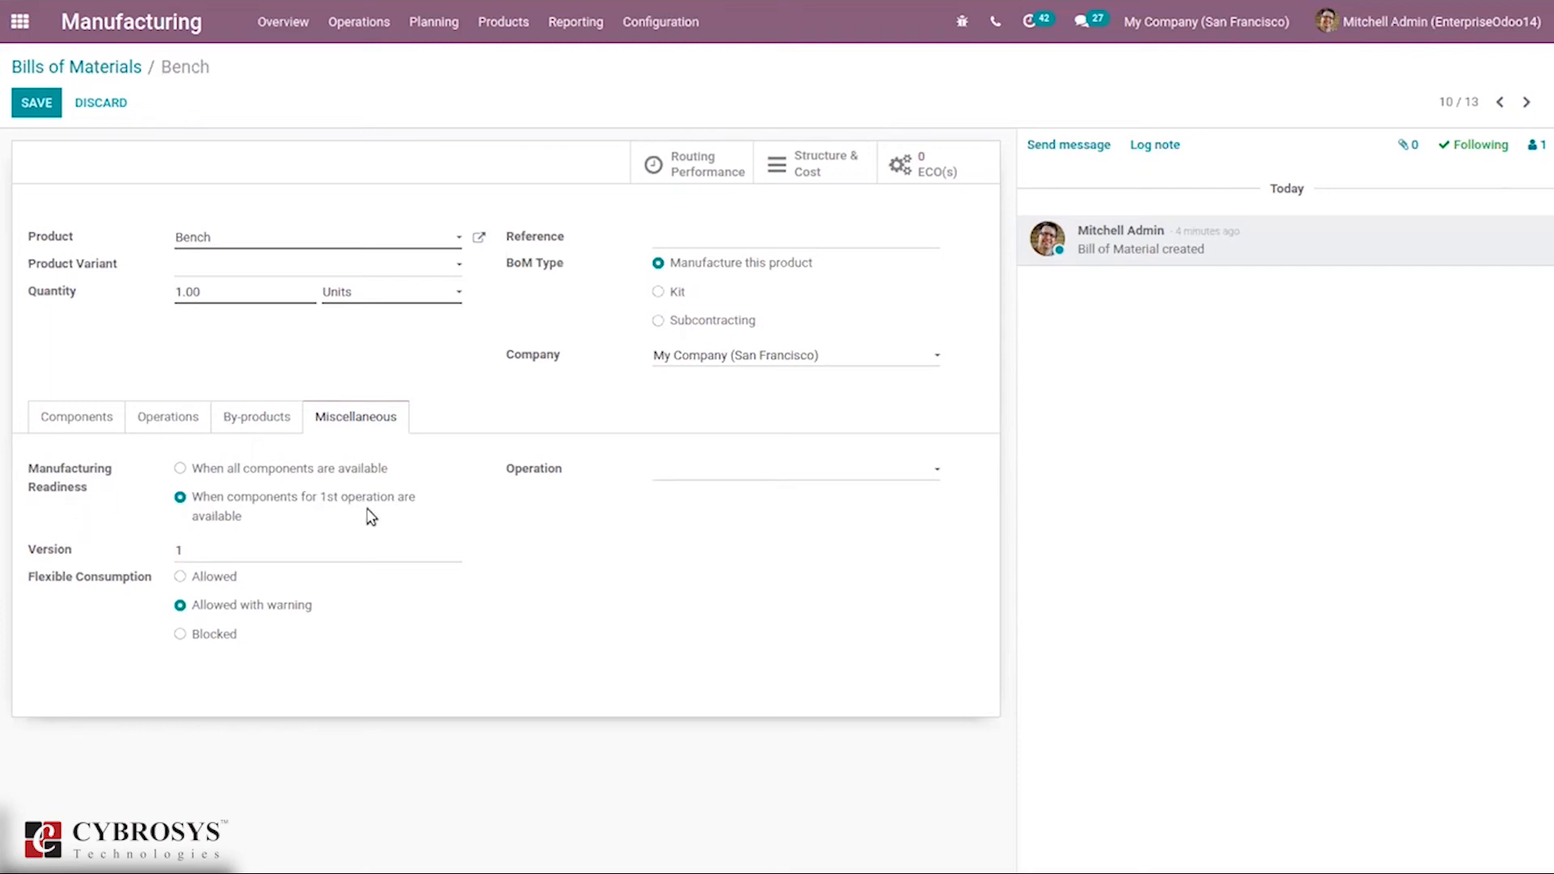
mouse_move(47, 472)
left_click(257, 476)
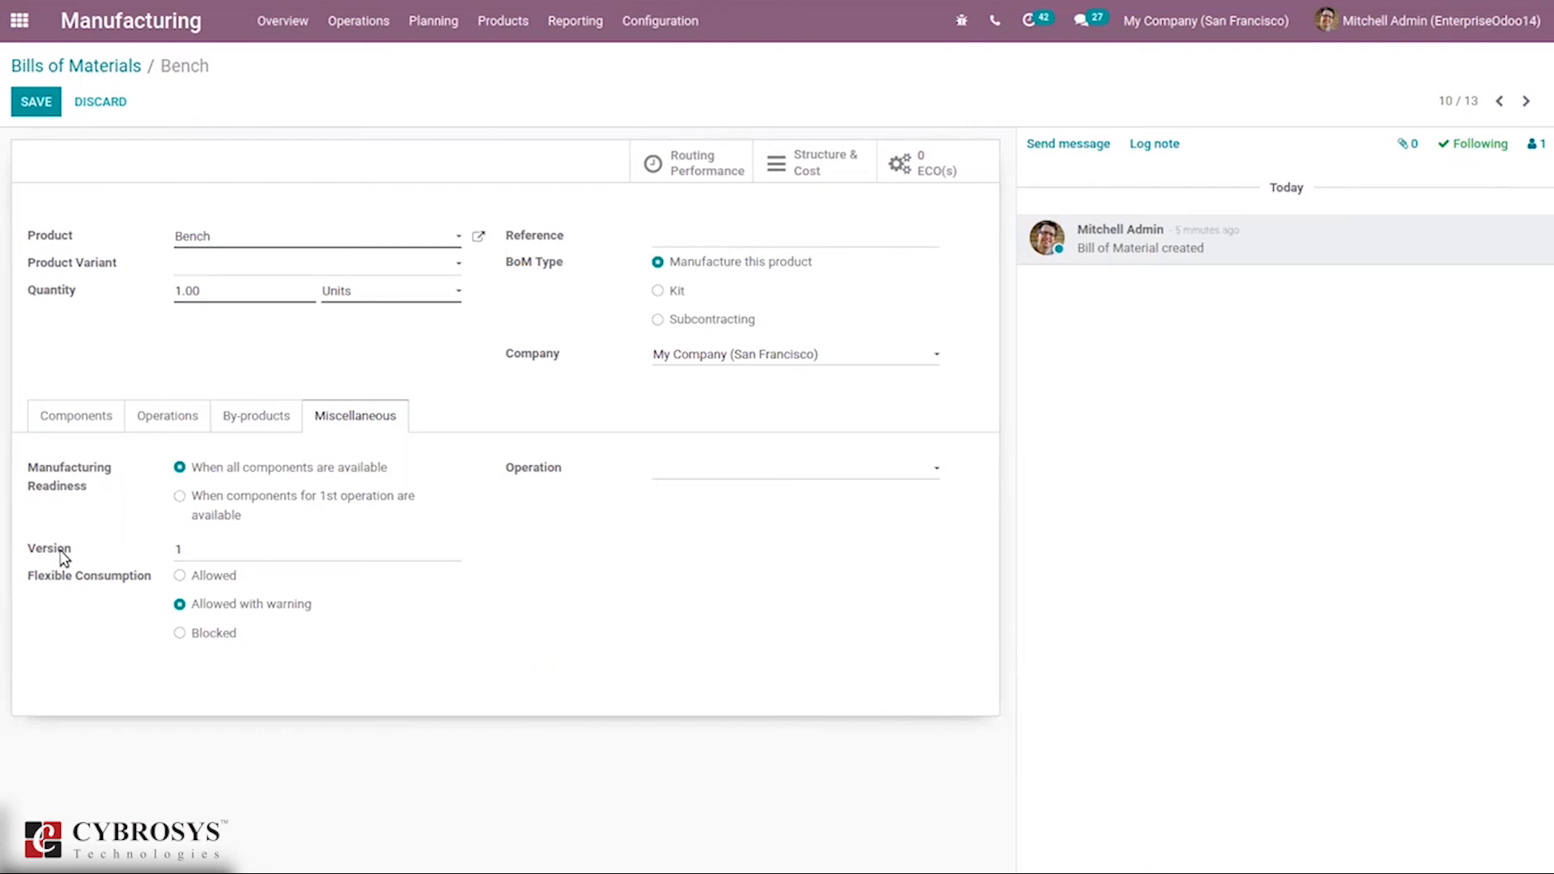
mouse_move(64, 556)
mouse_move(103, 584)
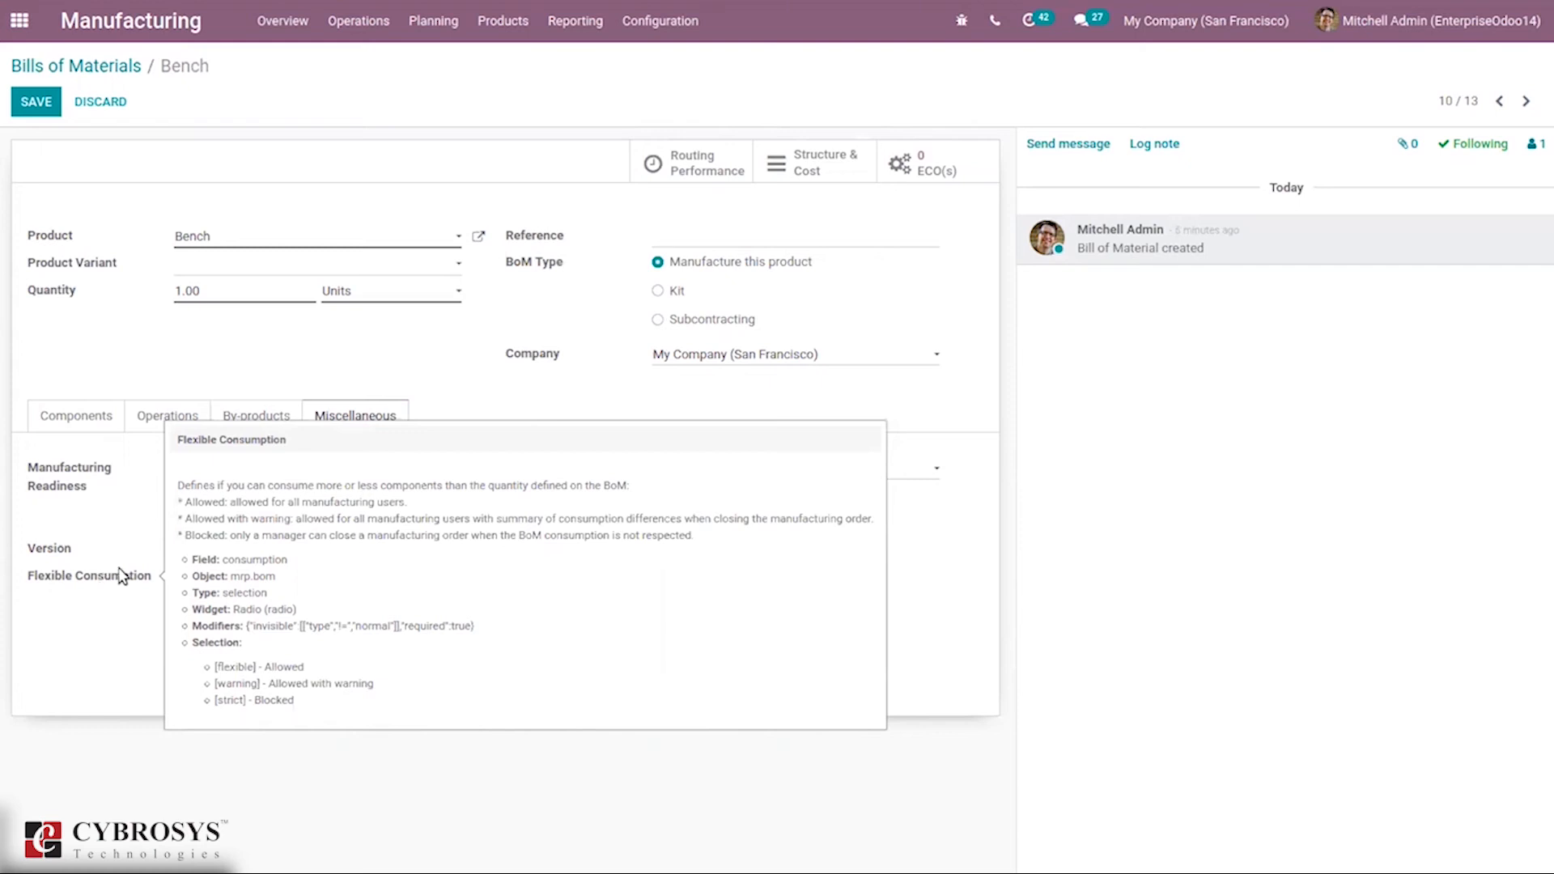
Set the Bench bill of materials' Flexible Consumption to Allowed after rechecking its component lines.
left_click(63, 418)
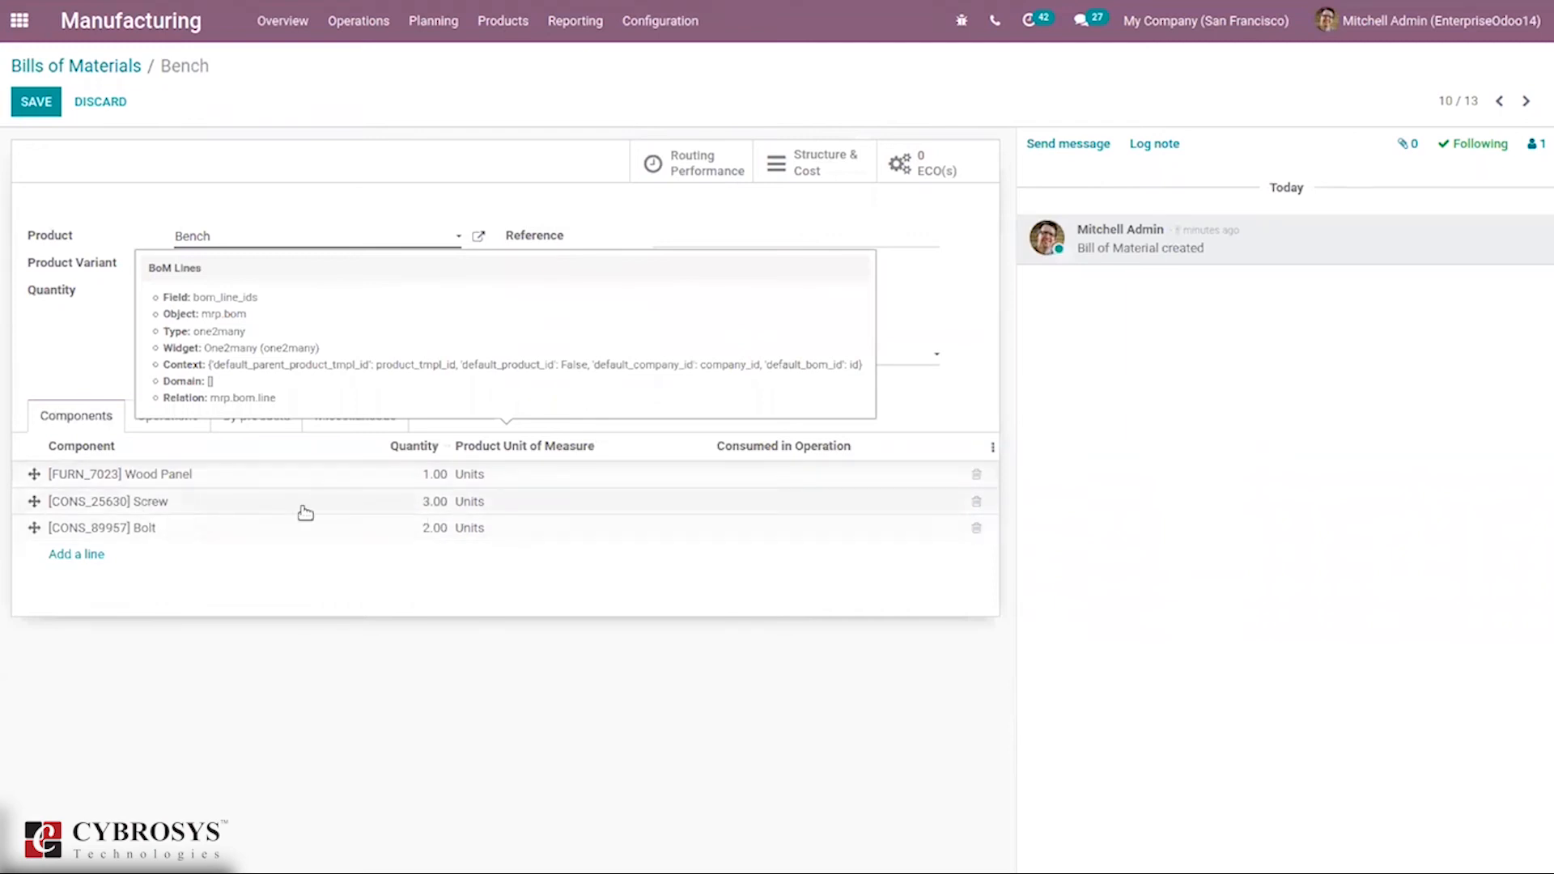
left_click(335, 414)
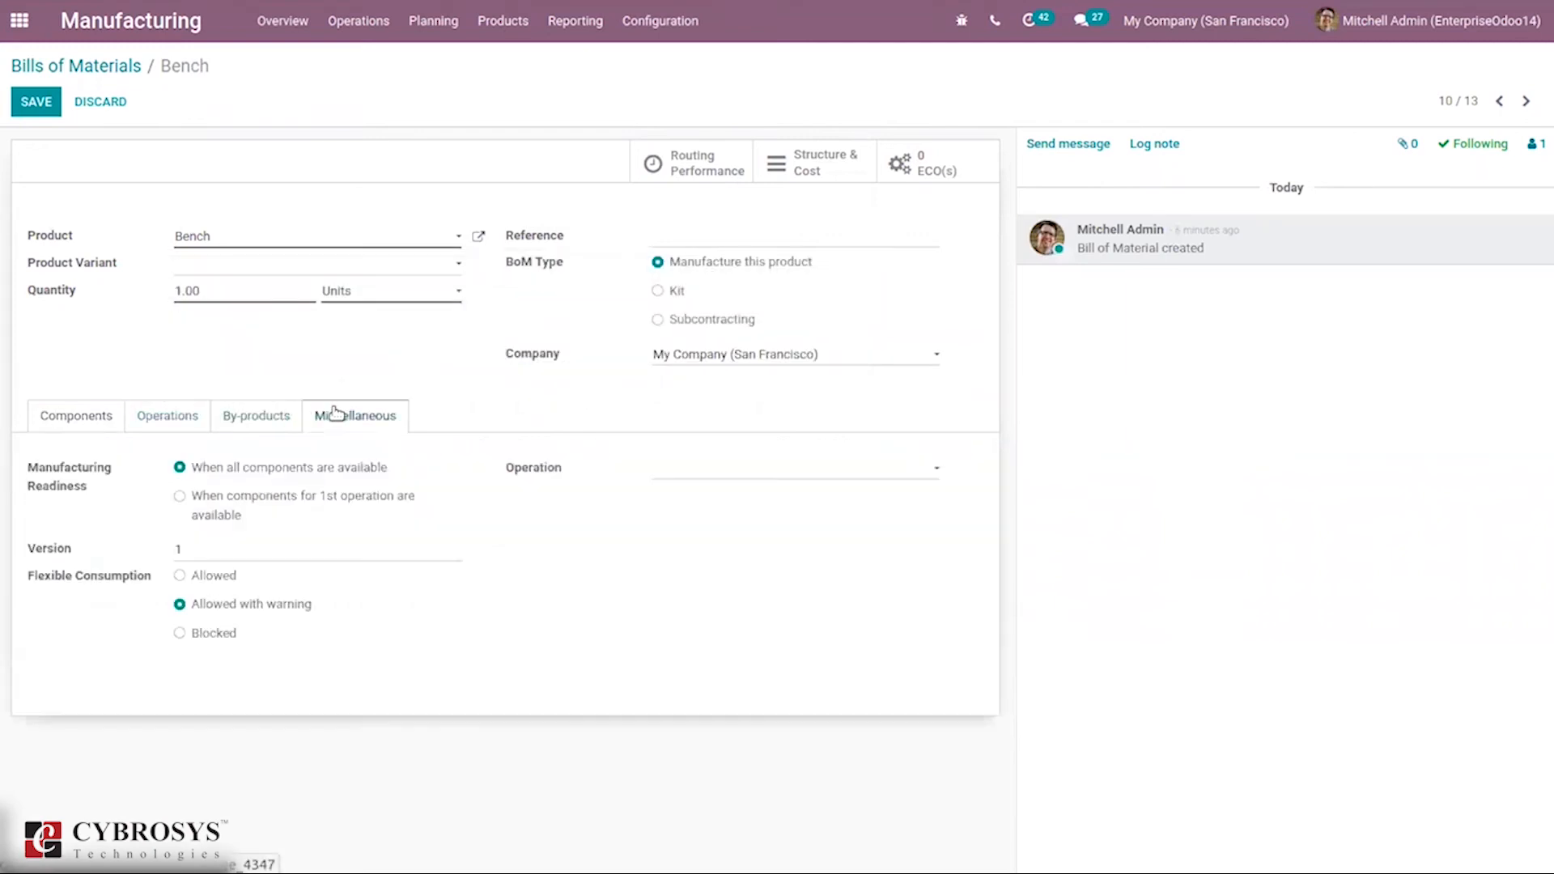
left_click(202, 583)
left_click(262, 612)
left_click(207, 637)
left_click(197, 579)
Check the available choices for the Operation setting, leave it empty, and save the Bench bill of materials.
left_click(773, 478)
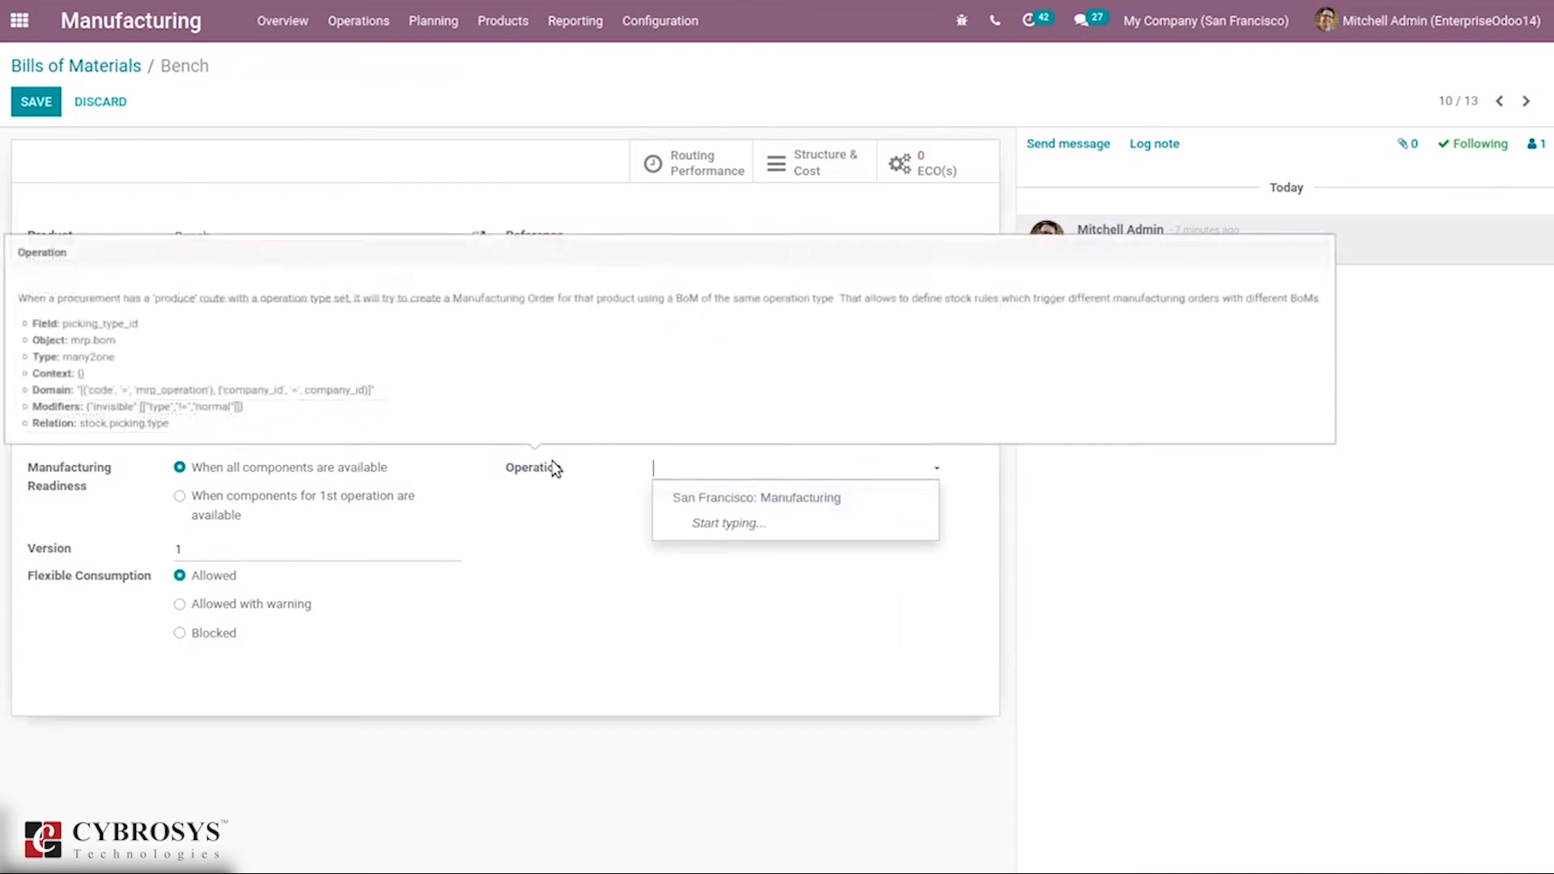
left_click(549, 502)
left_click(57, 418)
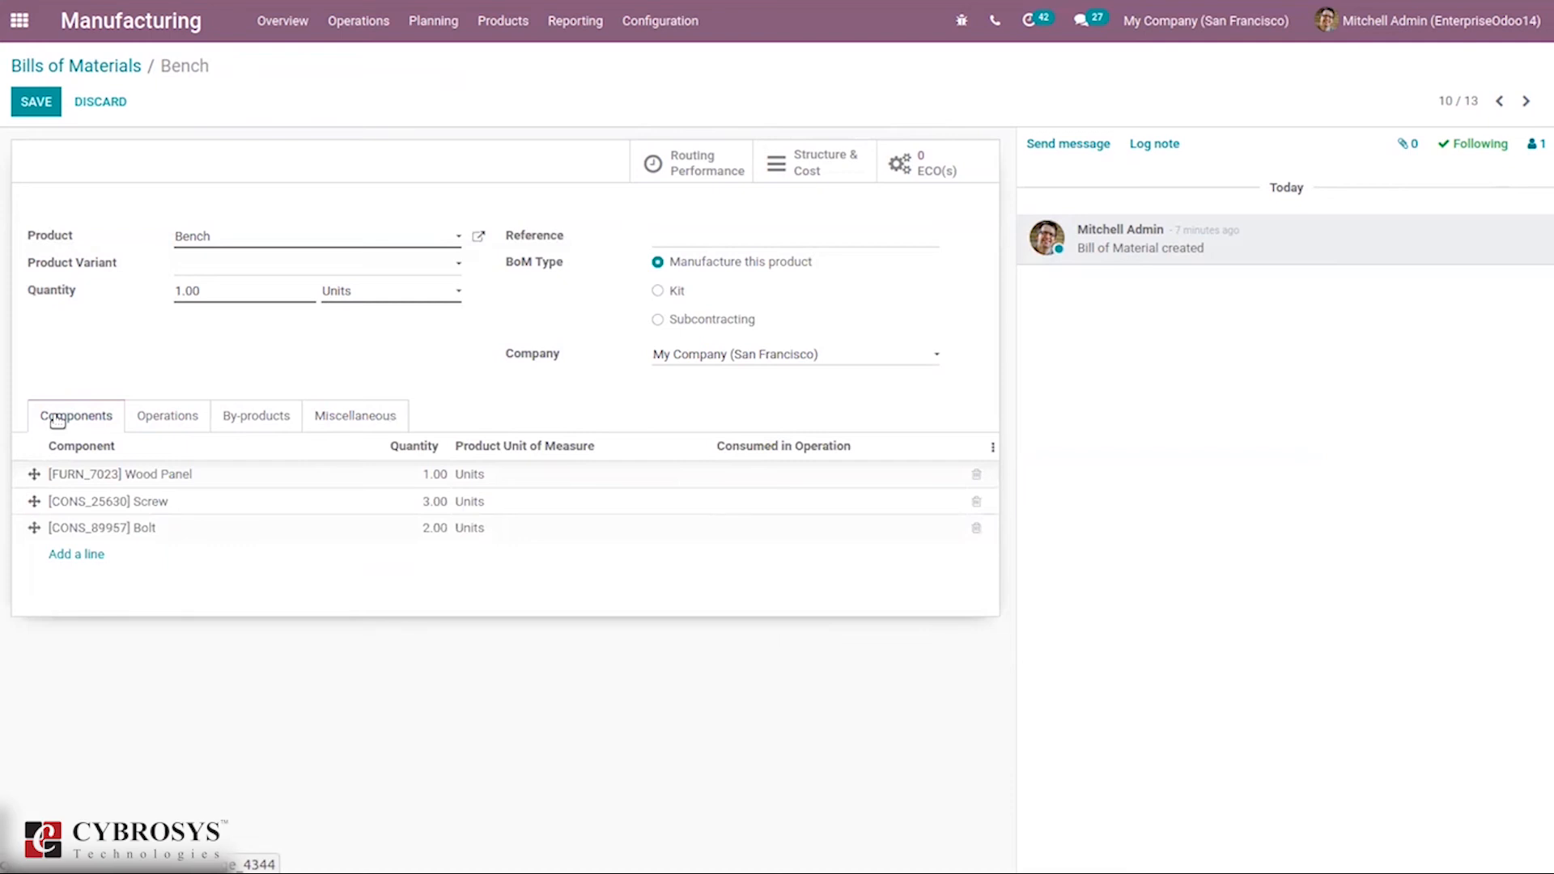
left_click(33, 108)
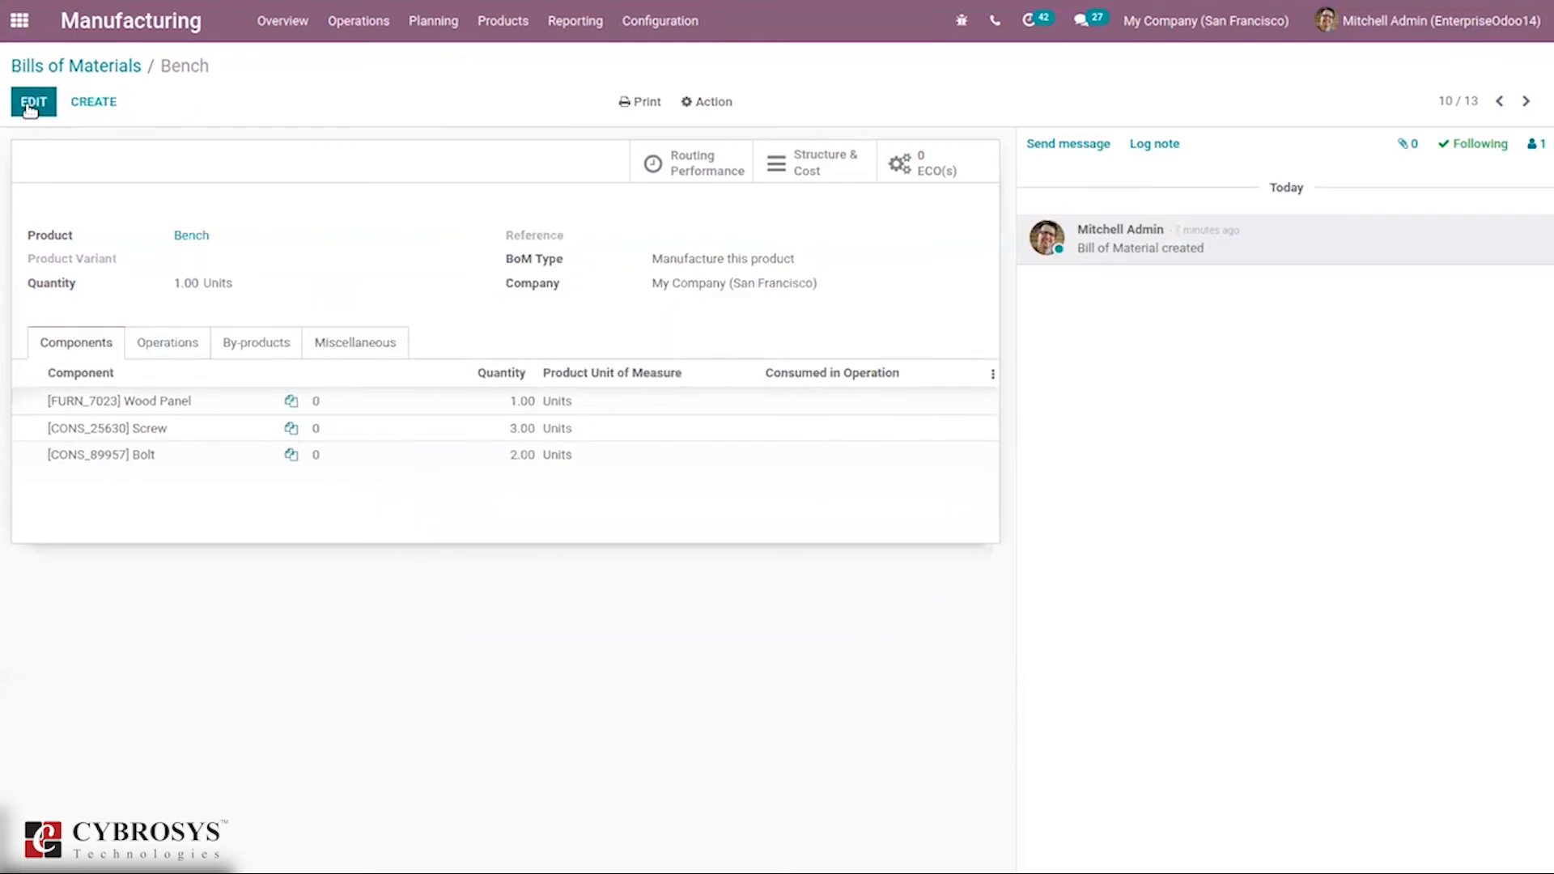
Review the Bench's routing performance and its BoM Structure & Cost report, and return to the bill of materials.
left_click(32, 104)
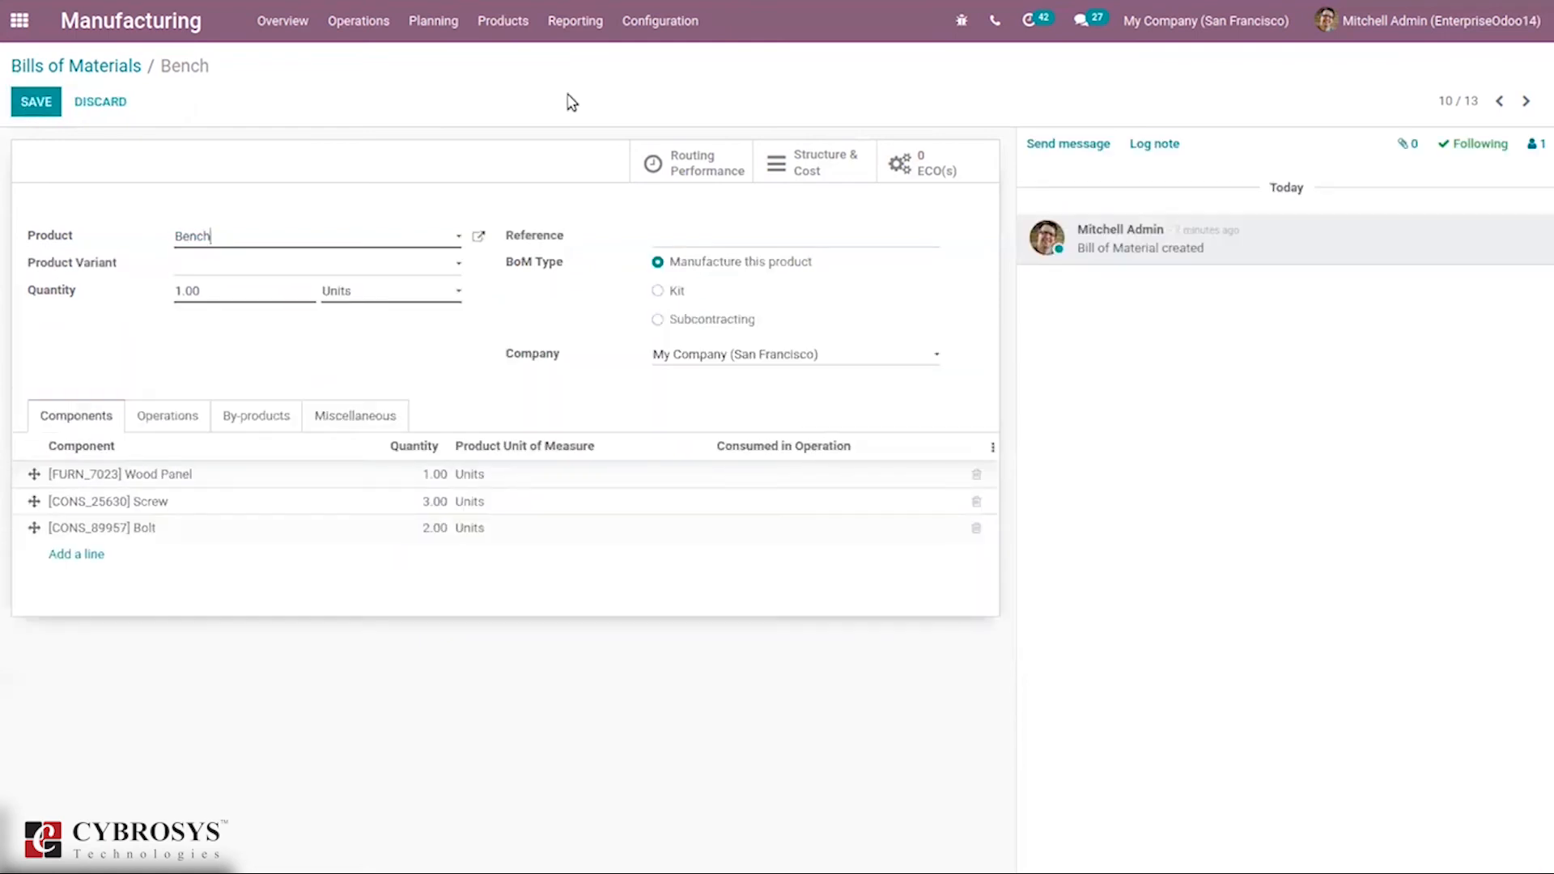
left_click(716, 177)
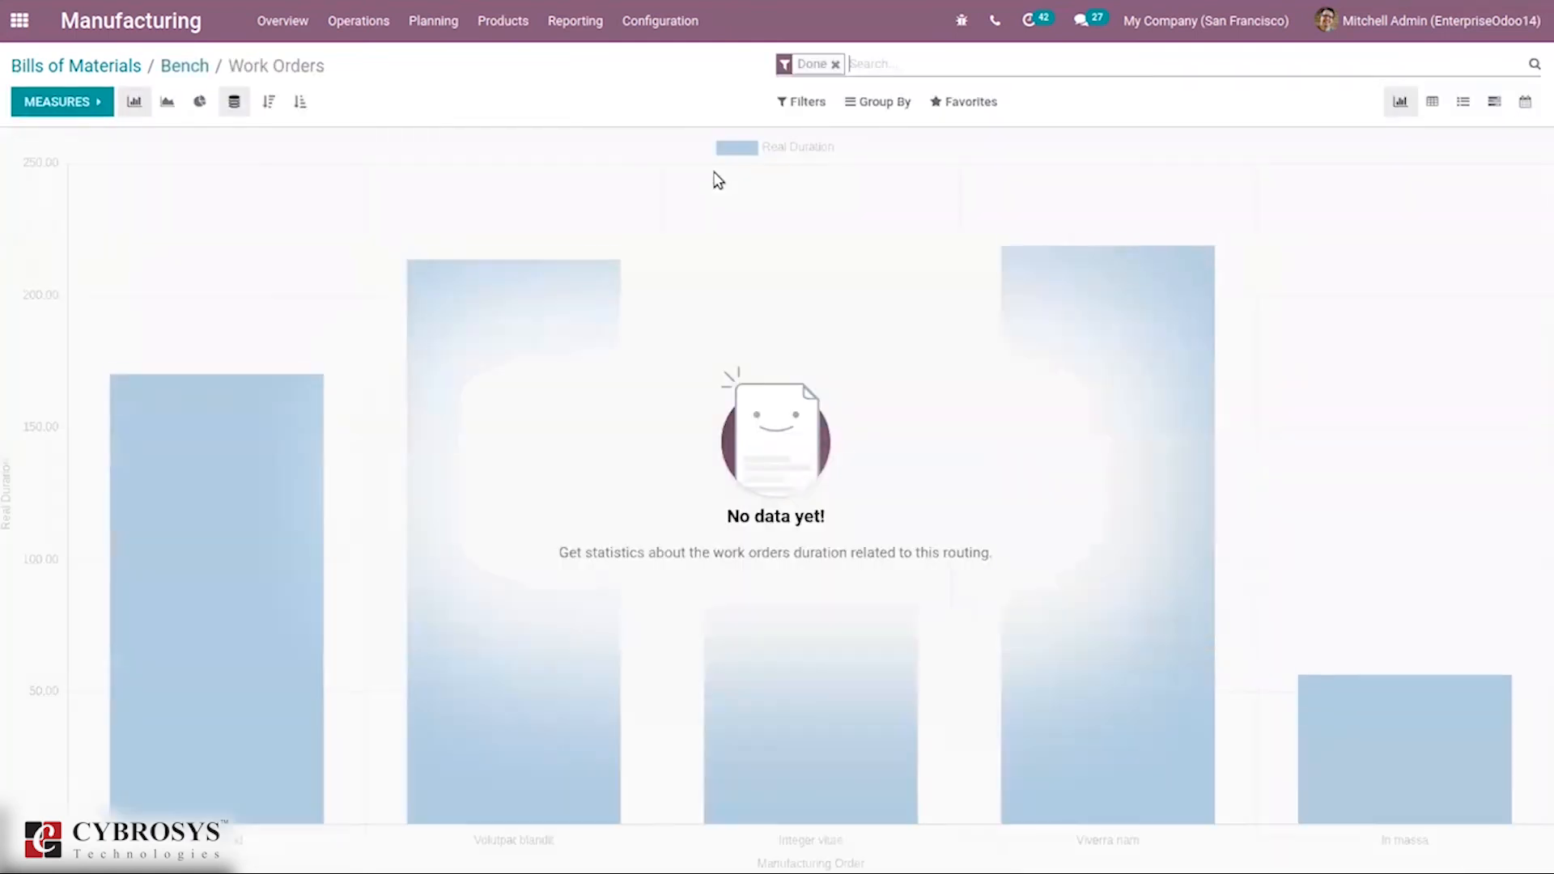
left_click(171, 71)
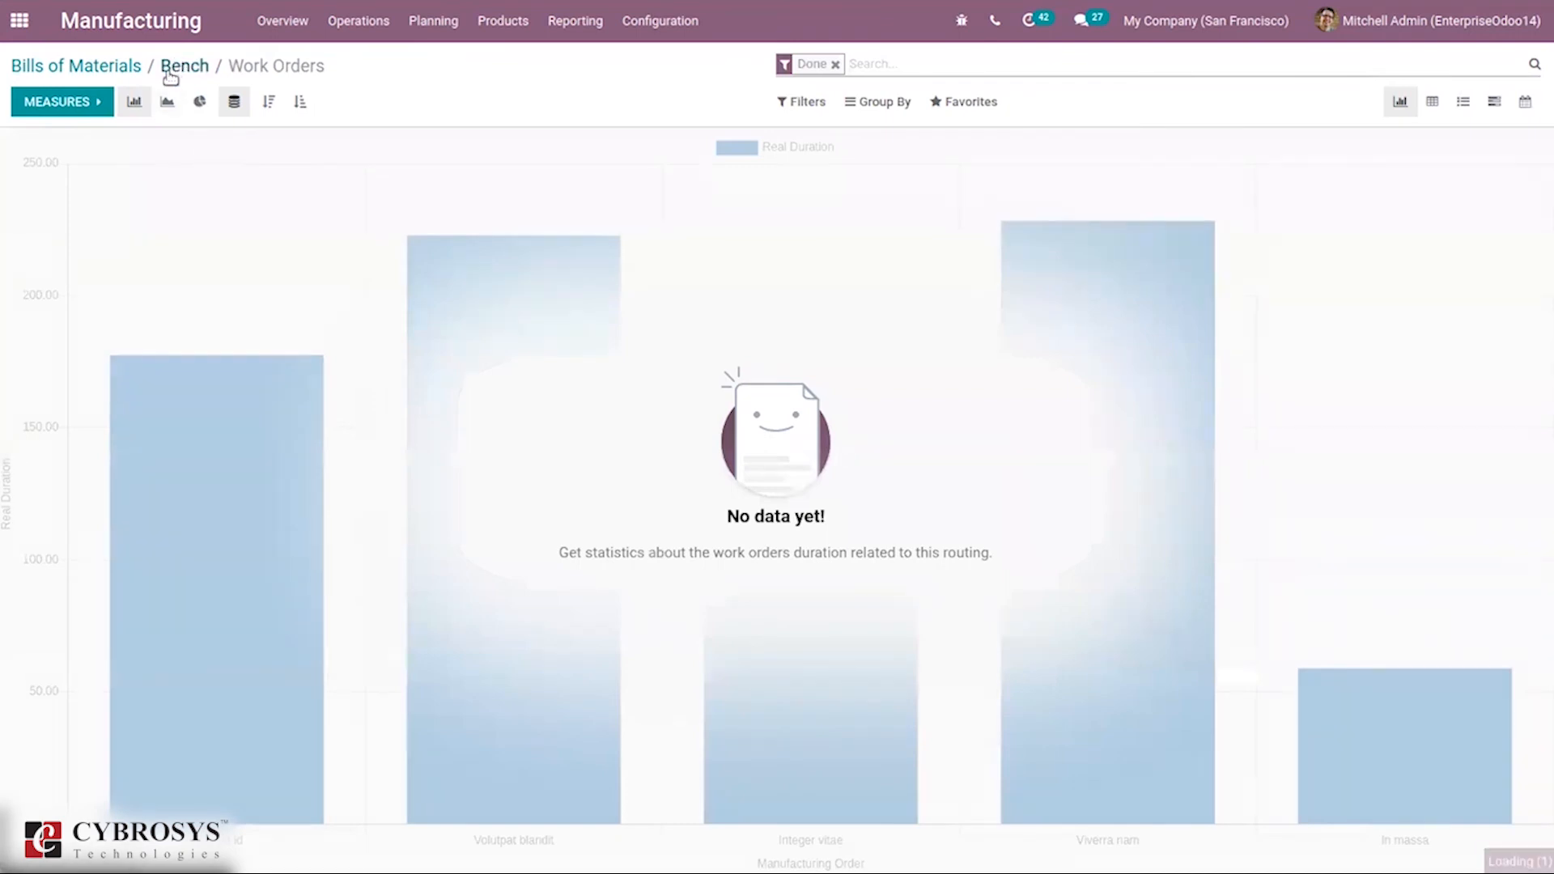
left_click(848, 167)
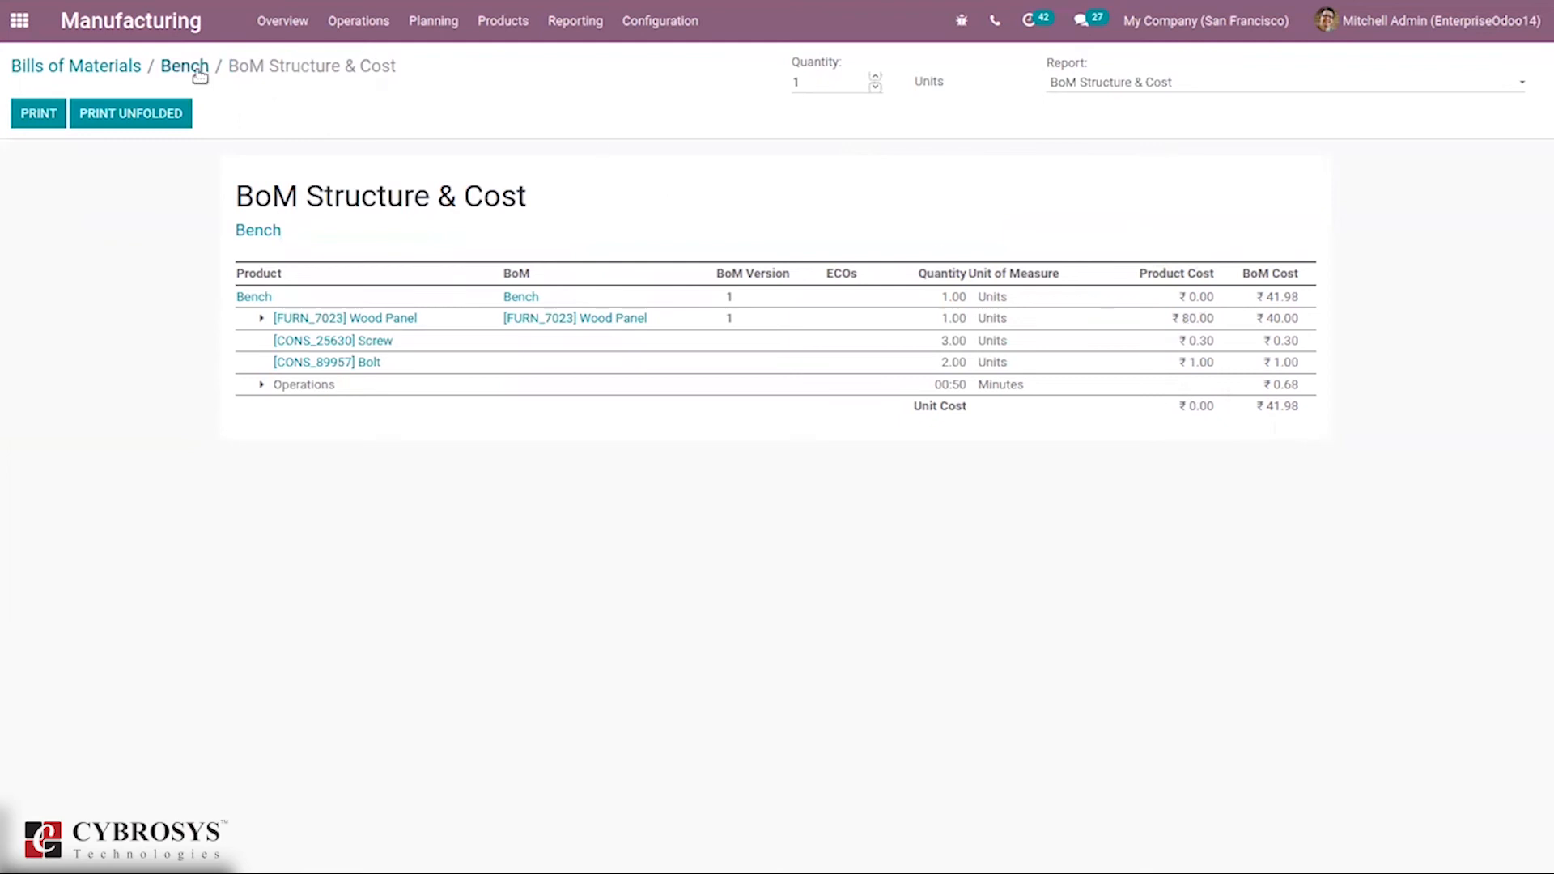
left_click(167, 70)
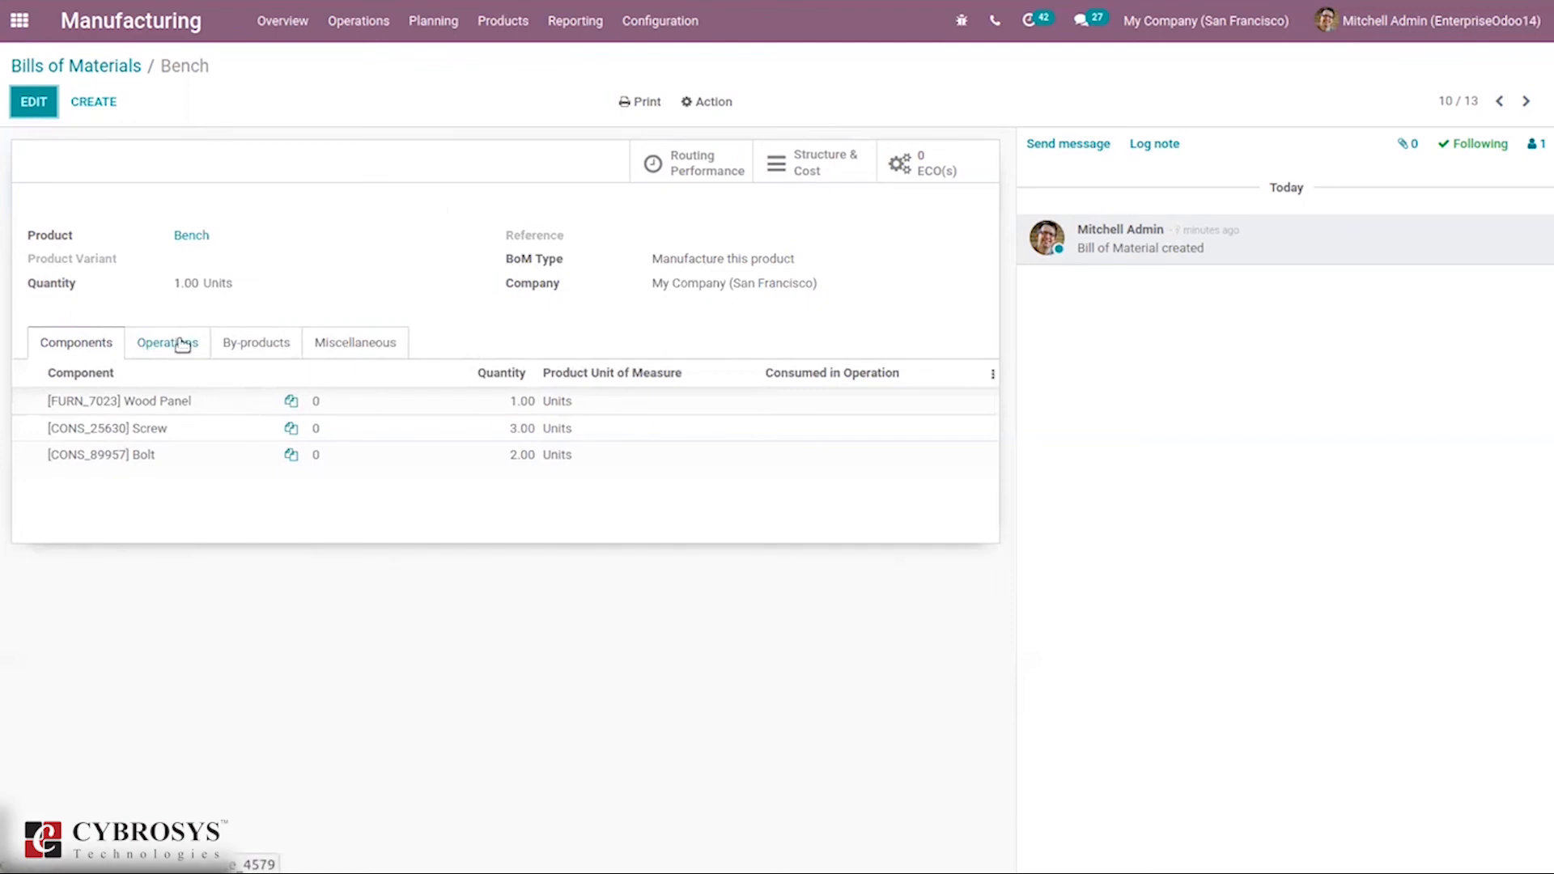
Inspect the Bench product record and its engineering change orders, and return to the bills of materials list.
left_click(200, 237)
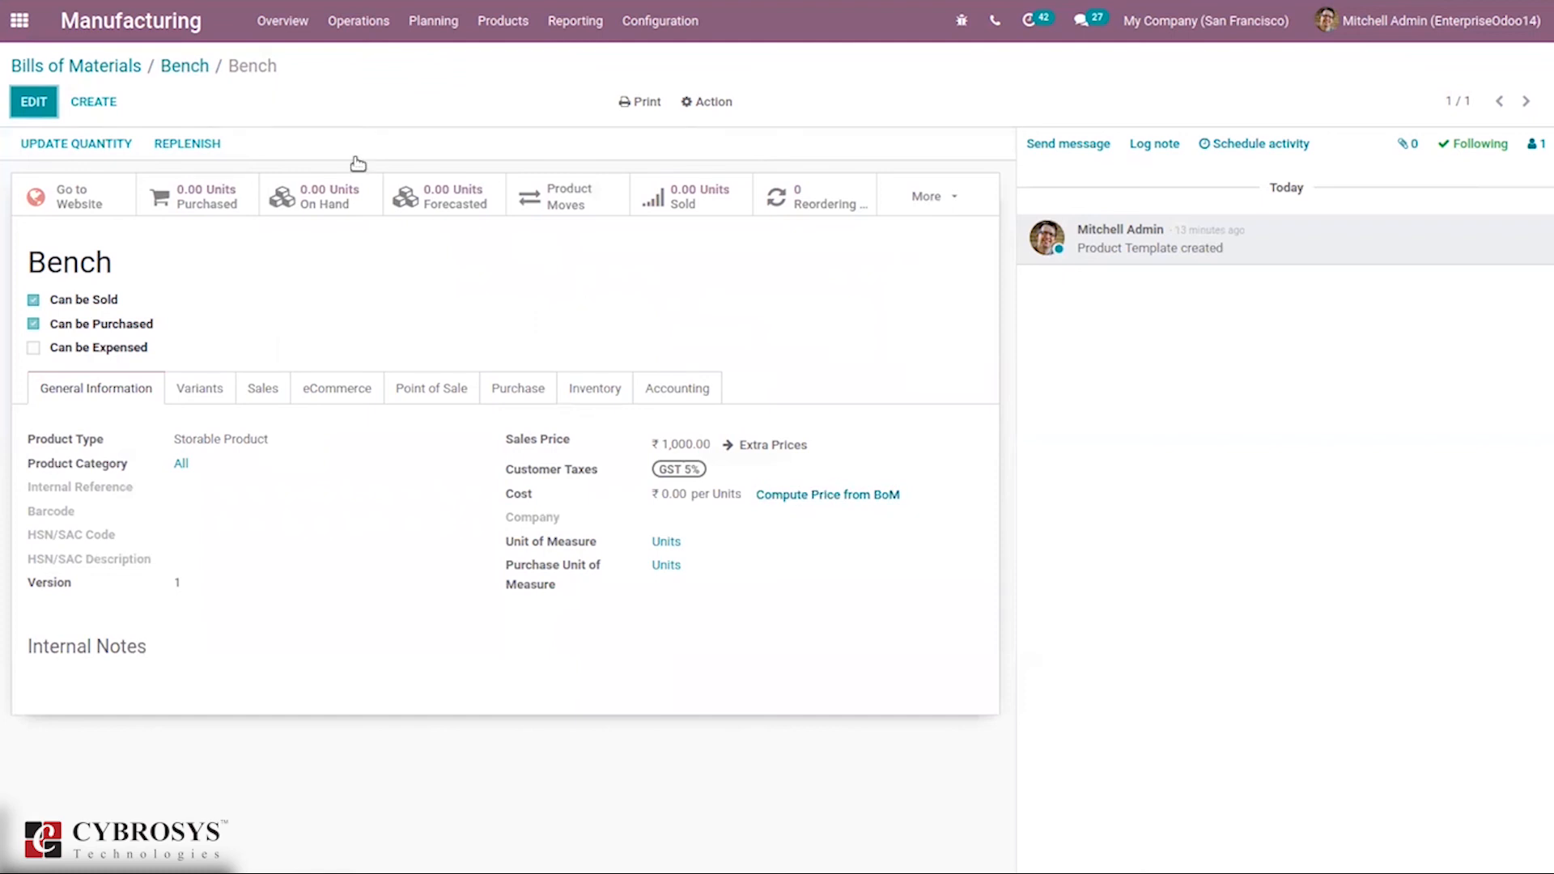
left_click(183, 68)
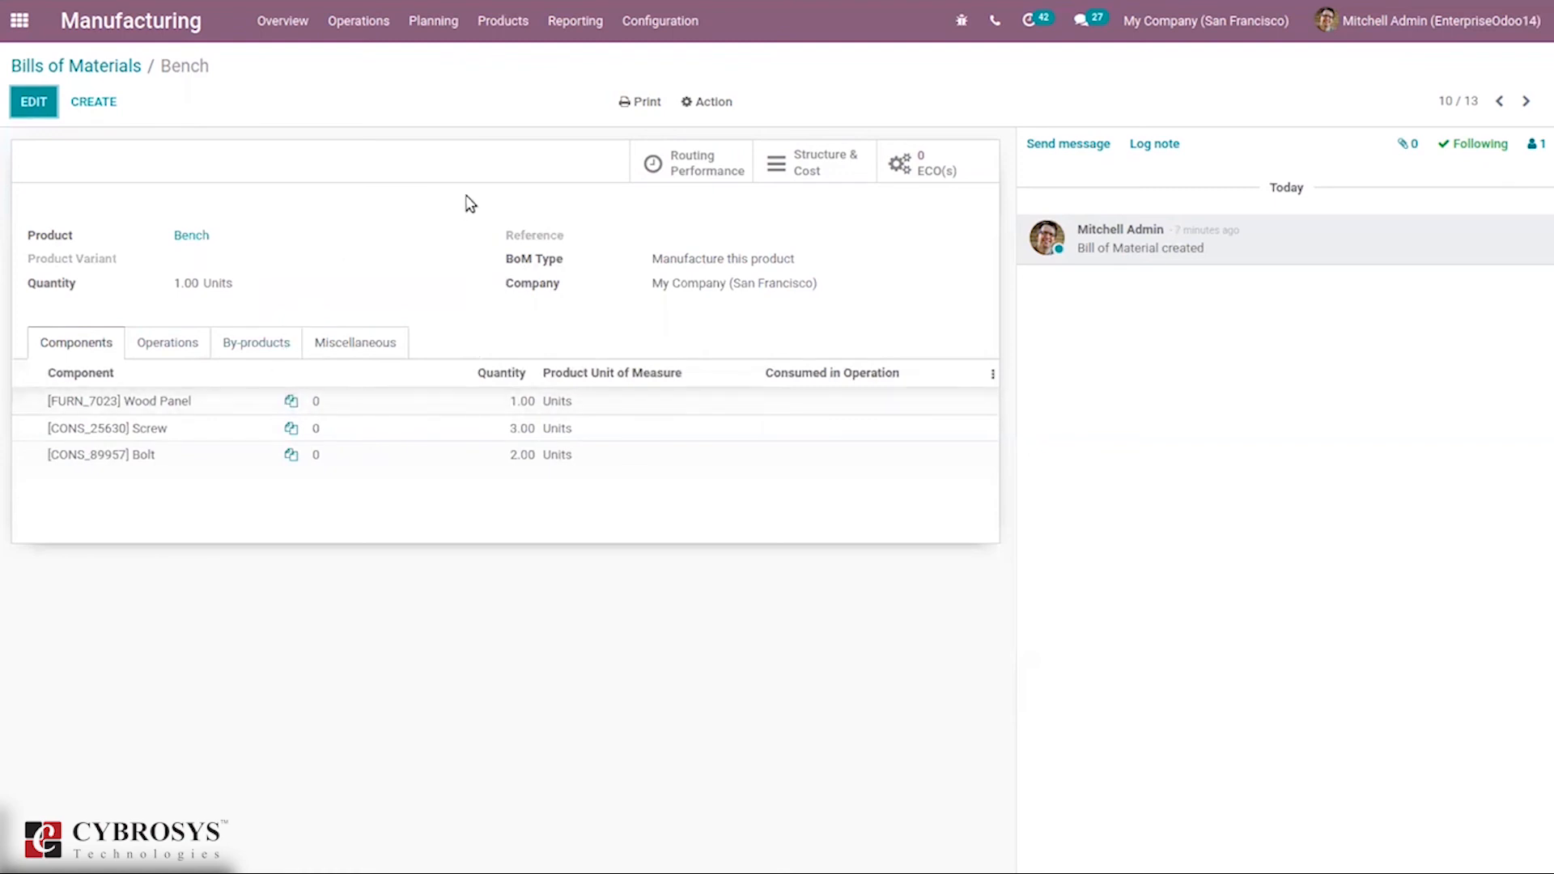
left_click(942, 165)
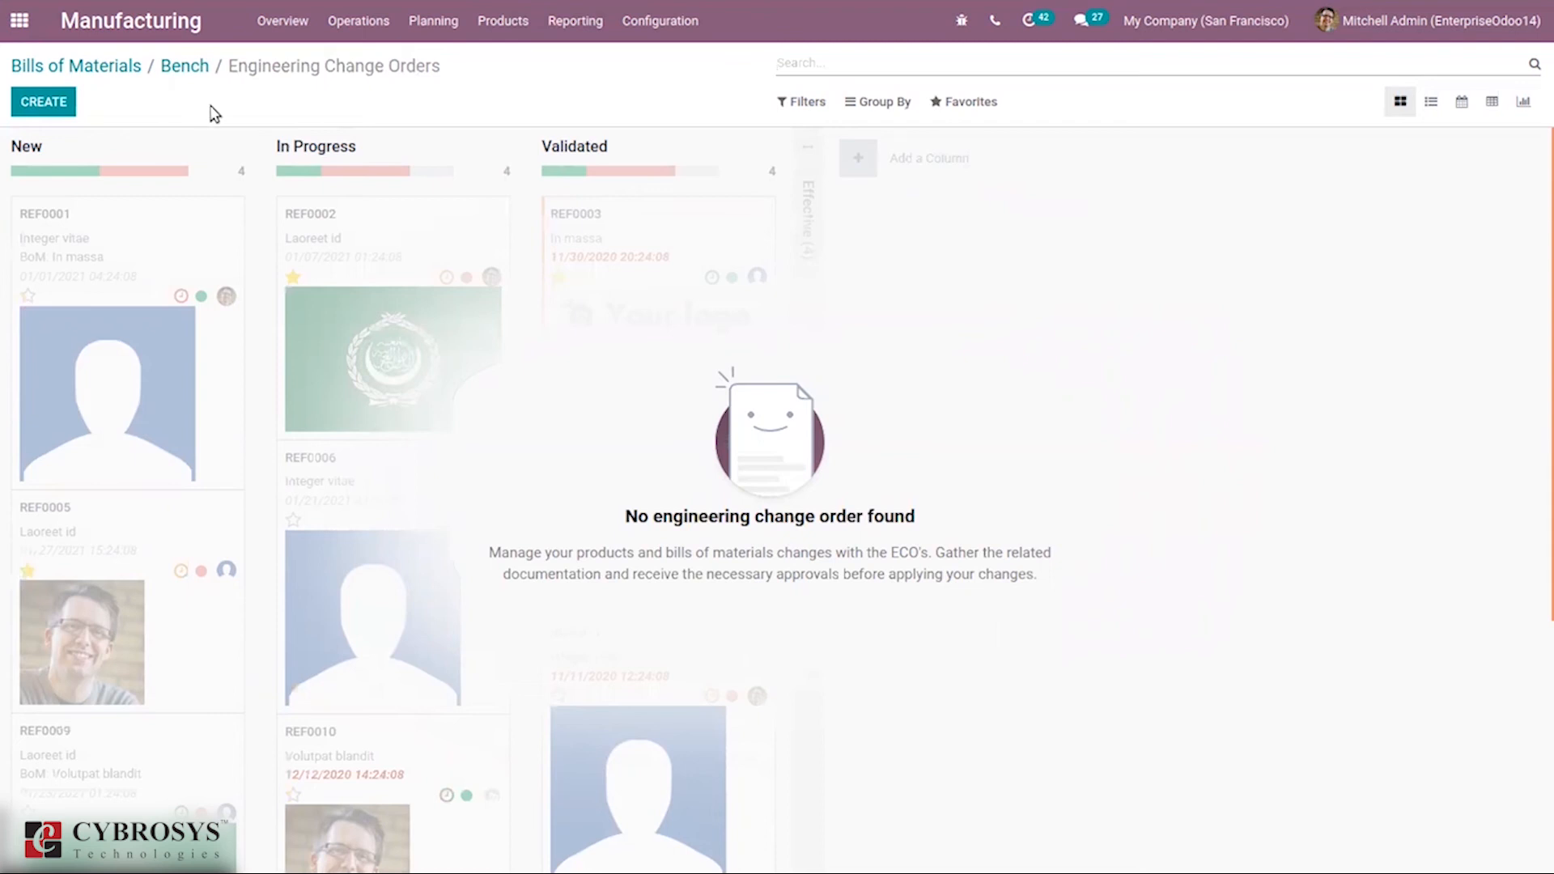
left_click(182, 68)
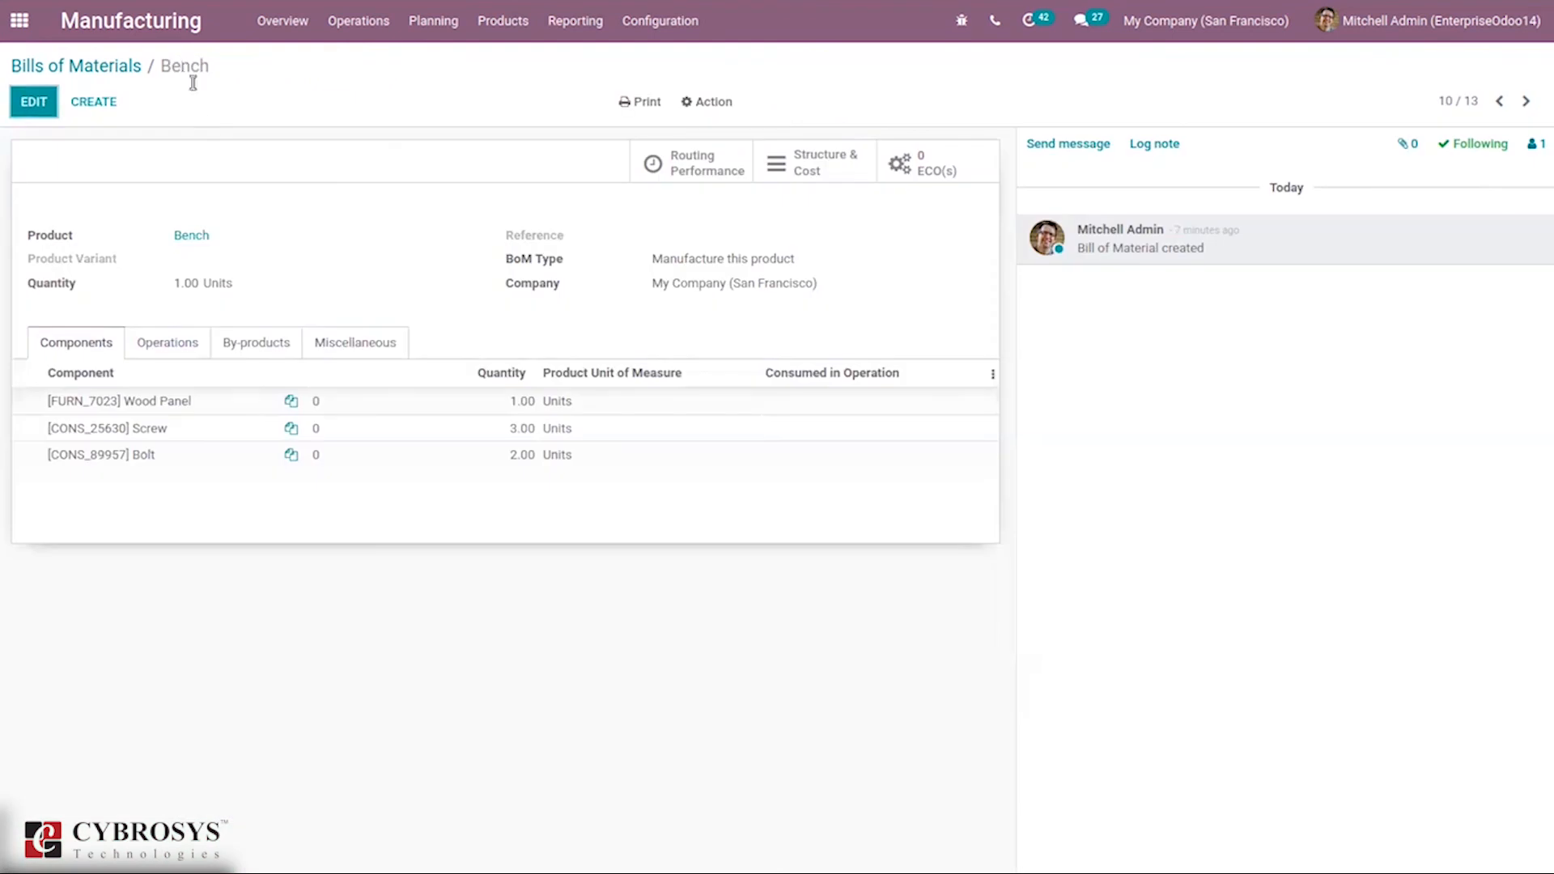
left_click(65, 68)
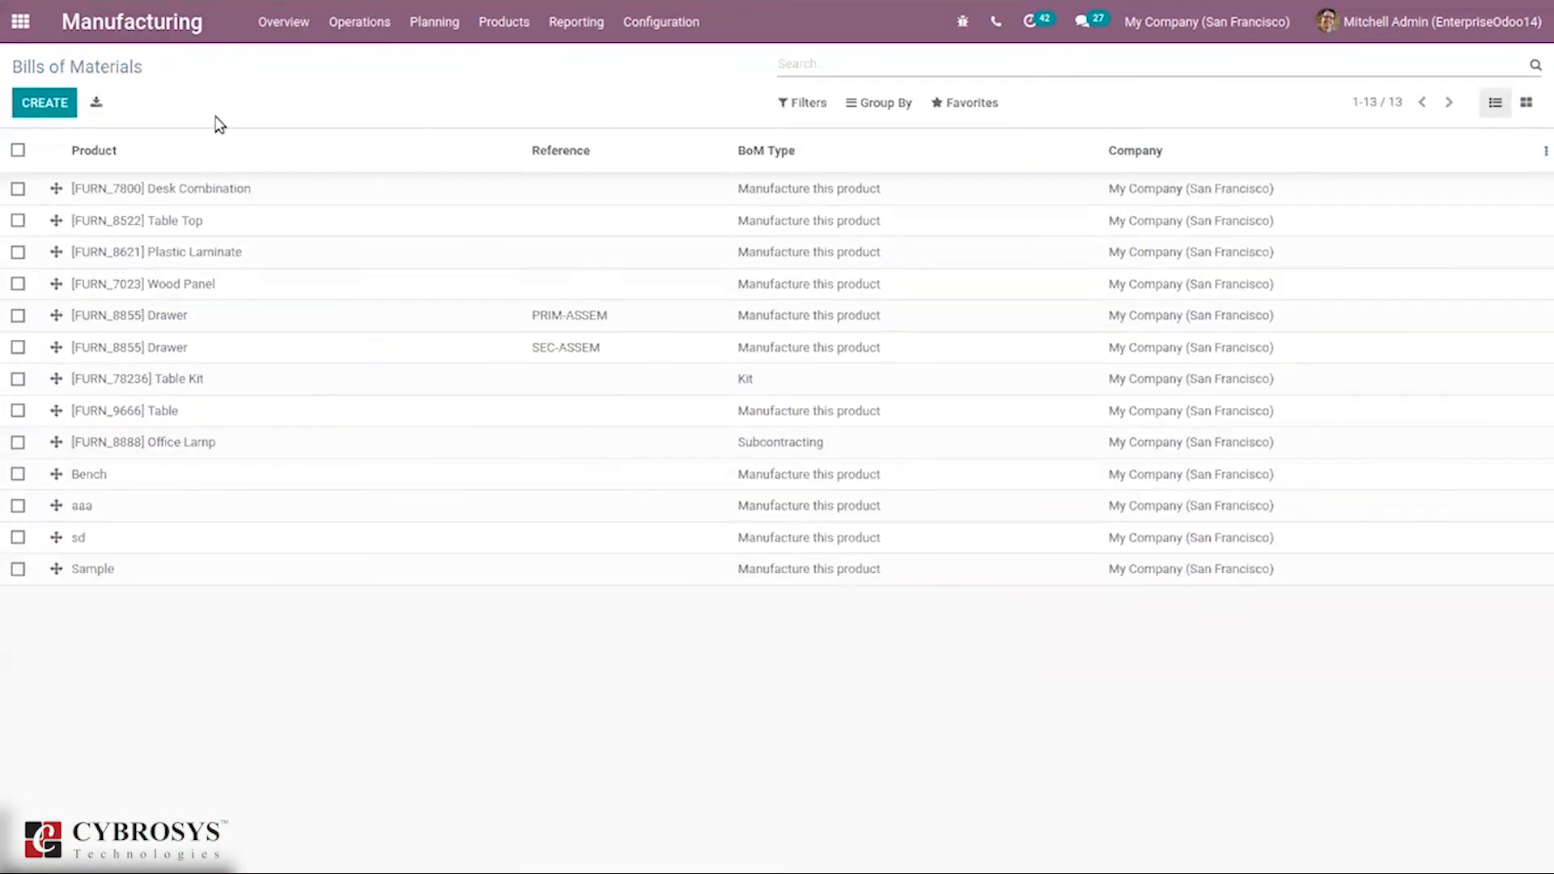
Create a new manufacturing order for the Bench product using the Bench bill of materials.
left_click(357, 30)
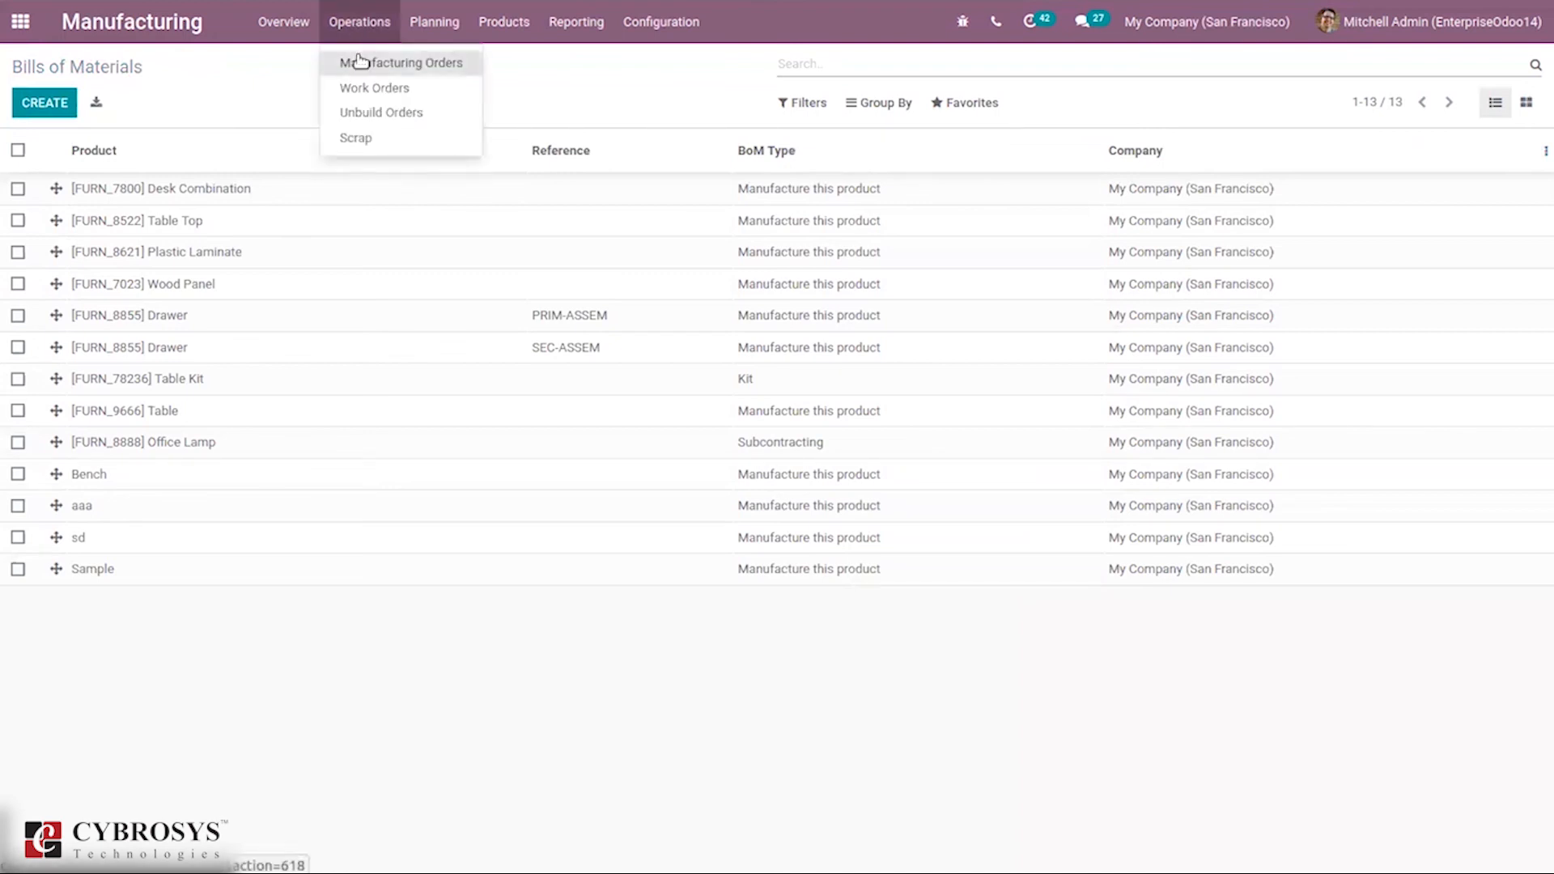
left_click(360, 62)
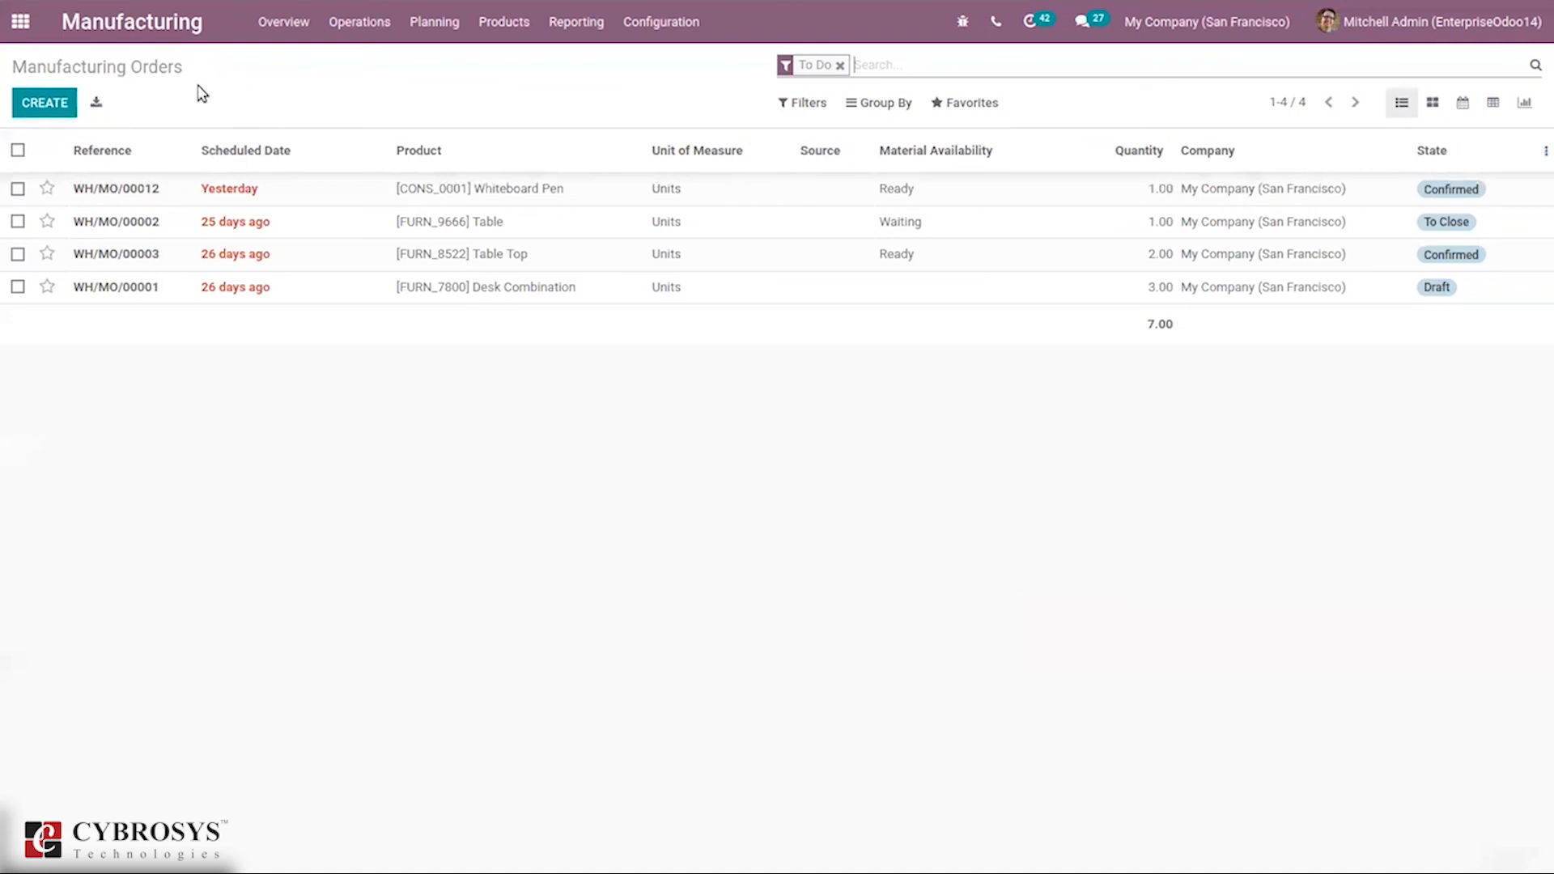
left_click(54, 102)
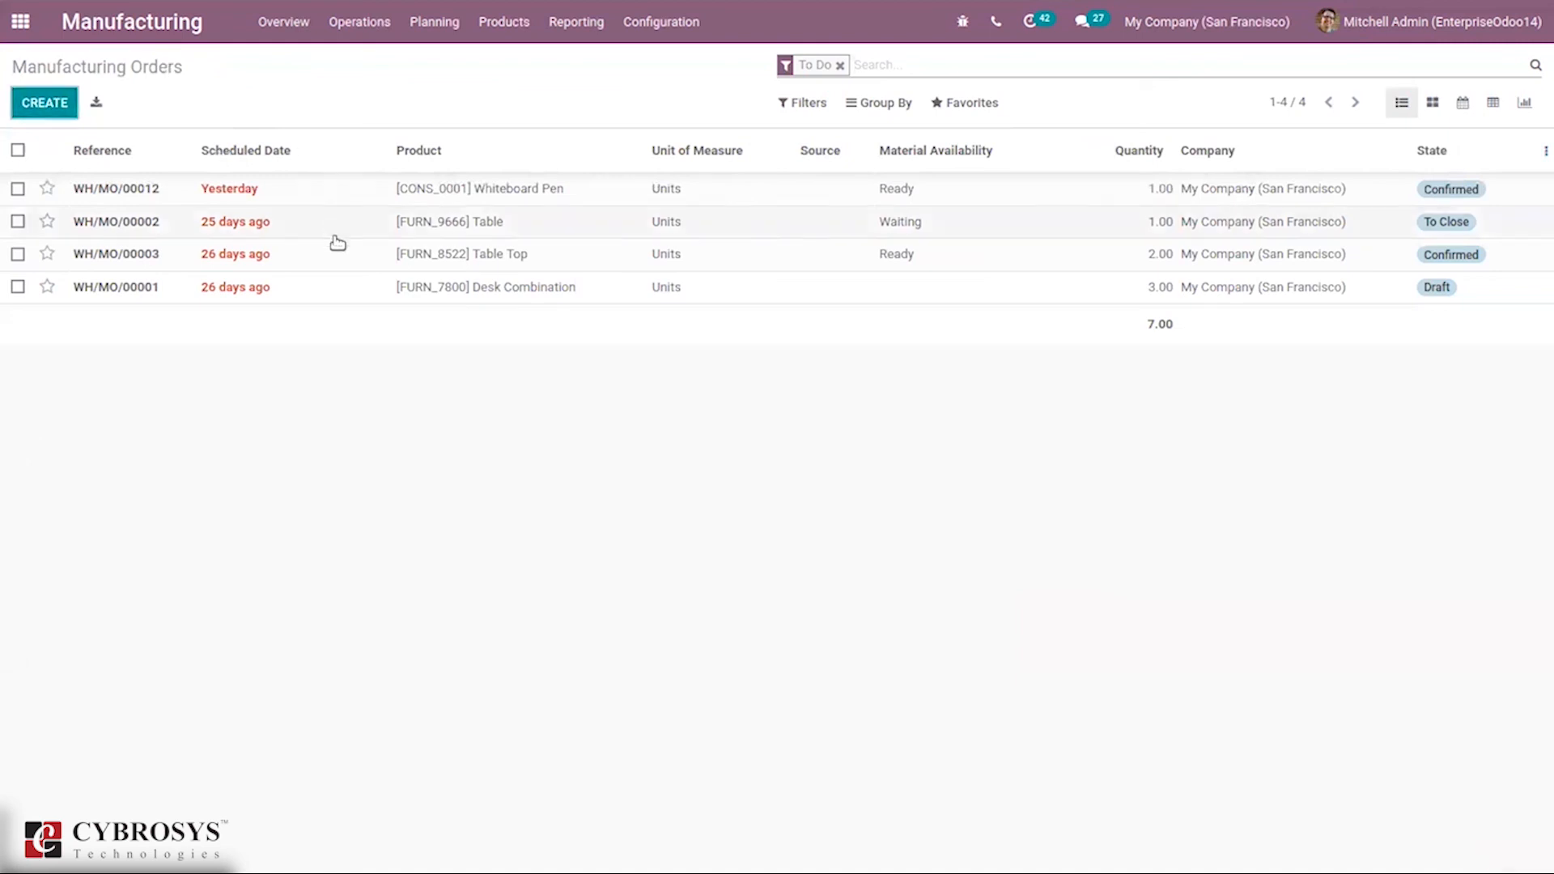
left_click(218, 279)
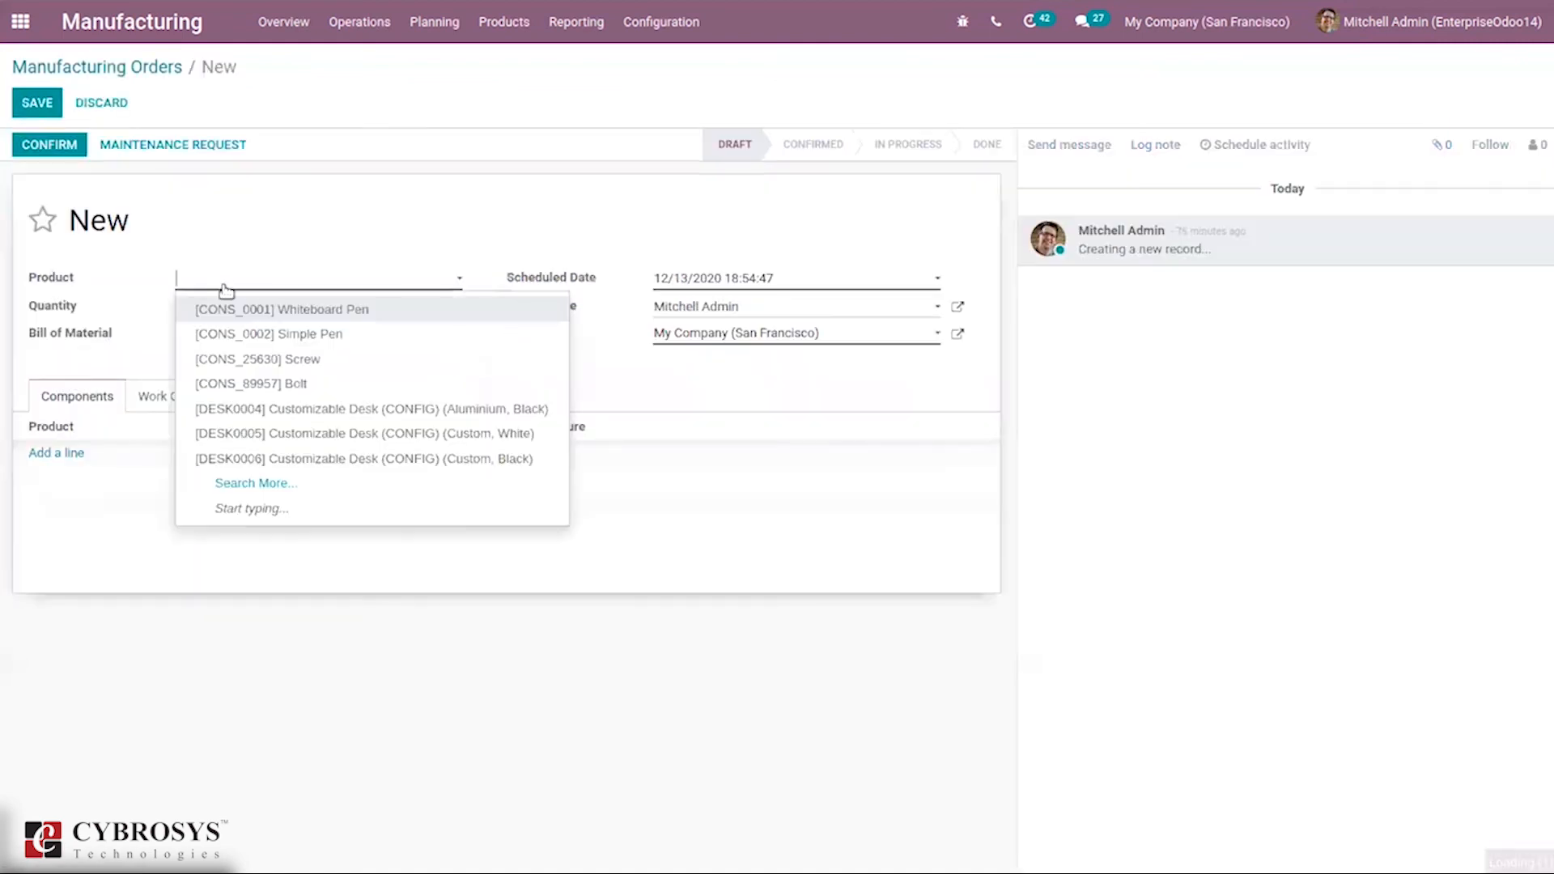
type("be")
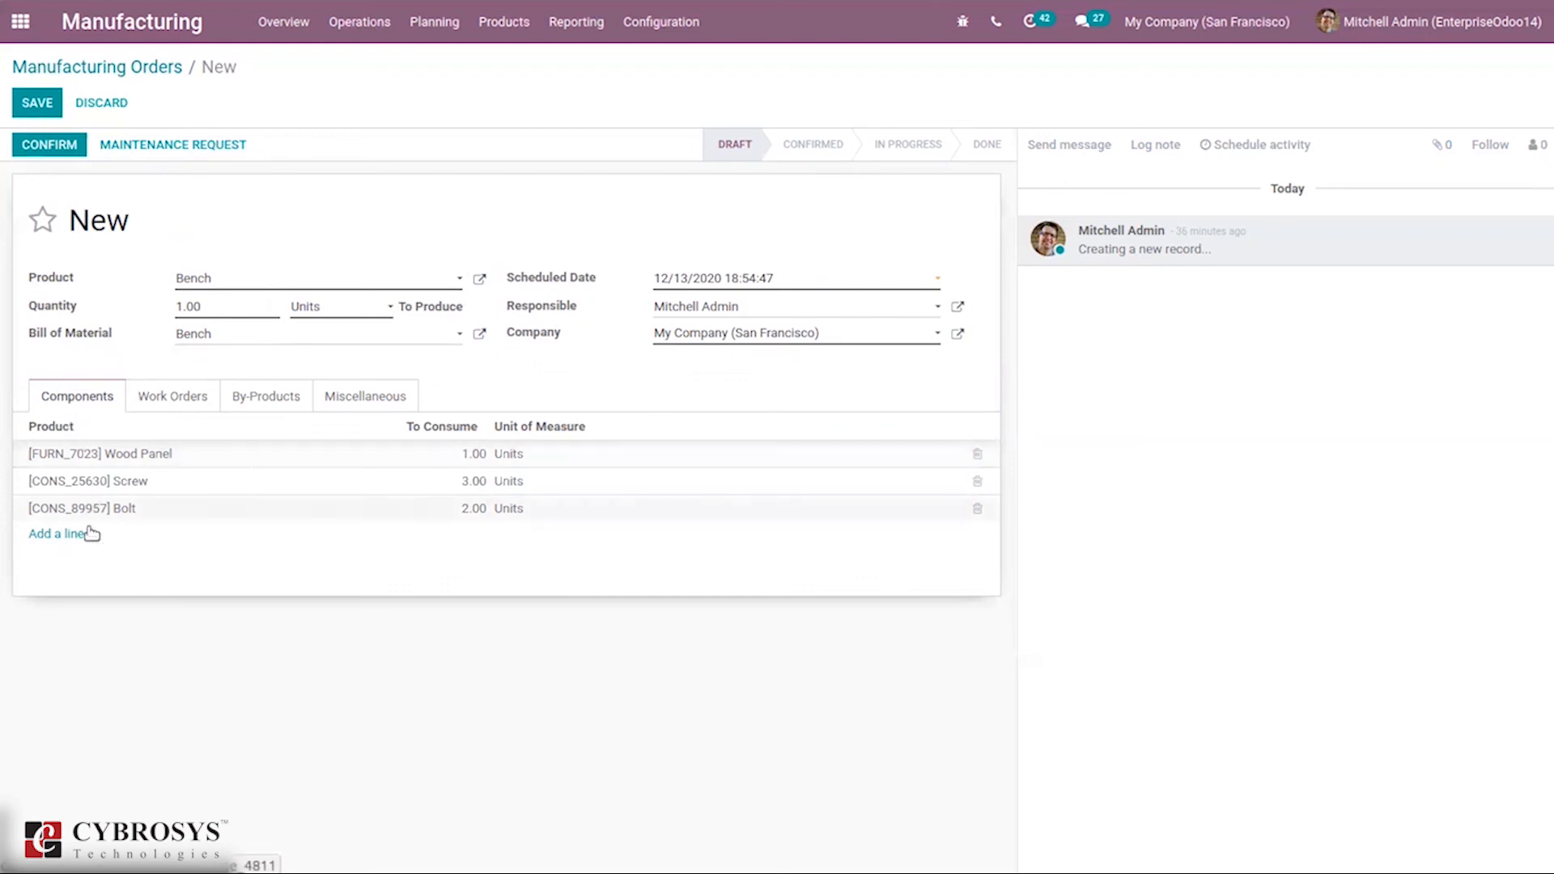
Review the new manufacturing order's work orders, by-products, miscellaneous settings and components.
left_click(166, 401)
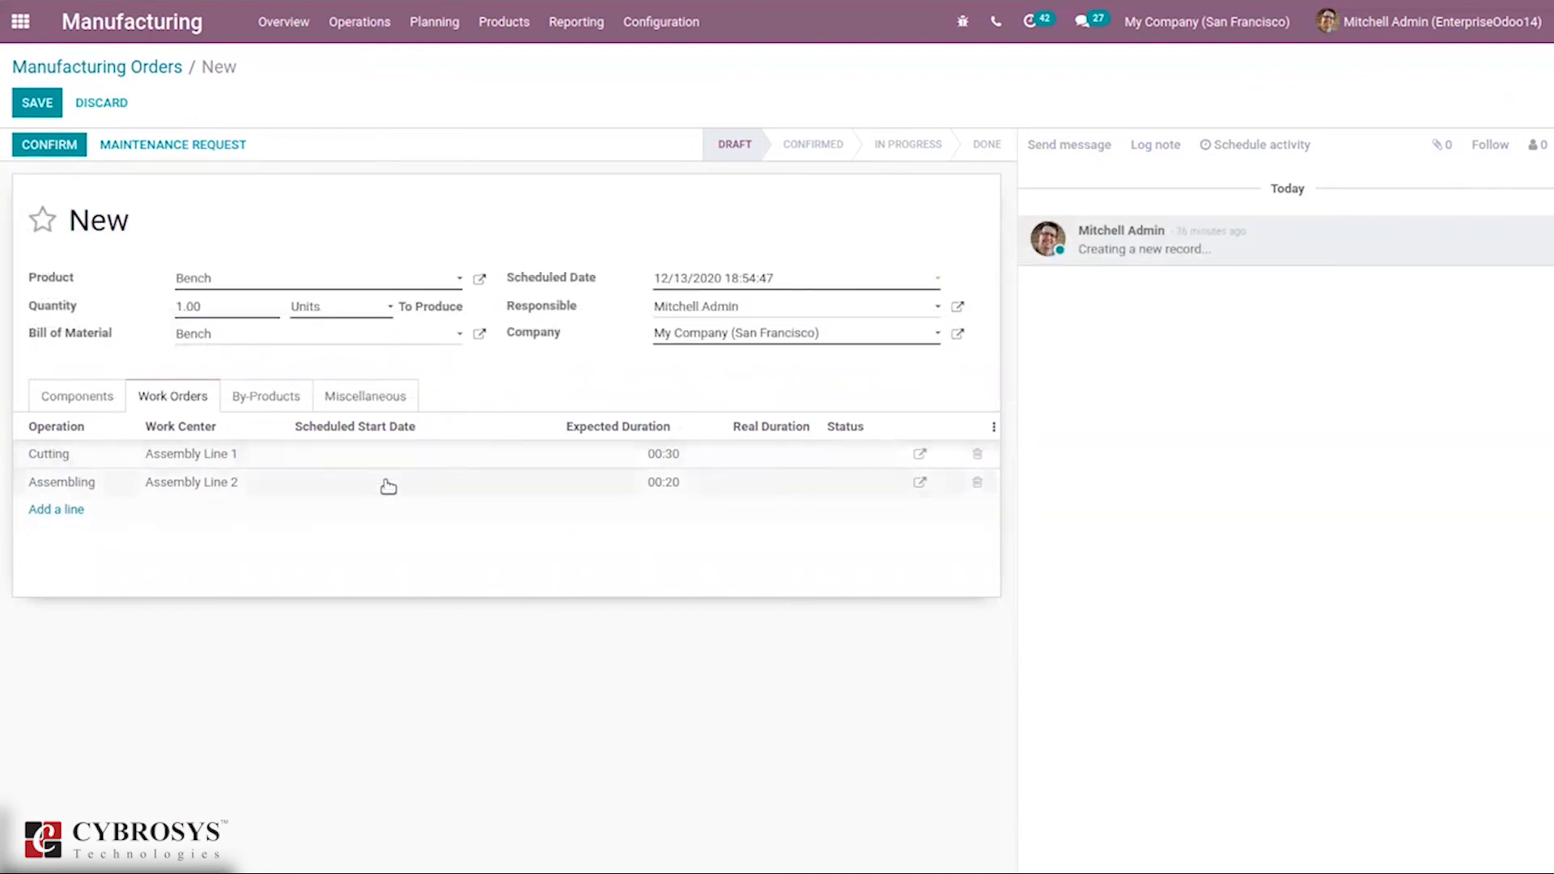
left_click(275, 398)
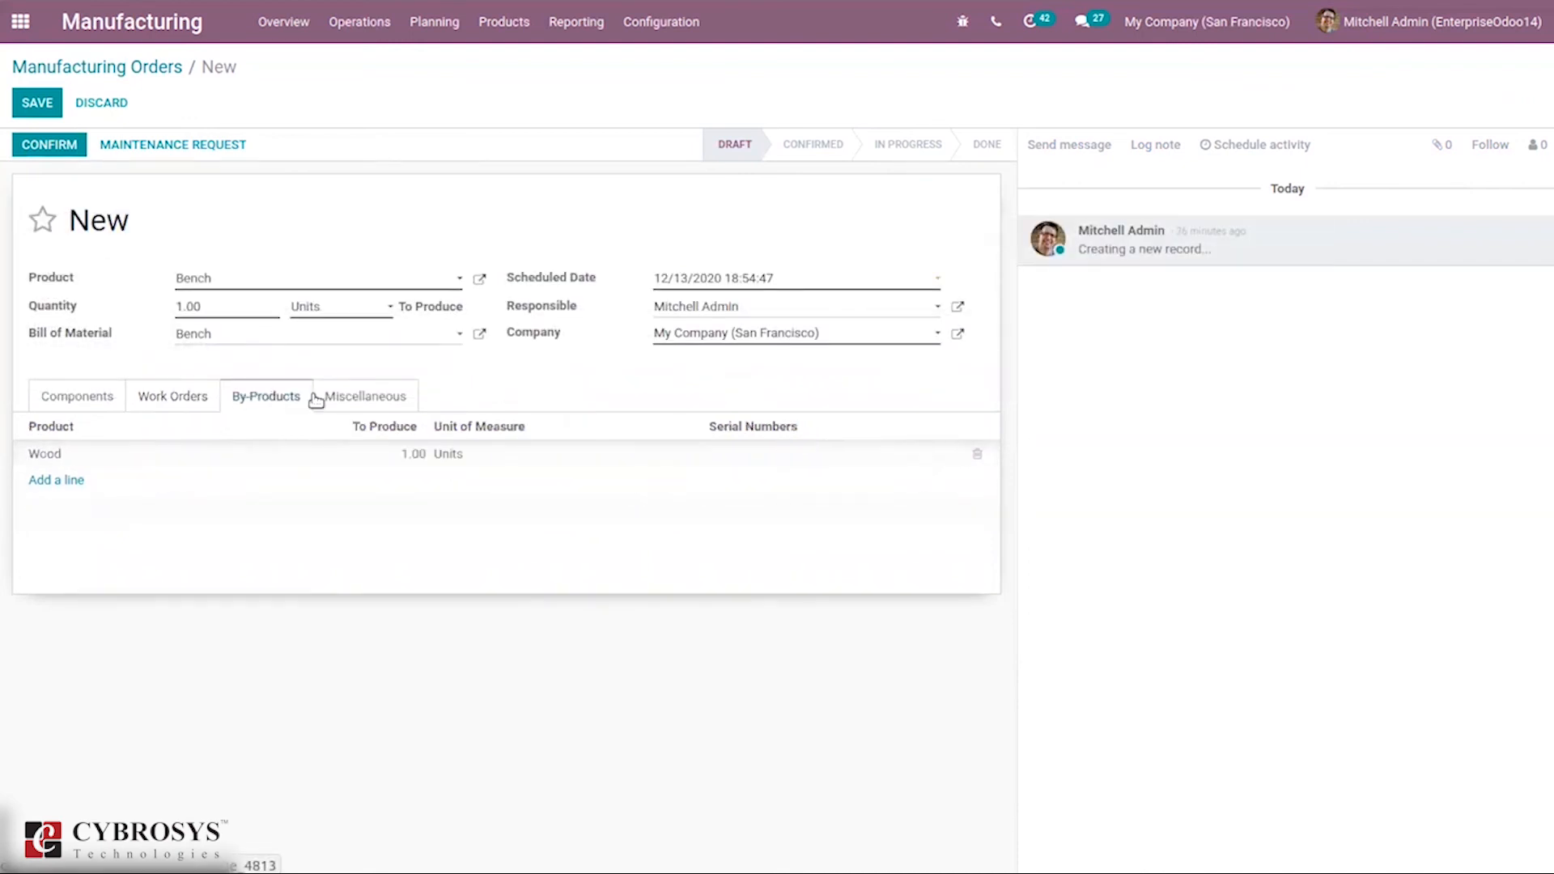
left_click(391, 400)
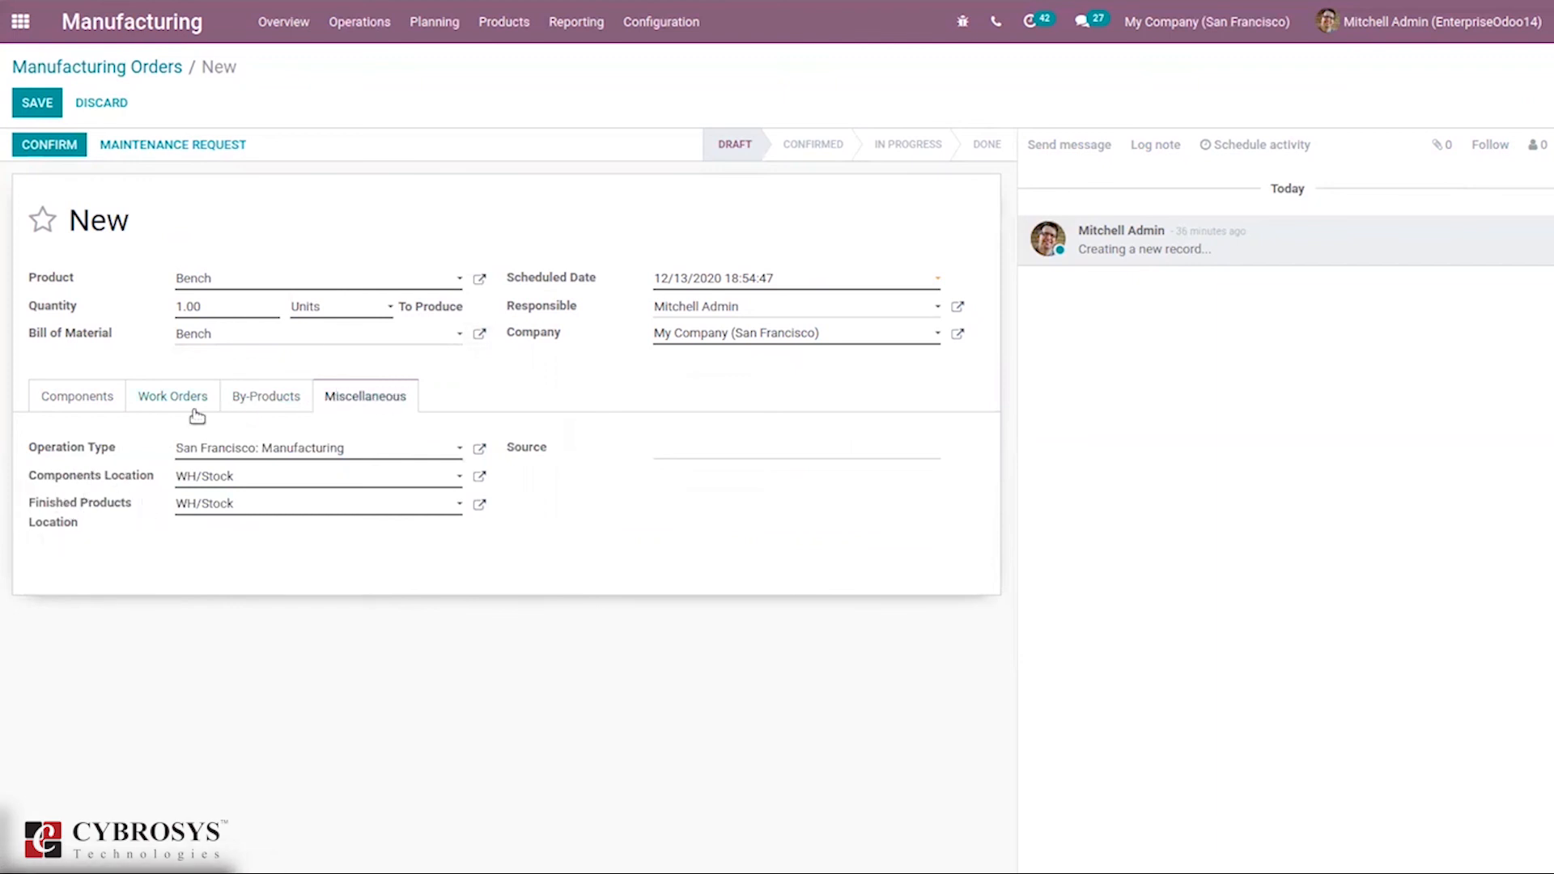
left_click(273, 399)
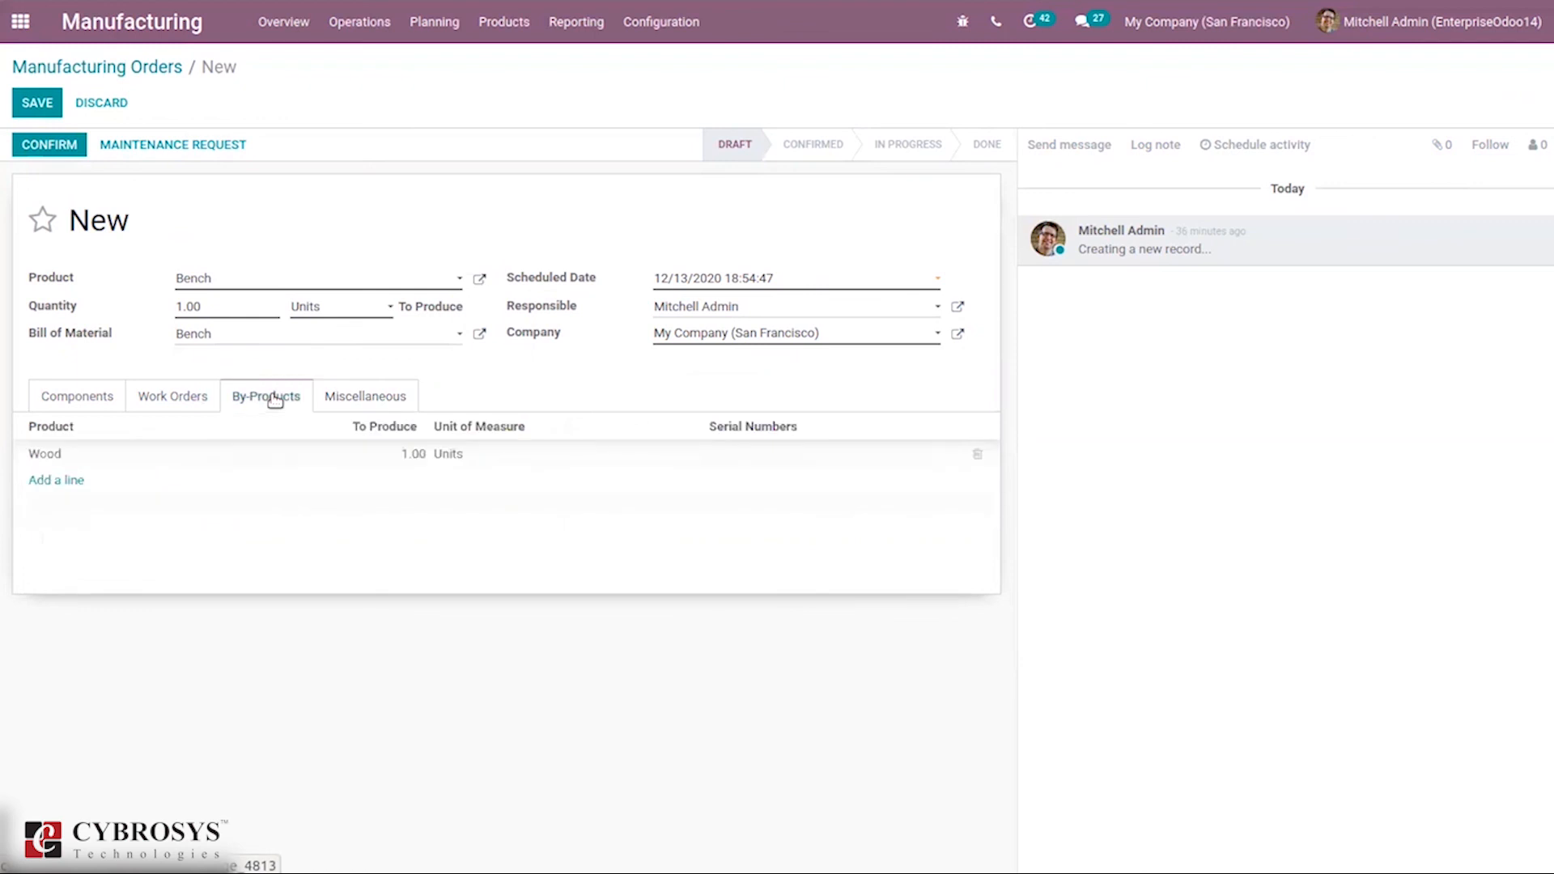
left_click(154, 404)
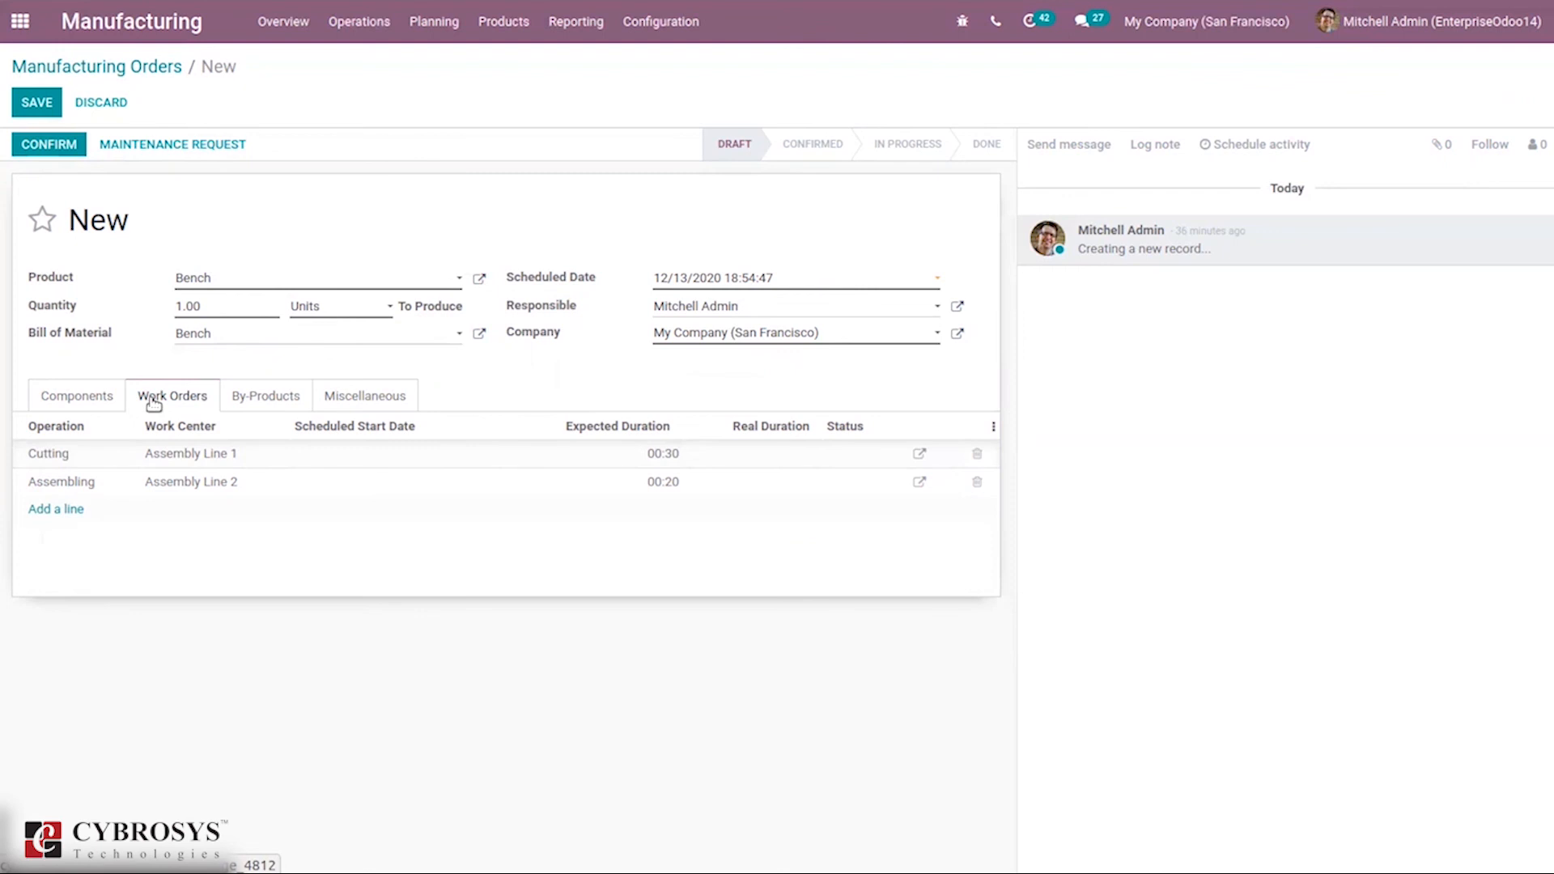
left_click(90, 405)
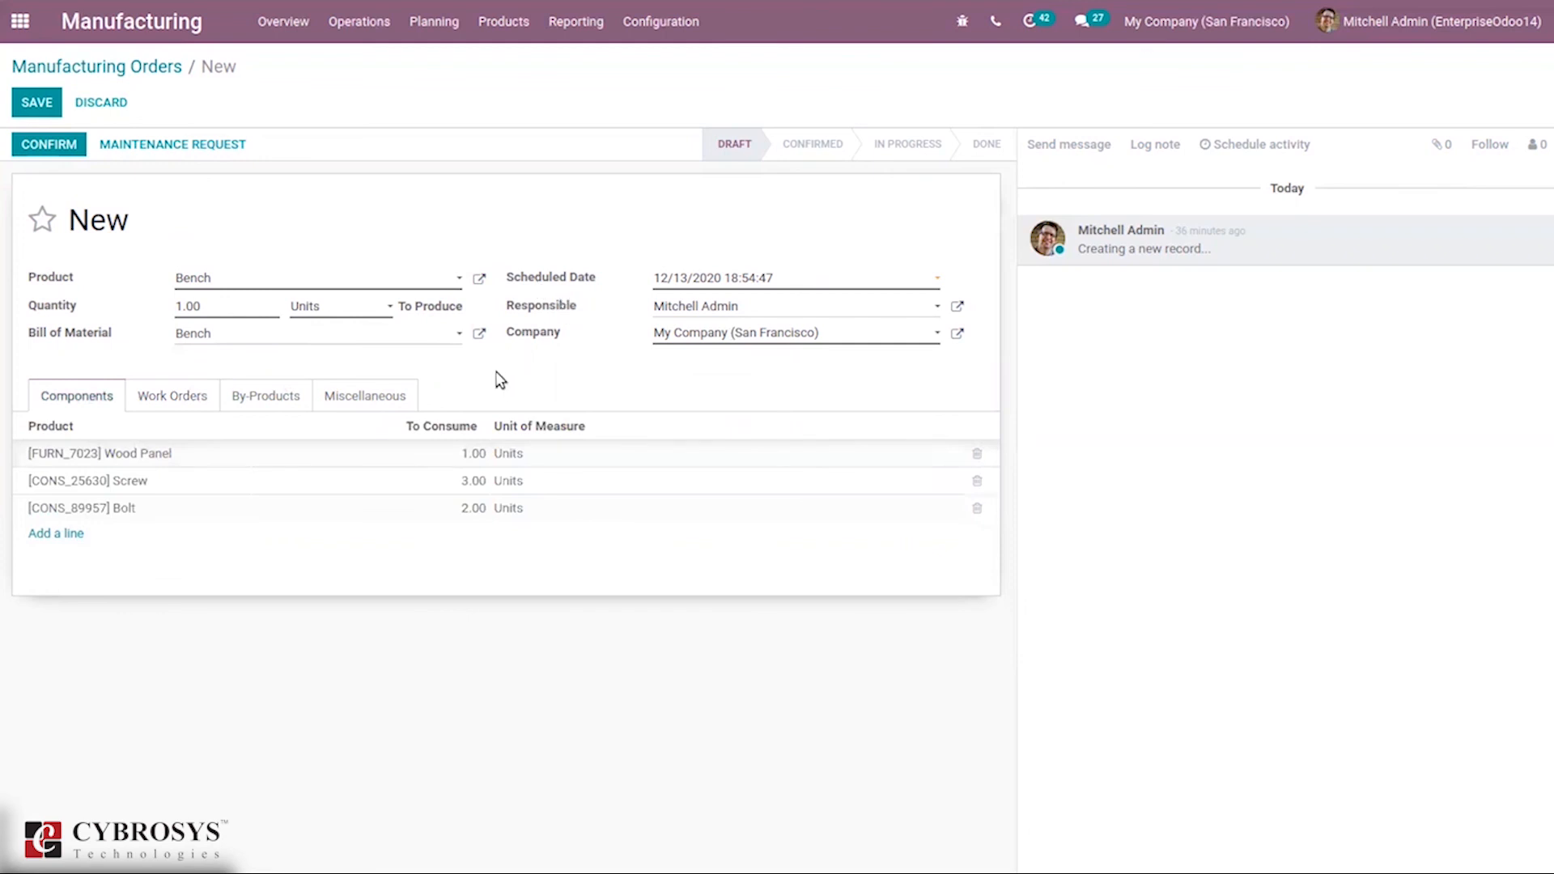
Confirm the Bench manufacturing order and mark it as done, applying immediate production of the full quantity.
left_click(60, 148)
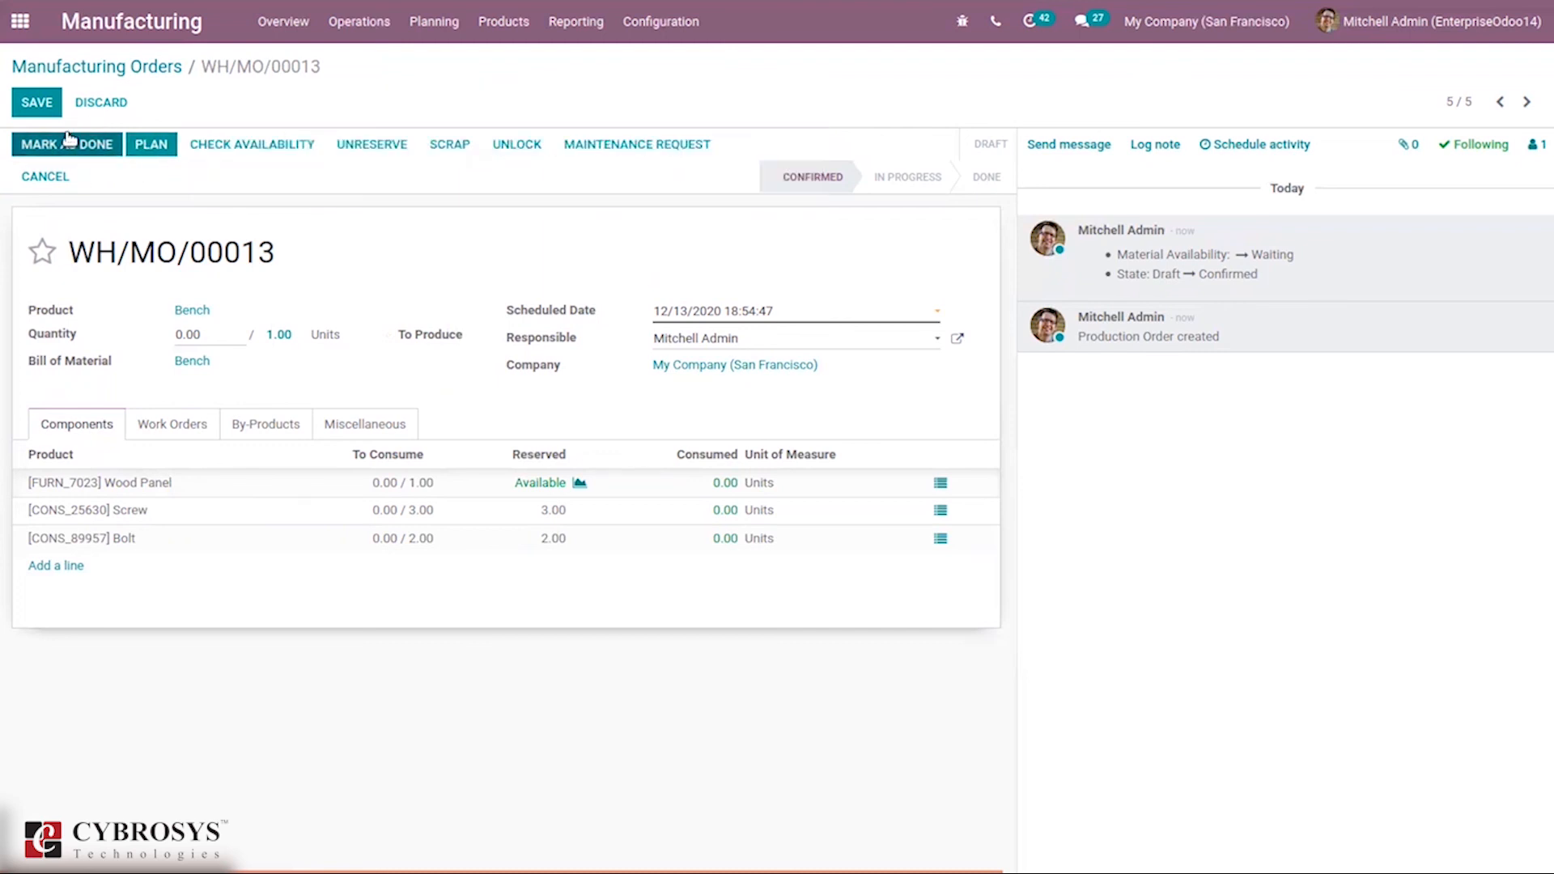
left_click(91, 148)
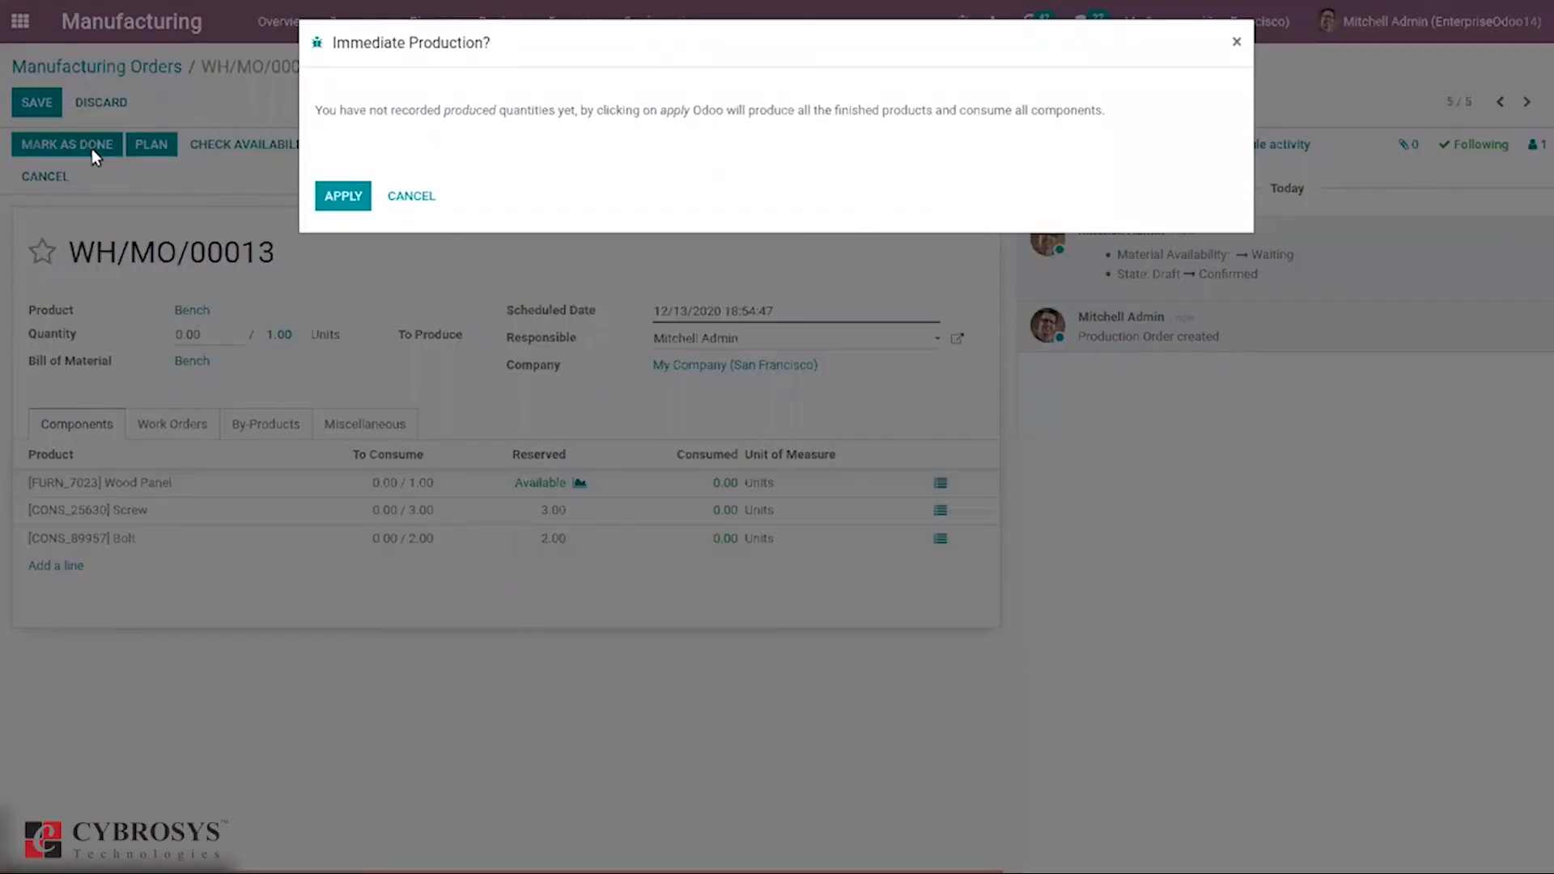
left_click(333, 204)
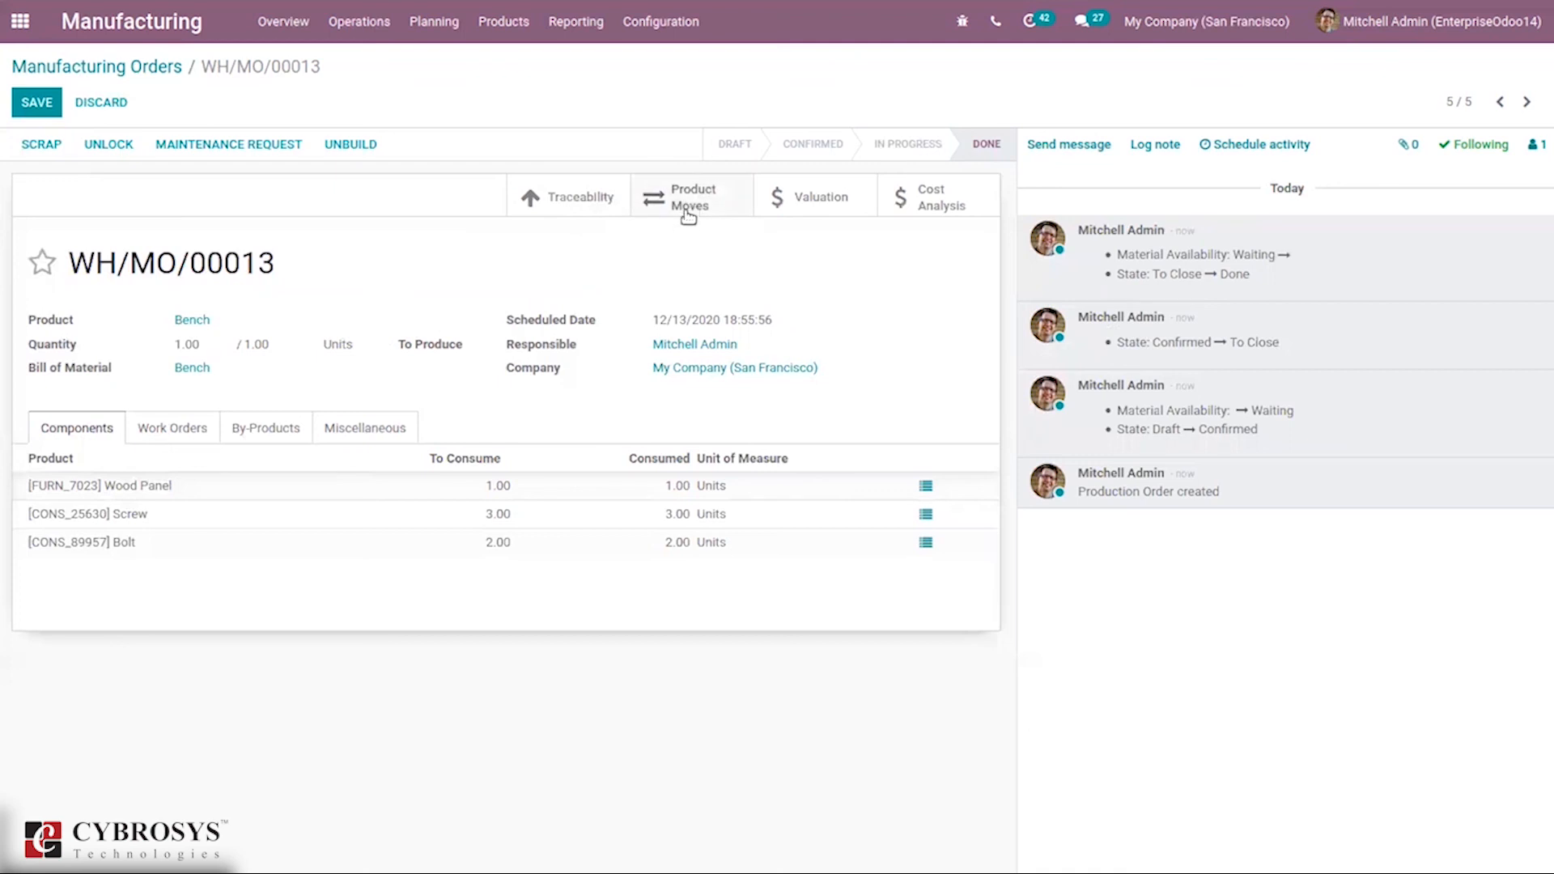
Review the completed Bench order's cost analysis and return to the manufacturing orders list.
left_click(922, 205)
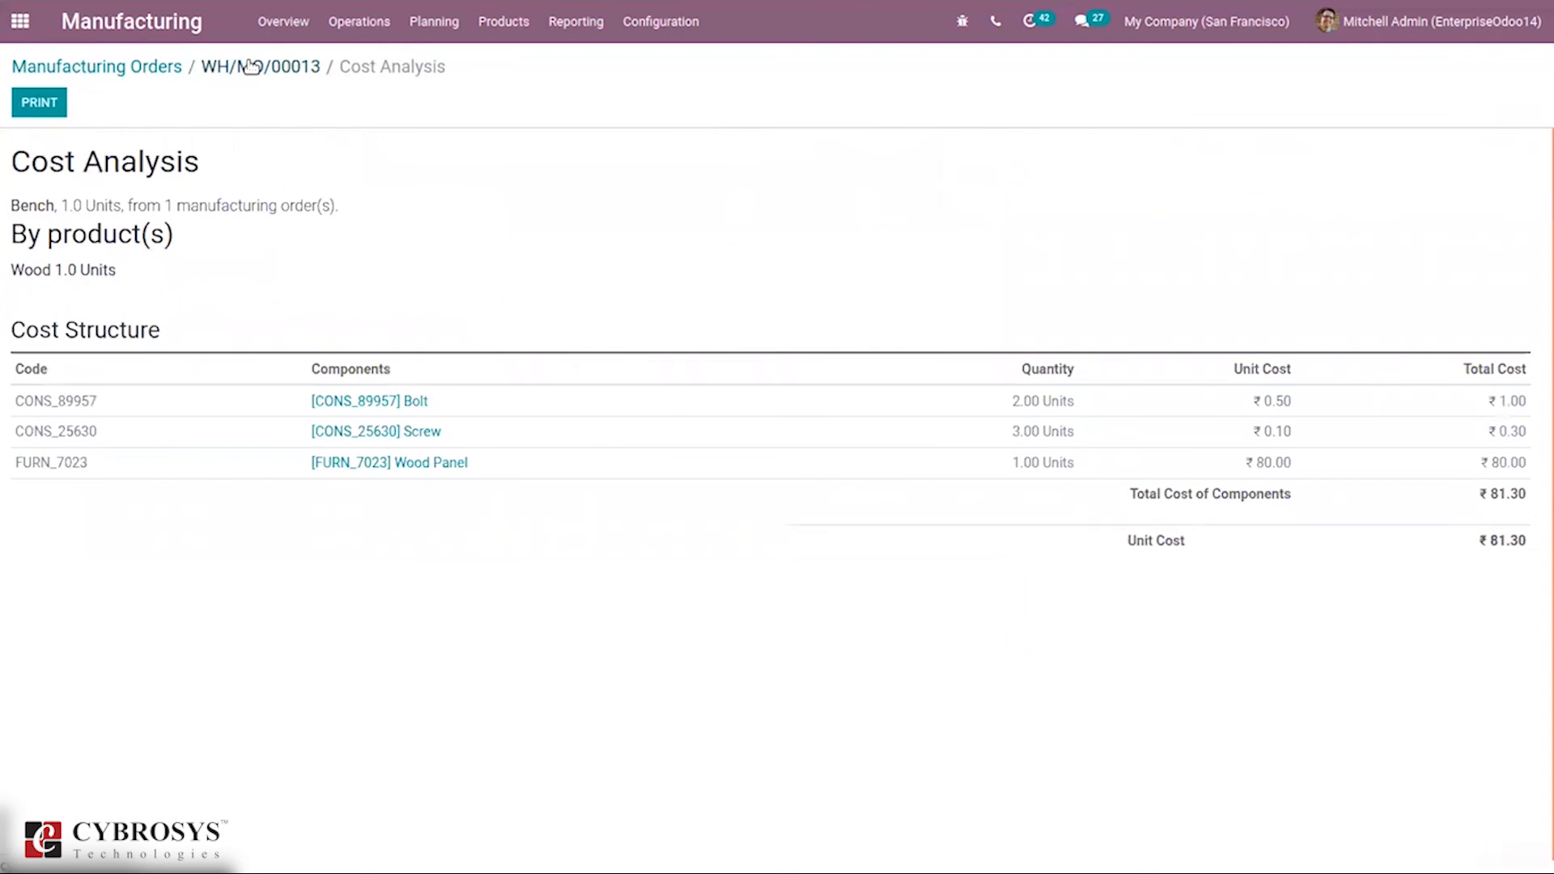
left_click(251, 66)
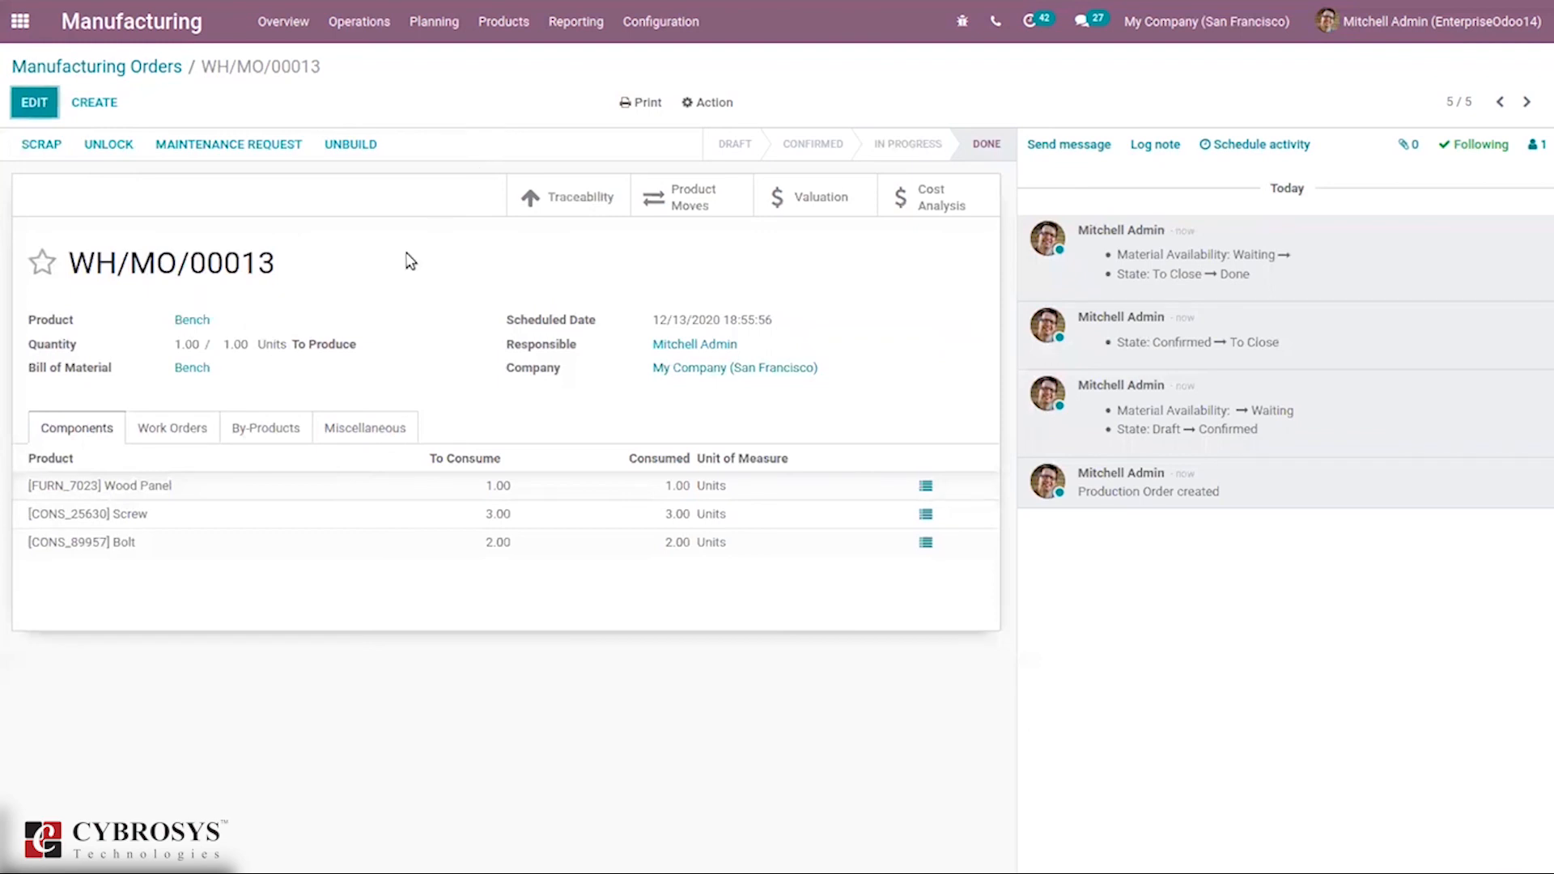
left_click(142, 71)
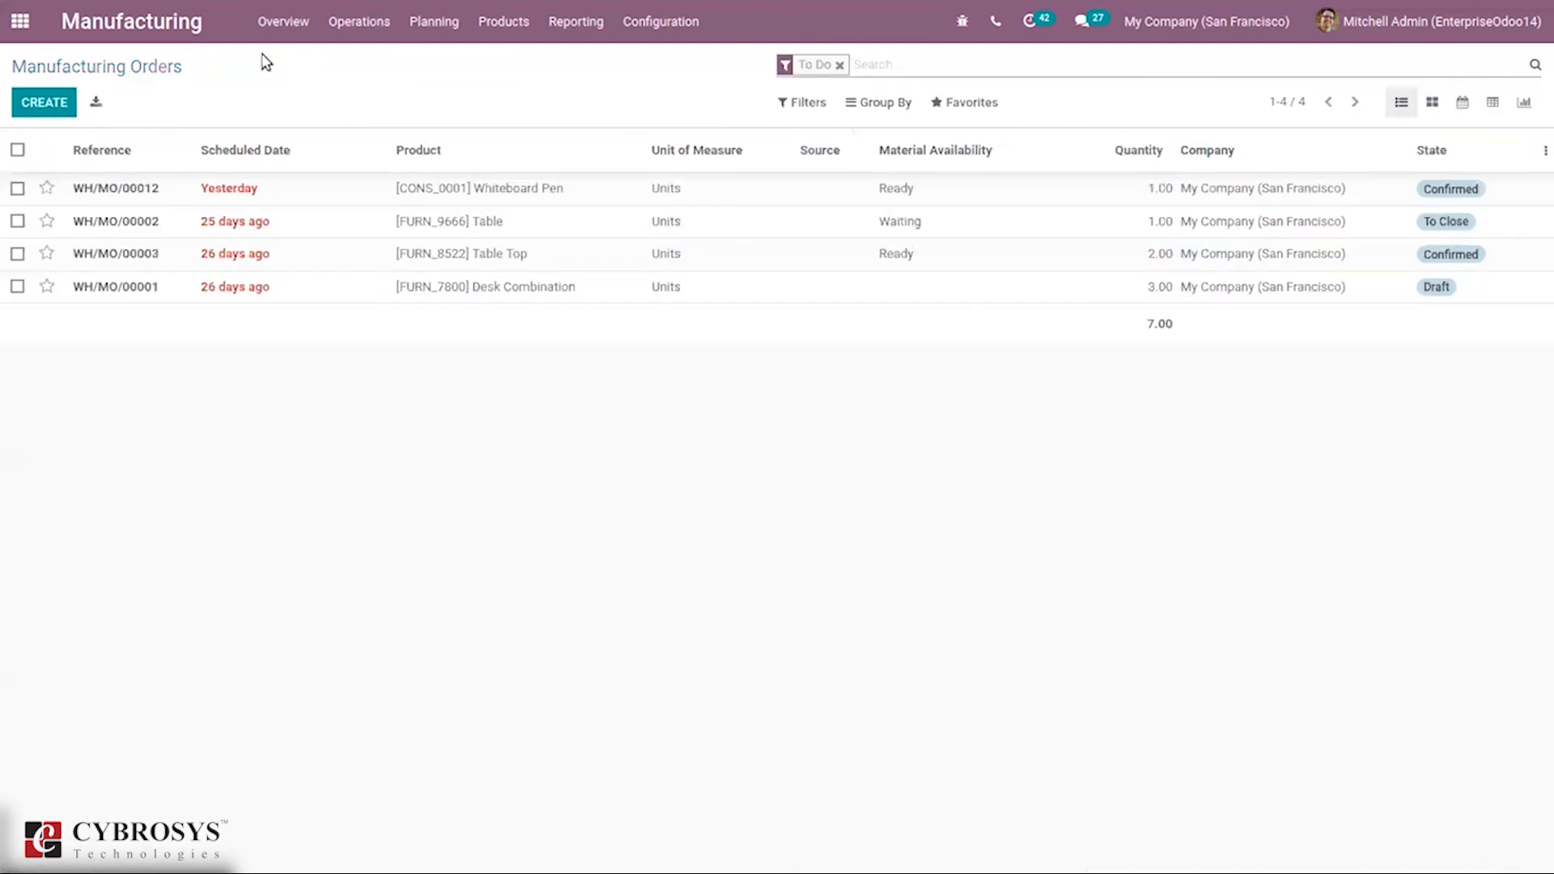